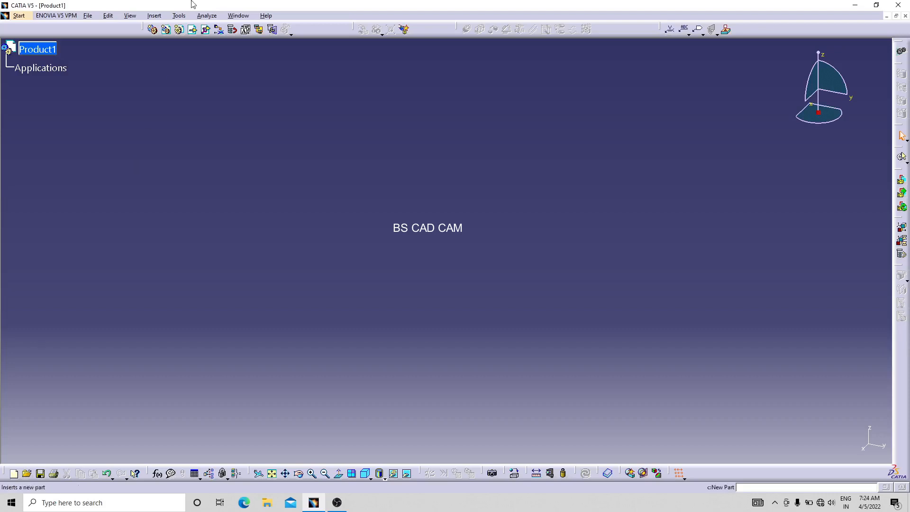
Create a new document of type Part
{"action": "left_click", "coordinate": [89, 17]}
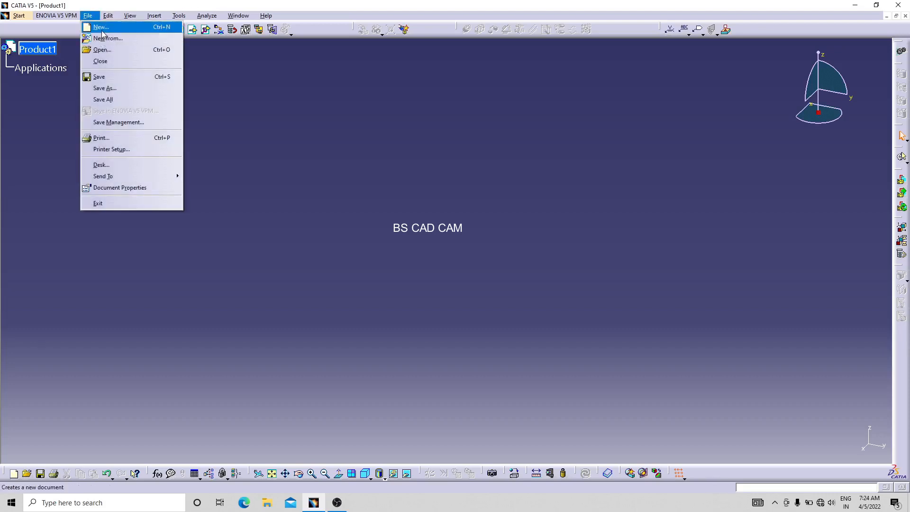
{"action": "left_click", "coordinate": [102, 27]}
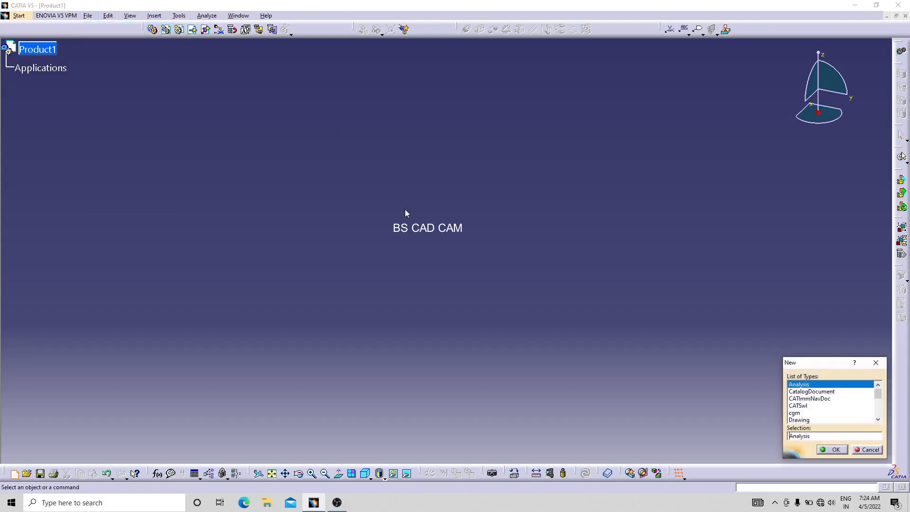
{"action": "type", "text": "p"}
{"action": "left_click", "coordinate": [830, 450]}
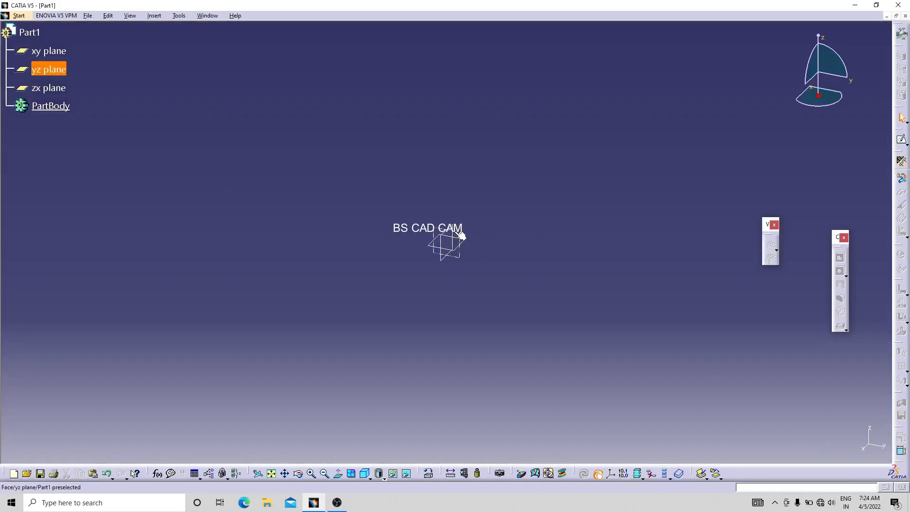
Open a new sketch on the zx plane
{"action": "left_click", "coordinate": [456, 230]}
{"action": "left_click", "coordinate": [576, 224]}
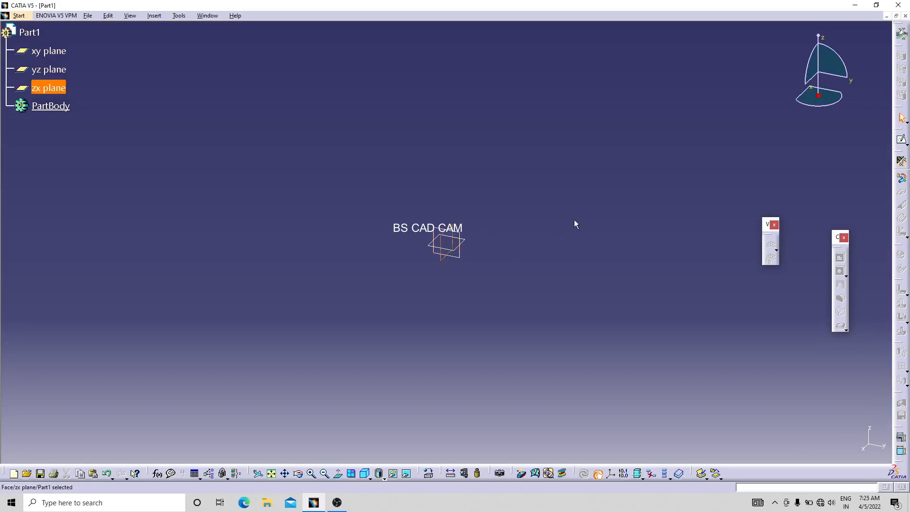
{"action": "left_click", "coordinate": [458, 230]}
{"action": "left_click", "coordinate": [902, 137]}
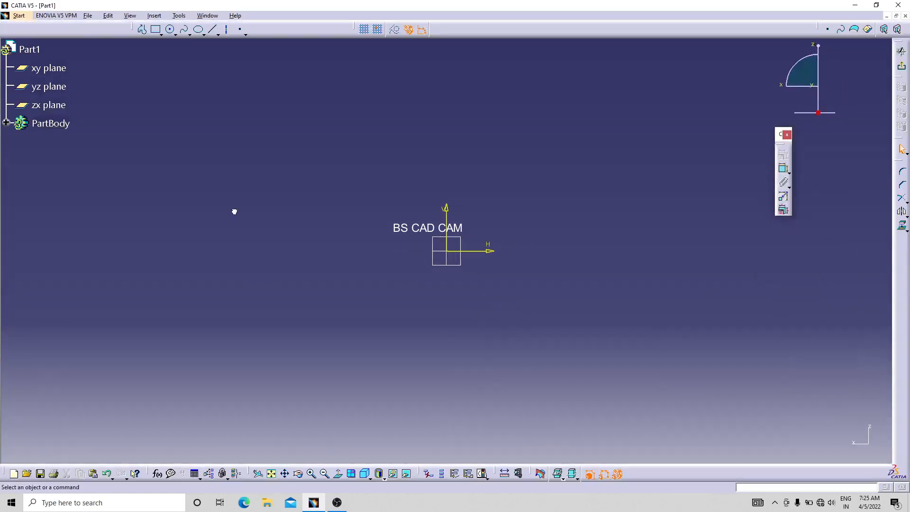
Sketch an open C-shaped profile with its lower corner at the origin, a web about 107 mm high, short flanges and inward lips
{"action": "left_click", "coordinate": [142, 29]}
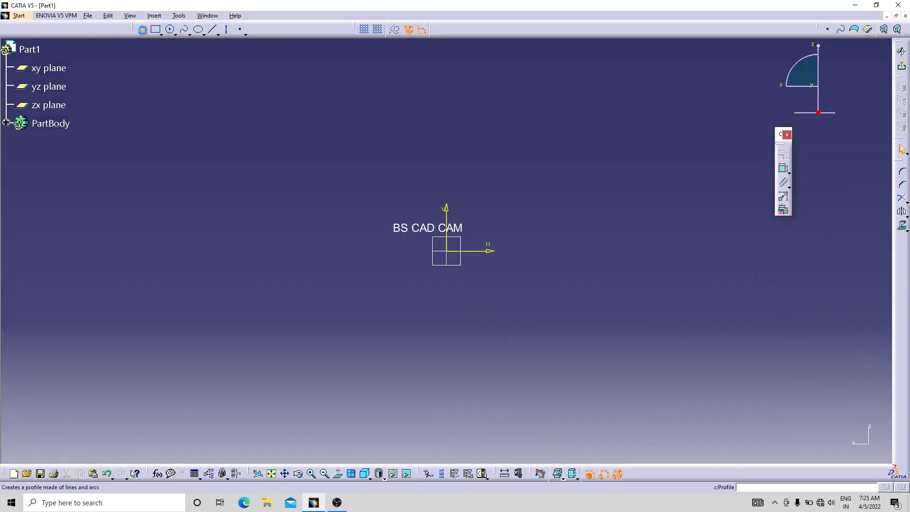
{"action": "left_click", "coordinate": [472, 232]}
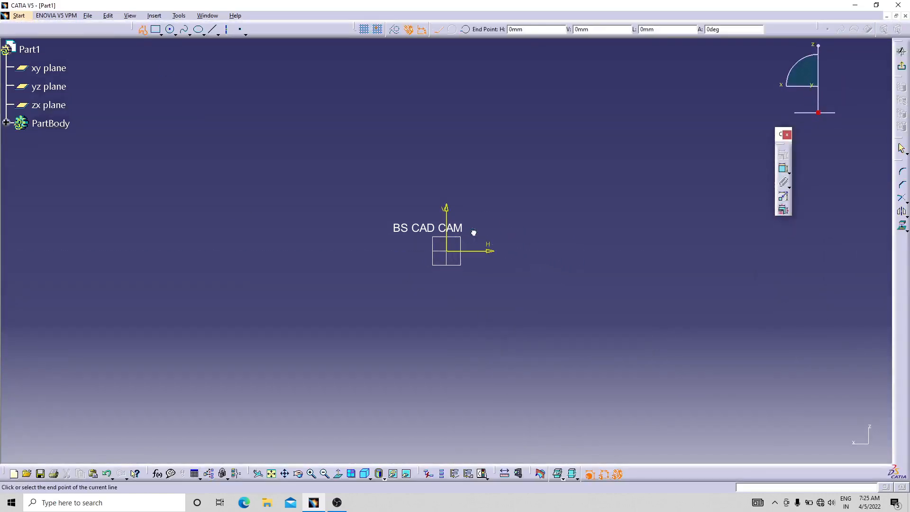
{"action": "left_click", "coordinate": [448, 251]}
{"action": "left_click", "coordinate": [446, 60]}
{"action": "left_click", "coordinate": [470, 61]}
{"action": "left_click", "coordinate": [469, 72]}
{"action": "key", "text": "Escape"}
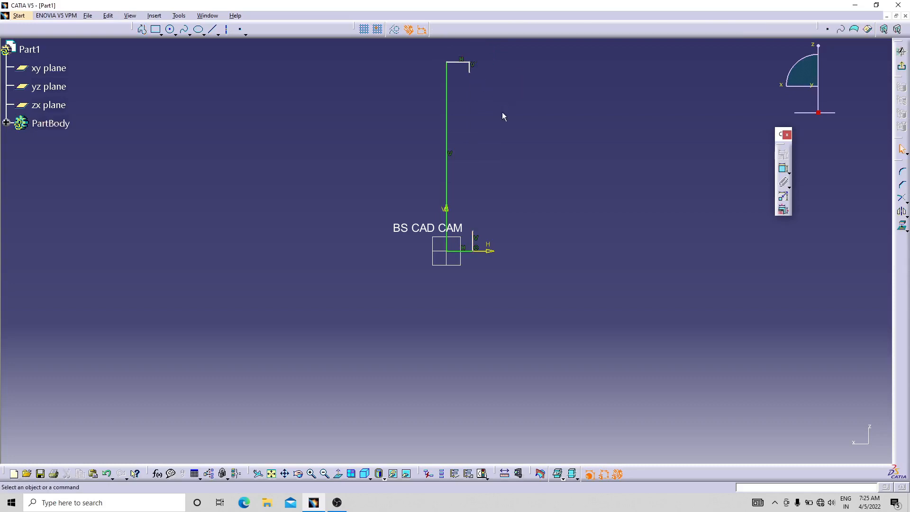
Dimension the lower lip of the profile and set its length to 25 mm
{"action": "left_click", "coordinate": [783, 169]}
{"action": "left_click", "coordinate": [474, 241]}
{"action": "left_click", "coordinate": [536, 242]}
{"action": "double_click", "coordinate": [536, 240]}
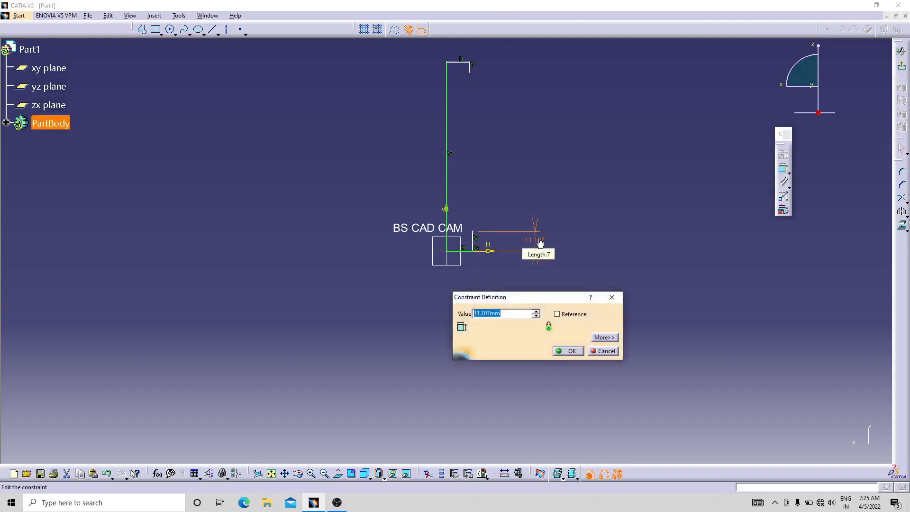
{"action": "type", "text": "25"}
{"action": "key", "text": "Return"}
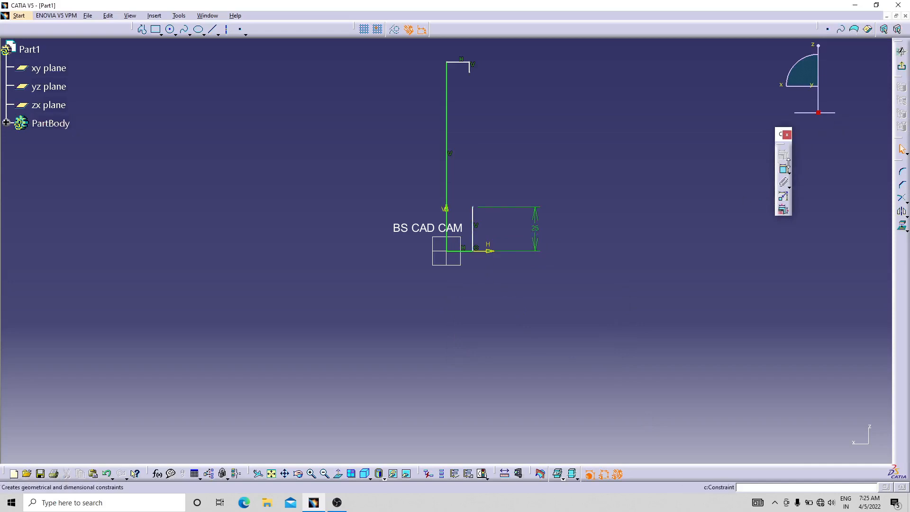
Dimension the lower horizontal flange of the profile and set its length to 50 mm
{"action": "left_click", "coordinate": [783, 169]}
{"action": "left_click", "coordinate": [468, 251]}
{"action": "left_click", "coordinate": [462, 316]}
{"action": "double_click", "coordinate": [462, 315]}
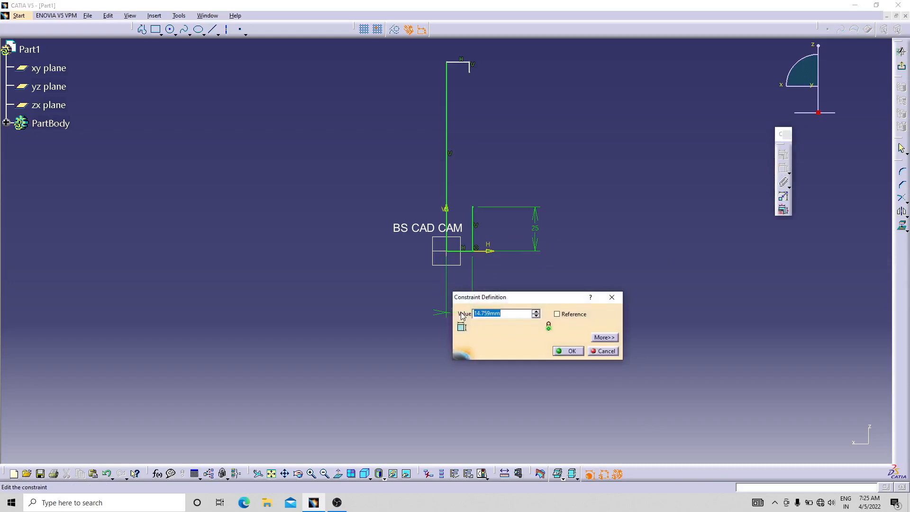
{"action": "type", "text": "50"}
{"action": "key", "text": "Return"}
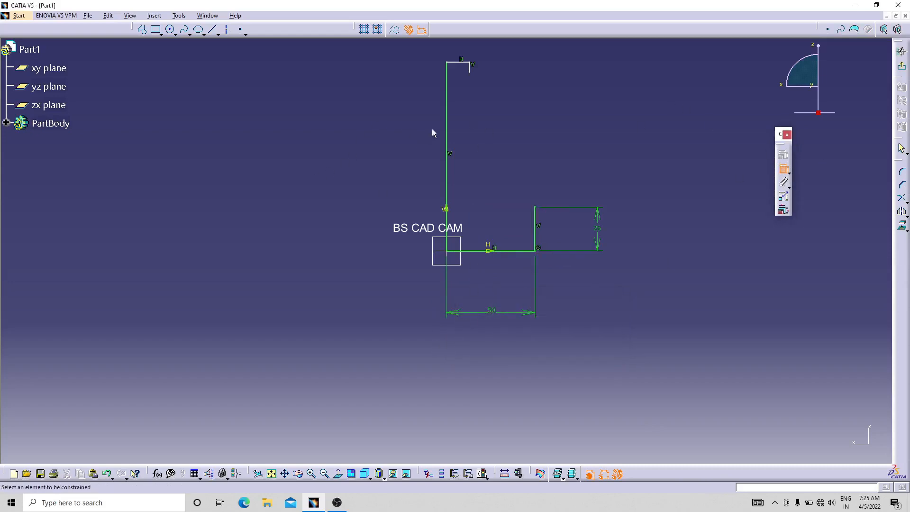
Dimension the long vertical web of the profile and set its length to 1000 mm
{"action": "left_click", "coordinate": [448, 137]}
{"action": "left_click", "coordinate": [372, 138]}
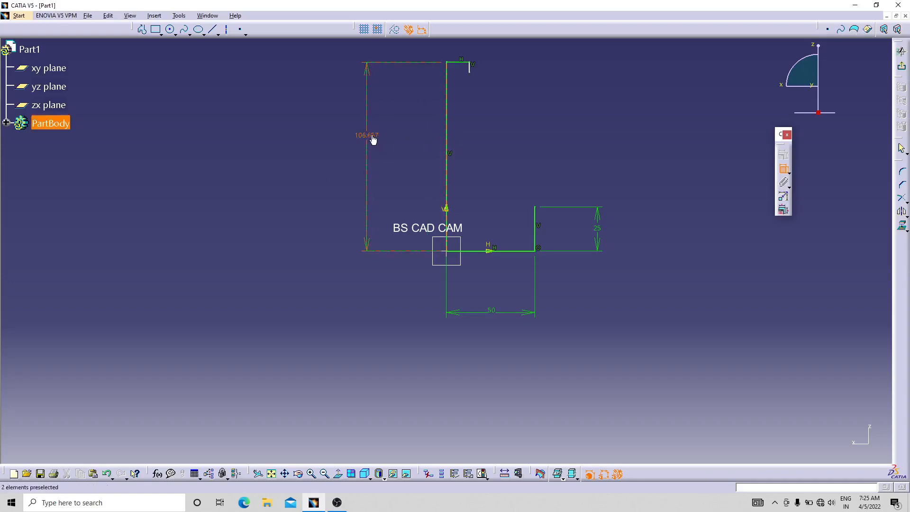
{"action": "double_click", "coordinate": [375, 140]}
{"action": "type", "text": "10"}
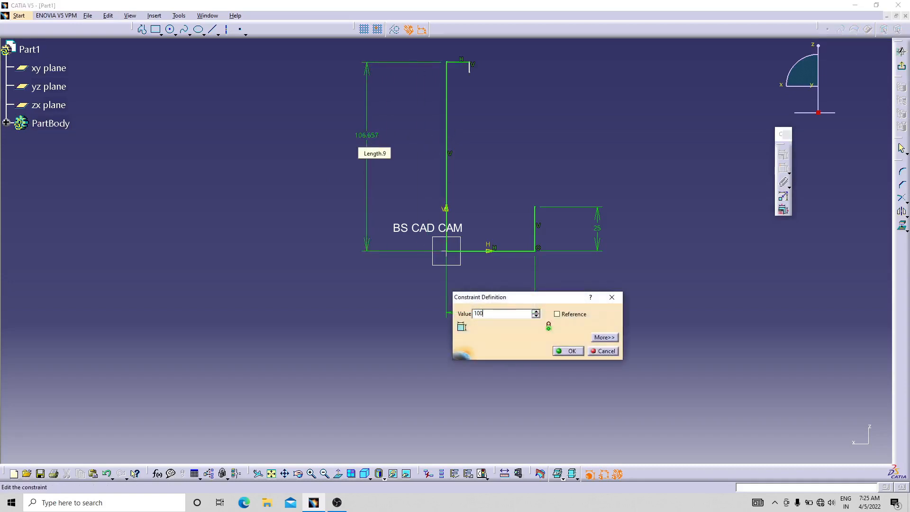
{"action": "key", "text": "Return"}
Dimension the upper horizontal flange of the profile and set its length to 50 mm
{"action": "scroll", "coordinate": [506, 156], "scroll_direction": "up", "scroll_amount": 5}
{"action": "scroll", "coordinate": [505, 156], "scroll_direction": "down", "scroll_amount": 4}
{"action": "mouse_move", "coordinate": [508, 145]}
{"action": "middle_mouse_down"}
{"action": "mouse_move", "coordinate": [526, 203]}
{"action": "mouse_move", "coordinate": [525, 246]}
{"action": "mouse_move", "coordinate": [494, 327]}
{"action": "middle_mouse_up"}
{"action": "left_click", "coordinate": [508, 146]}
{"action": "mouse_move", "coordinate": [449, 136]}
{"action": "middle_mouse_down"}
{"action": "mouse_move", "coordinate": [461, 199]}
{"action": "mouse_move", "coordinate": [451, 301]}
{"action": "mouse_move", "coordinate": [445, 180]}
{"action": "mouse_move", "coordinate": [453, 288]}
{"action": "mouse_move", "coordinate": [356, 252]}
{"action": "middle_mouse_up"}
{"action": "left_click", "coordinate": [451, 301]}
{"action": "left_click", "coordinate": [396, 141]}
{"action": "left_click", "coordinate": [399, 87]}
{"action": "double_click", "coordinate": [399, 88]}
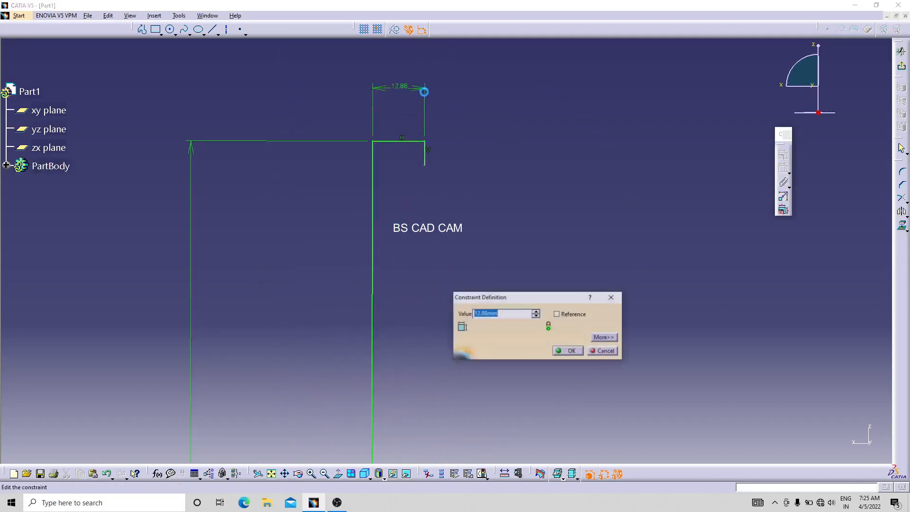
{"action": "type", "text": "50"}
{"action": "key", "text": "Return"}
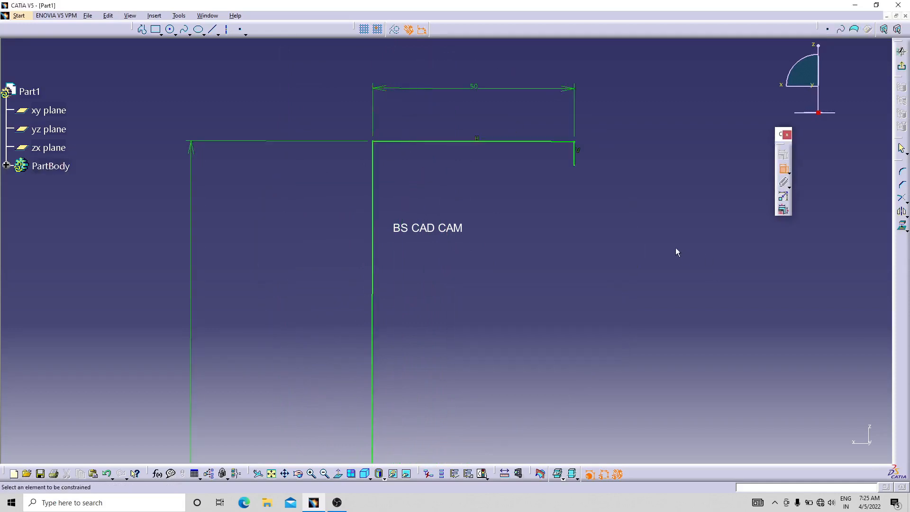
Dimension the upper lip of the profile and set its length to 25 mm
{"action": "left_click", "coordinate": [575, 155]}
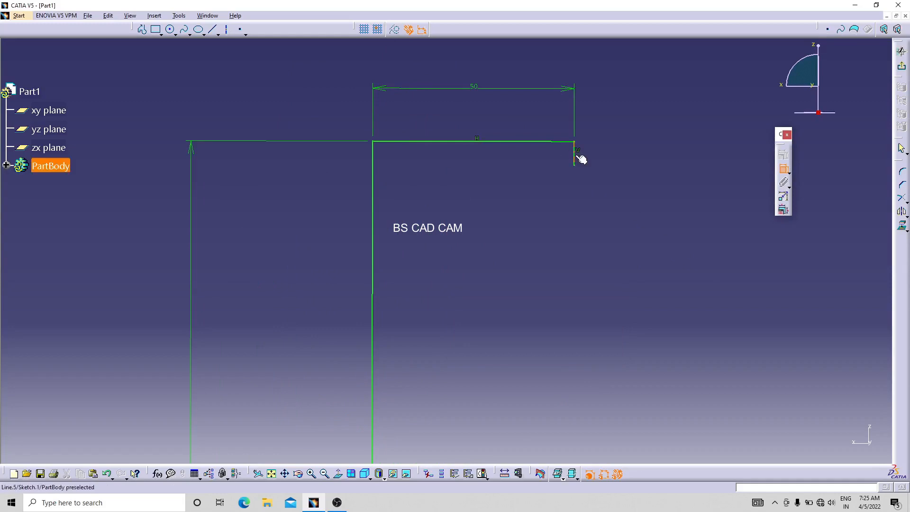
{"action": "left_click", "coordinate": [652, 158]}
{"action": "type", "text": "25"}
{"action": "key", "text": "Return"}
{"action": "left_click", "coordinate": [467, 270]}
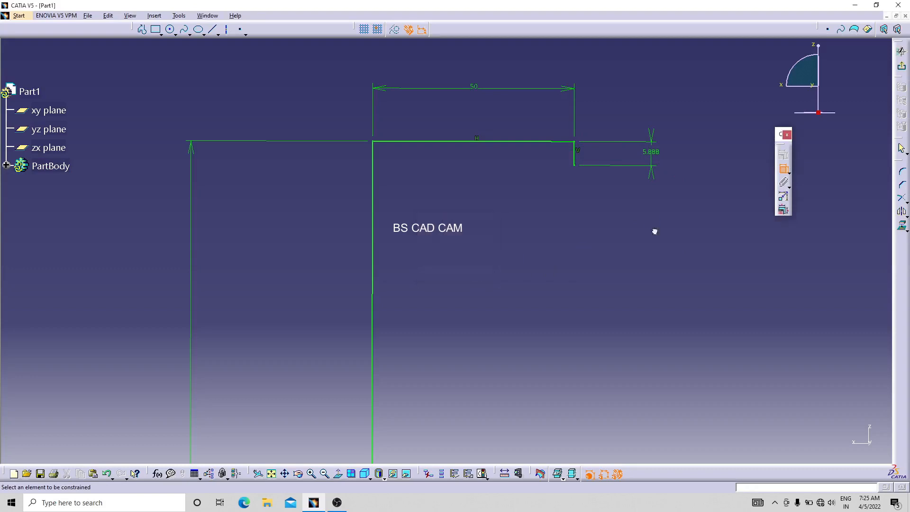
{"action": "double_click", "coordinate": [655, 150]}
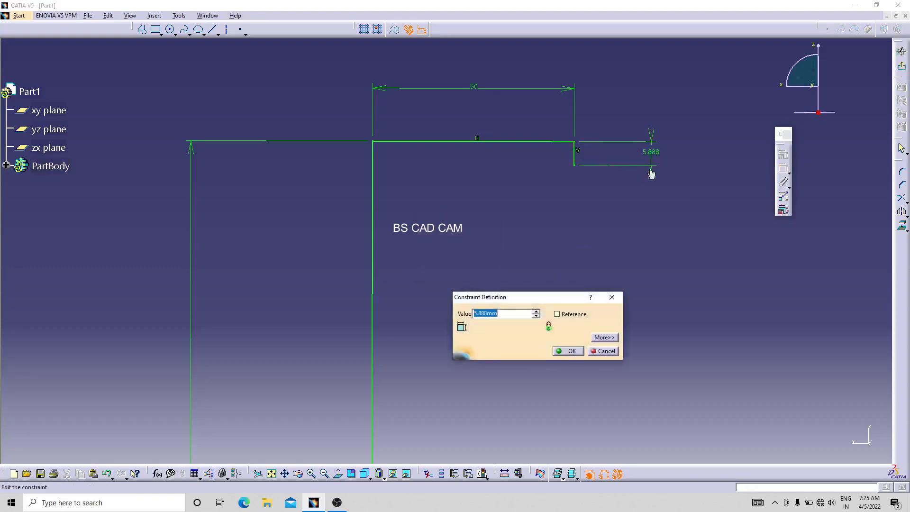
{"action": "type", "text": "25"}
{"action": "key", "text": "Return"}
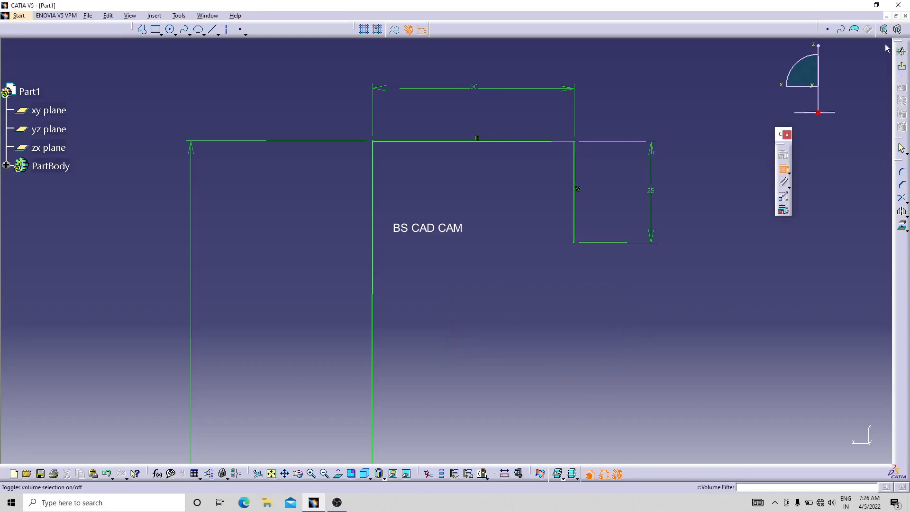
Exit the sketch and define the sheet metal parameters with 2 mm thickness and a 4 mm default bend radius
{"action": "left_click", "coordinate": [902, 66]}
{"action": "mouse_move", "coordinate": [555, 289]}
{"action": "middle_mouse_down"}
{"action": "mouse_move", "coordinate": [526, 229]}
{"action": "mouse_move", "coordinate": [528, 303]}
{"action": "mouse_move", "coordinate": [508, 308]}
{"action": "mouse_move", "coordinate": [529, 211]}
{"action": "mouse_move", "coordinate": [535, 260]}
{"action": "mouse_move", "coordinate": [524, 266]}
{"action": "mouse_move", "coordinate": [548, 148]}
{"action": "mouse_move", "coordinate": [559, 234]}
{"action": "mouse_move", "coordinate": [539, 161]}
{"action": "mouse_move", "coordinate": [542, 205]}
{"action": "mouse_move", "coordinate": [516, 249]}
{"action": "mouse_move", "coordinate": [516, 229]}
{"action": "middle_mouse_up"}
{"action": "left_click", "coordinate": [517, 228]}
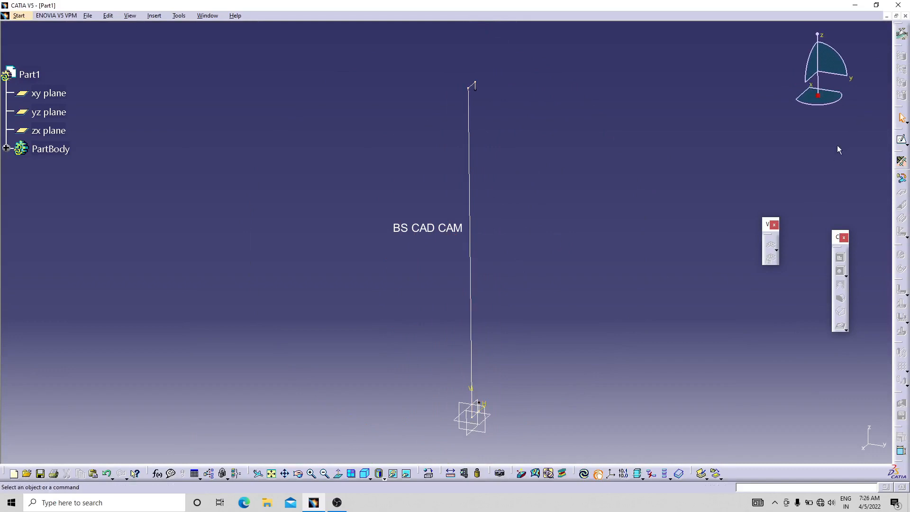
{"action": "left_click", "coordinate": [901, 161]}
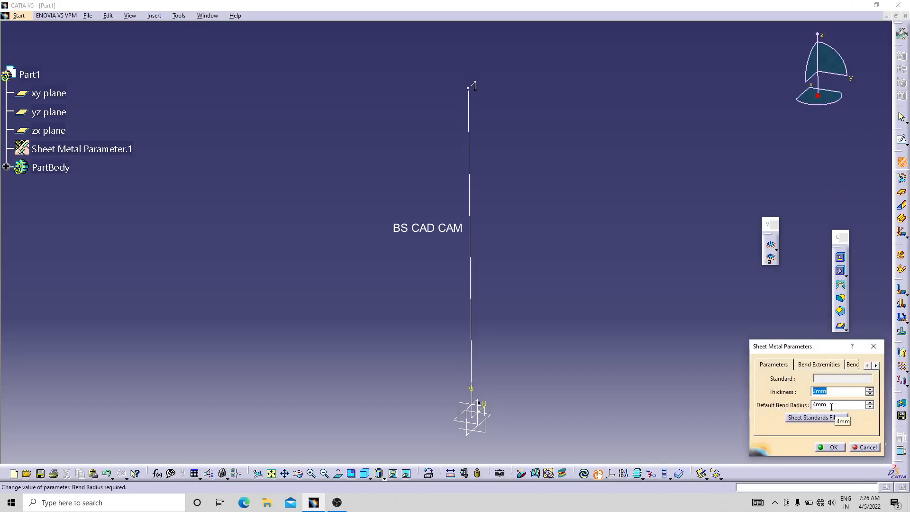
{"action": "key", "text": "Tab"}
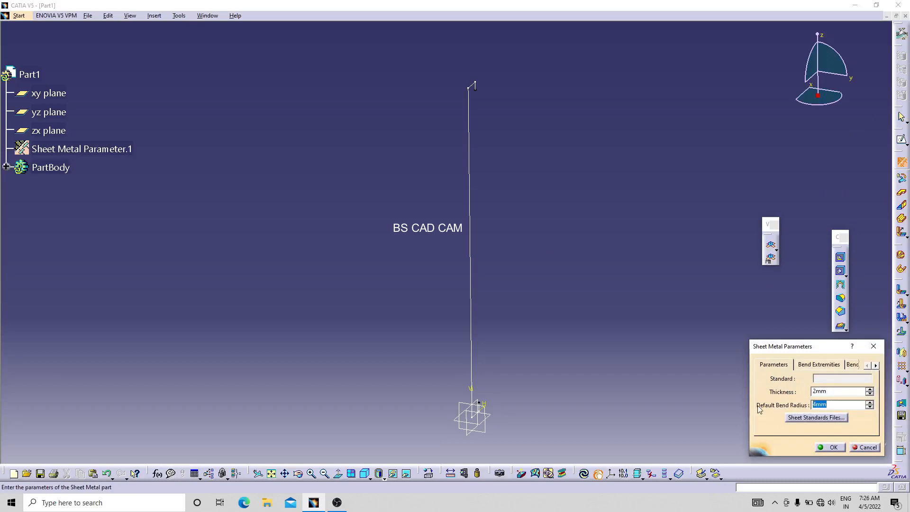
{"action": "left_click", "coordinate": [833, 448]}
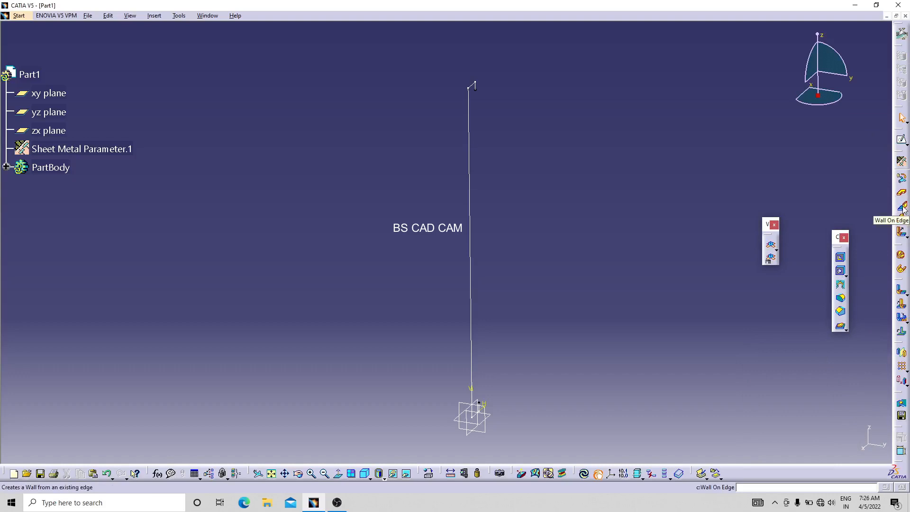
Extrude the C-shaped sketch as sheet metal with Limit 1 at 10000 mm and Limit 2 at 1000 mm
{"action": "left_click", "coordinate": [902, 220]}
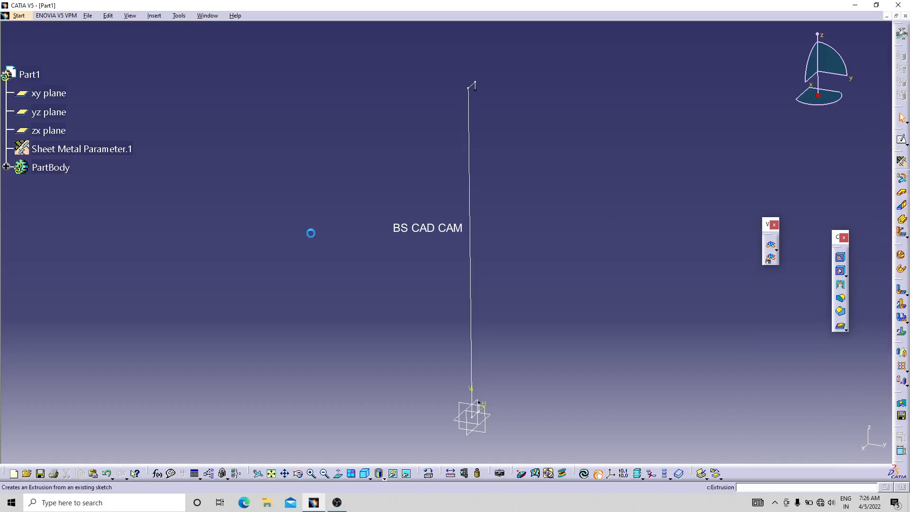
{"action": "left_click", "coordinate": [469, 194]}
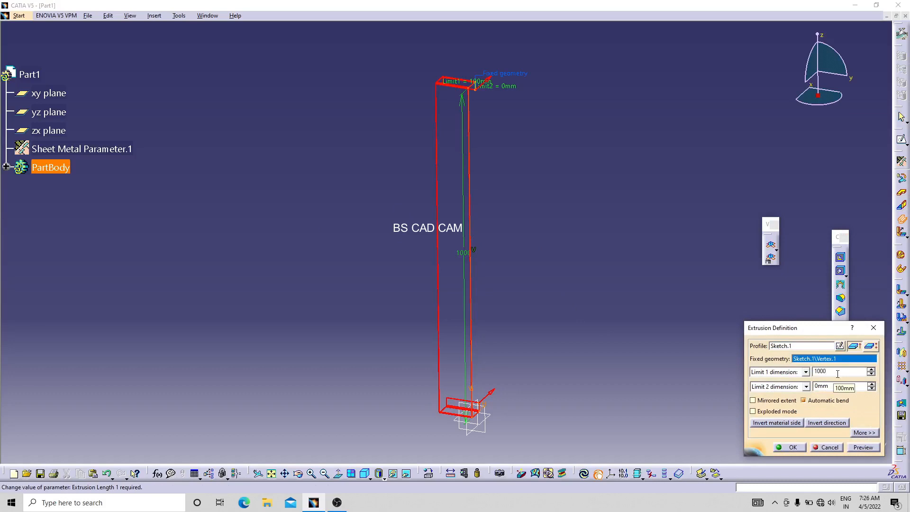
{"action": "type", "text": "10000"}
{"action": "left_click", "coordinate": [838, 386]}
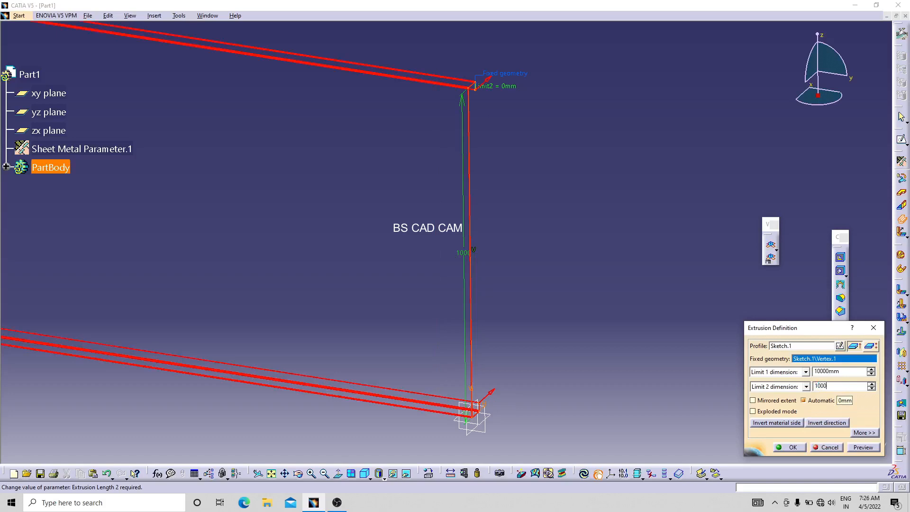
{"action": "type", "text": "1000"}
{"action": "key", "text": "Return"}
{"action": "middle_click_drag", "start_coordinate": [664, 282], "coordinate": [672, 365], "text": "ctrl"}
{"action": "middle_click_drag", "start_coordinate": [581, 318], "coordinate": [583, 334], "text": "ctrl"}
{"action": "left_click", "coordinate": [540, 328]}
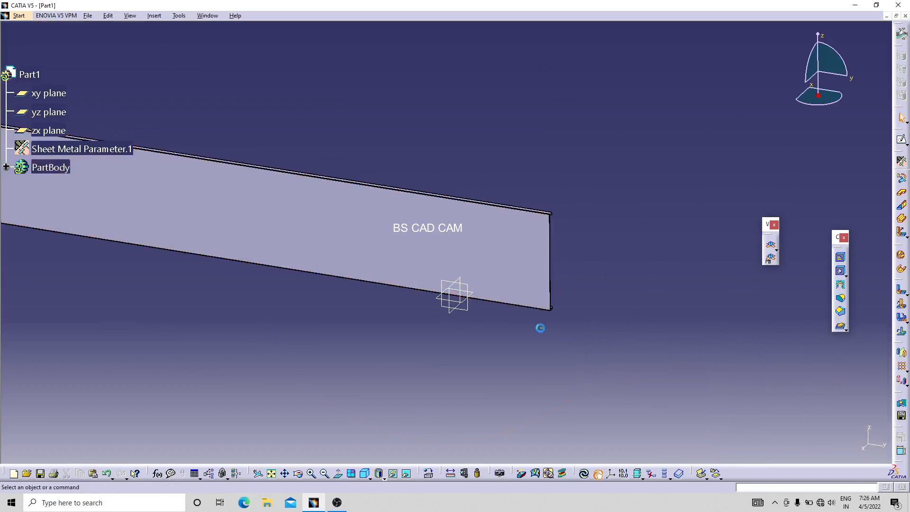
Set the extrusion's Limit 1 dimension to 1000 mm and show the part in the isometric view
{"action": "double_click", "coordinate": [378, 250]}
{"action": "left_click", "coordinate": [852, 372]}
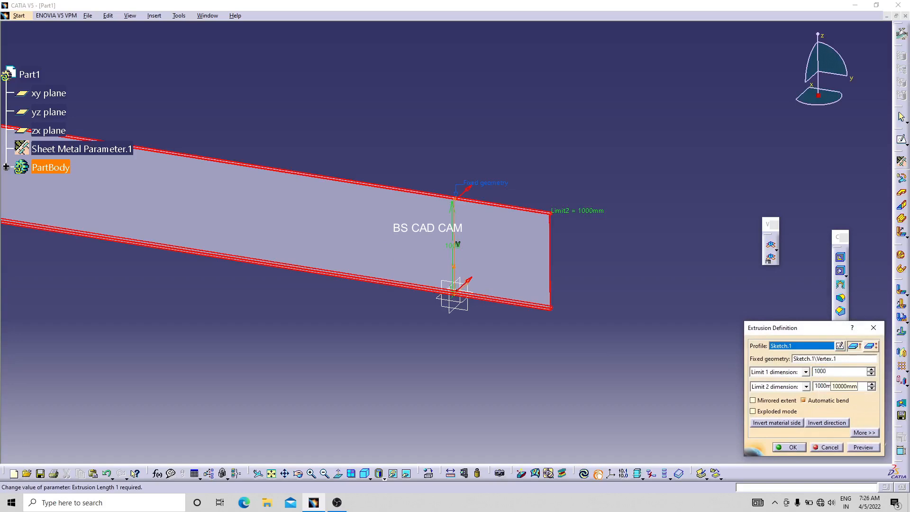
{"action": "left_click", "coordinate": [798, 447]}
{"action": "middle_click_drag", "start_coordinate": [524, 386], "coordinate": [639, 146]}
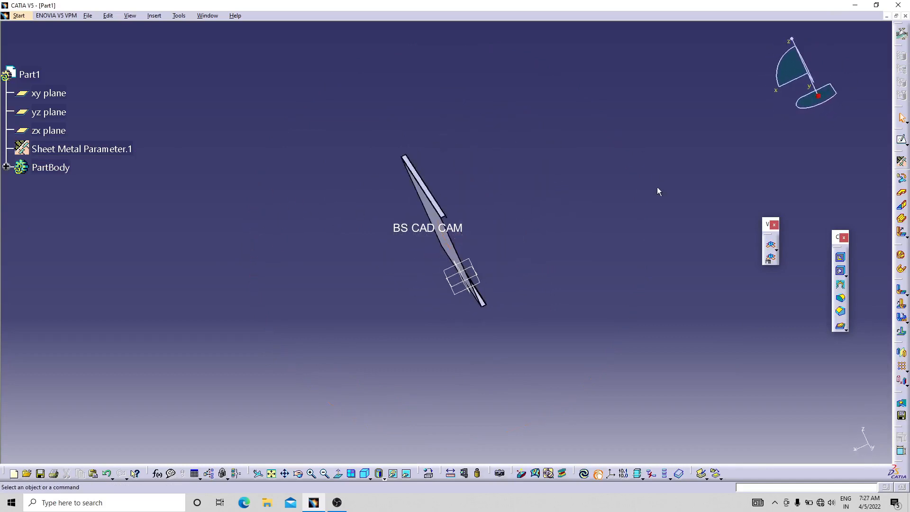
{"action": "left_click", "coordinate": [370, 478]}
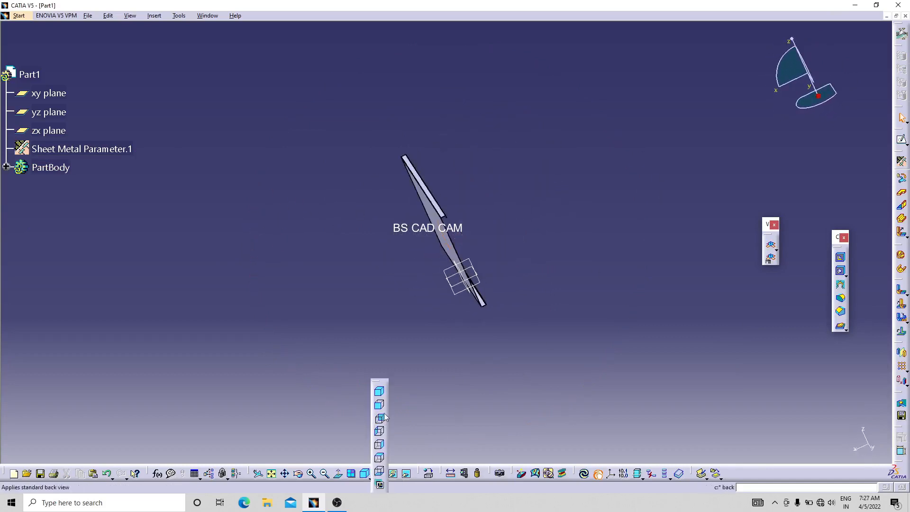
{"action": "left_click", "coordinate": [381, 392]}
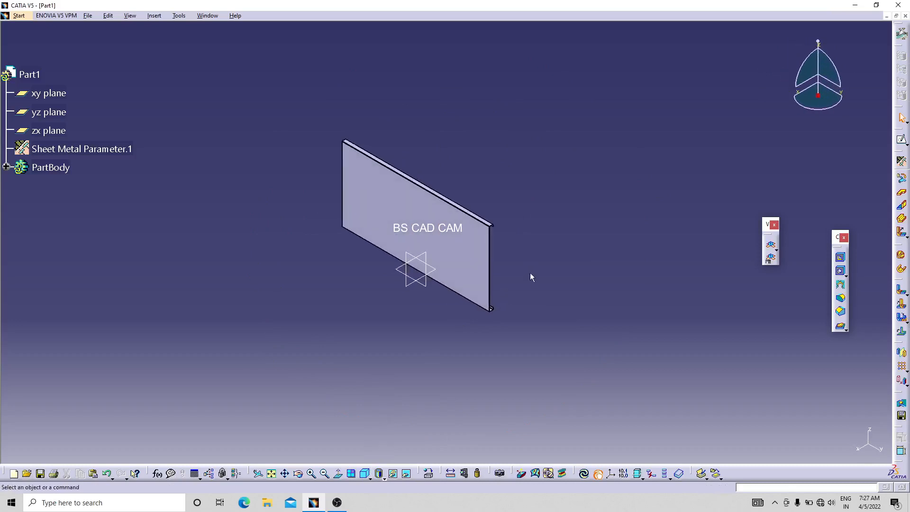
Save the part as 100001 in a new folder named sheet on the Desktop
{"action": "middle_click_drag", "start_coordinate": [533, 261], "coordinate": [491, 166]}
{"action": "middle_click_drag", "start_coordinate": [482, 62], "coordinate": [360, 150]}
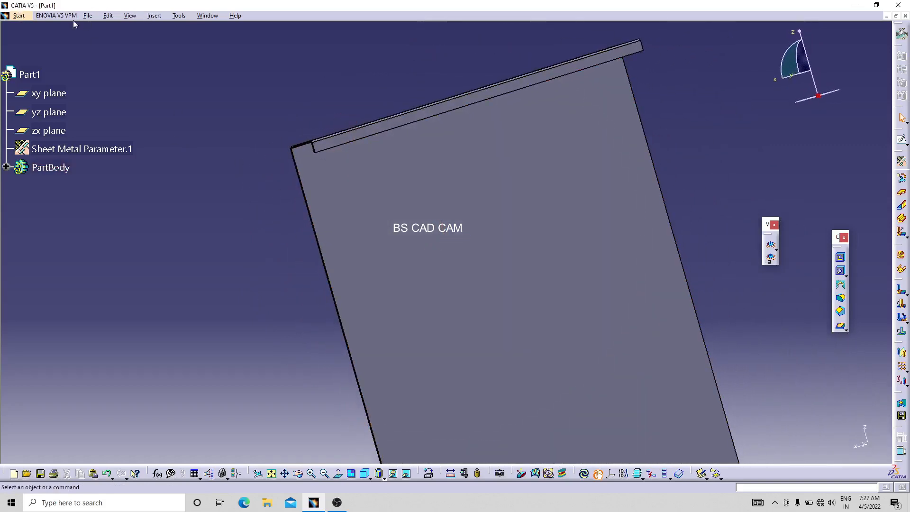
{"action": "left_click", "coordinate": [89, 16]}
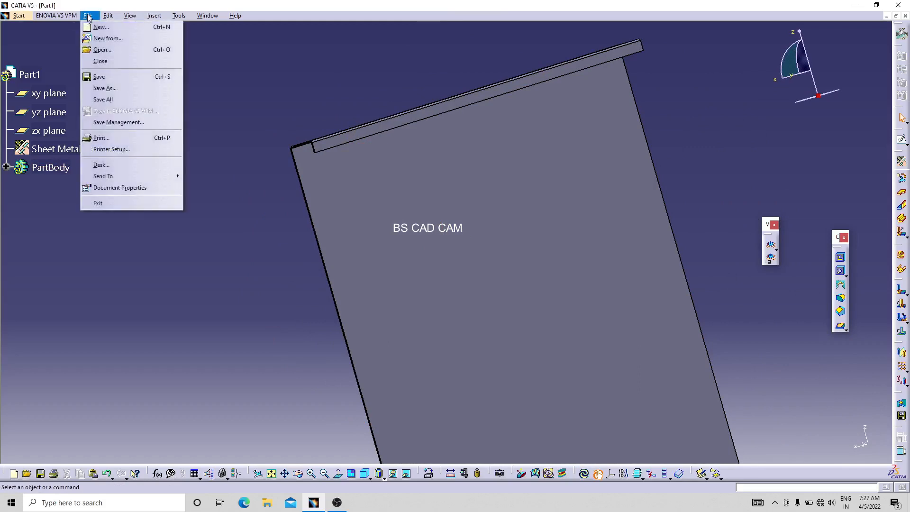
{"action": "mouse_move", "coordinate": [110, 16]}
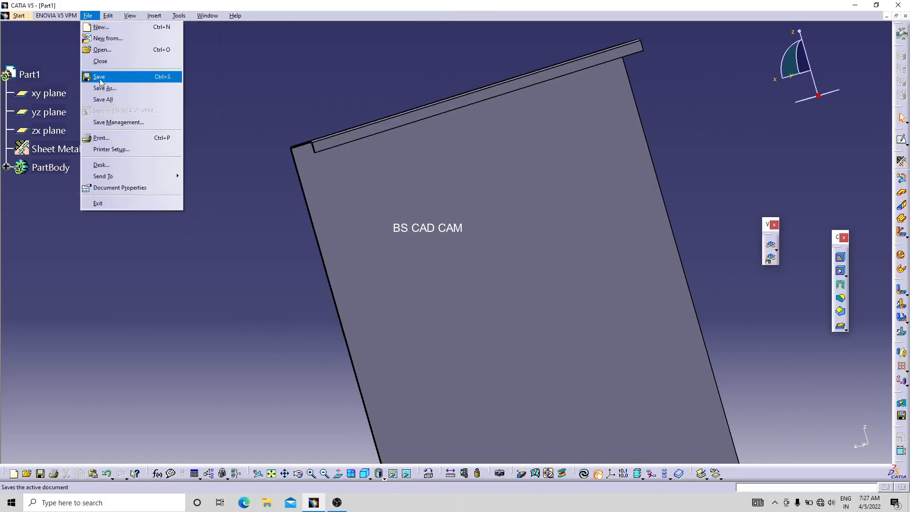
{"action": "left_click", "coordinate": [97, 75]}
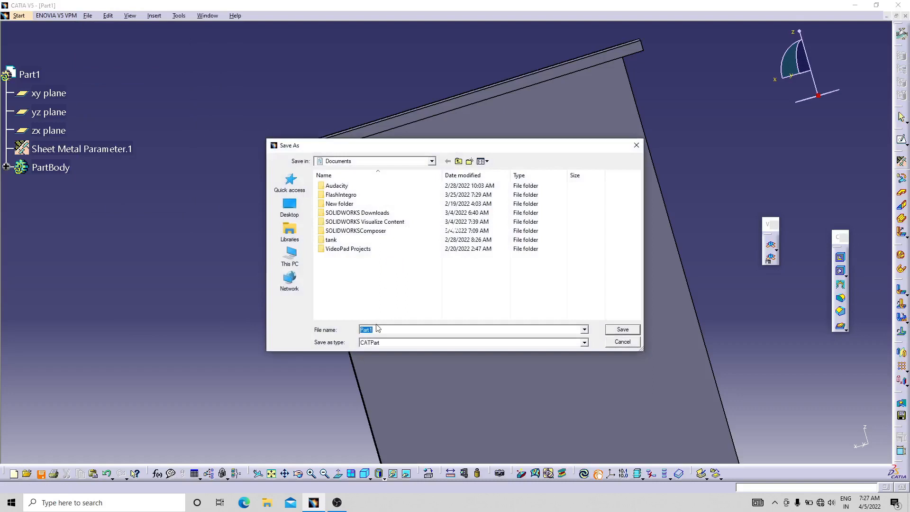
{"action": "left_click", "coordinate": [290, 207]}
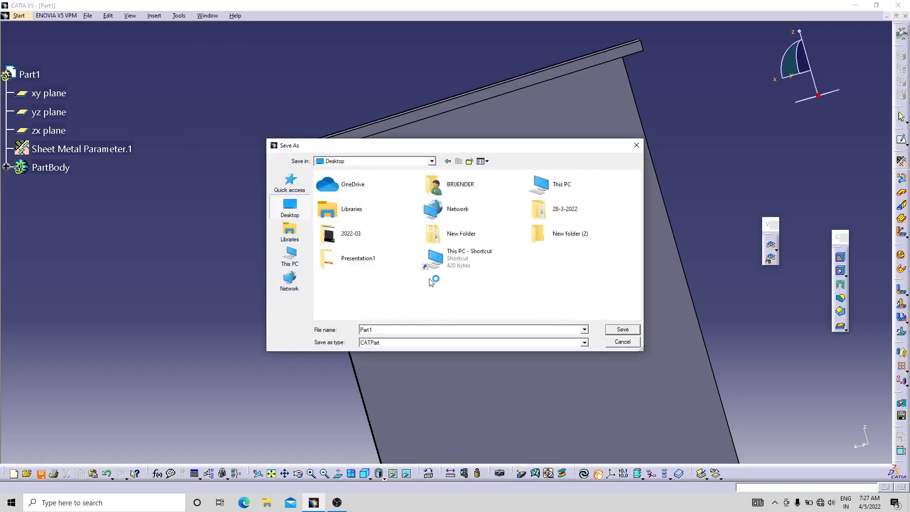
{"action": "right_click", "coordinate": [429, 280]}
{"action": "mouse_move", "coordinate": [531, 364]}
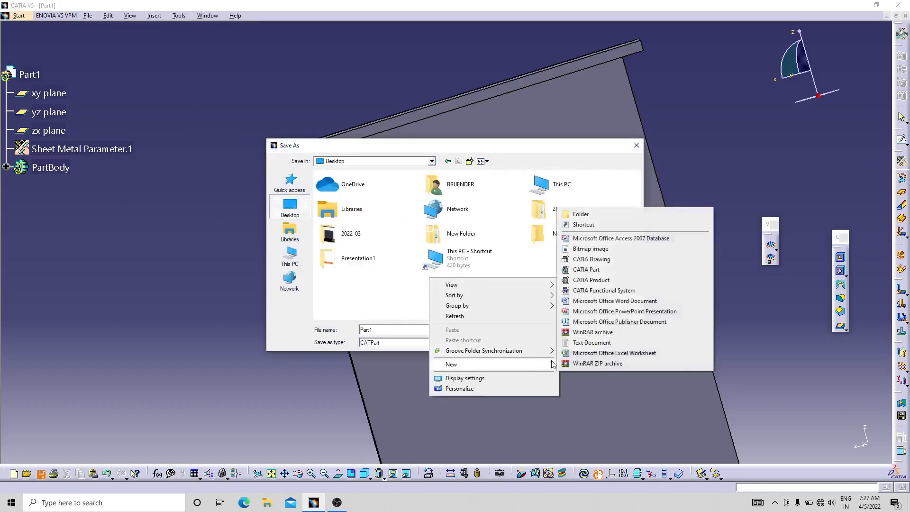
{"action": "left_click", "coordinate": [581, 215]}
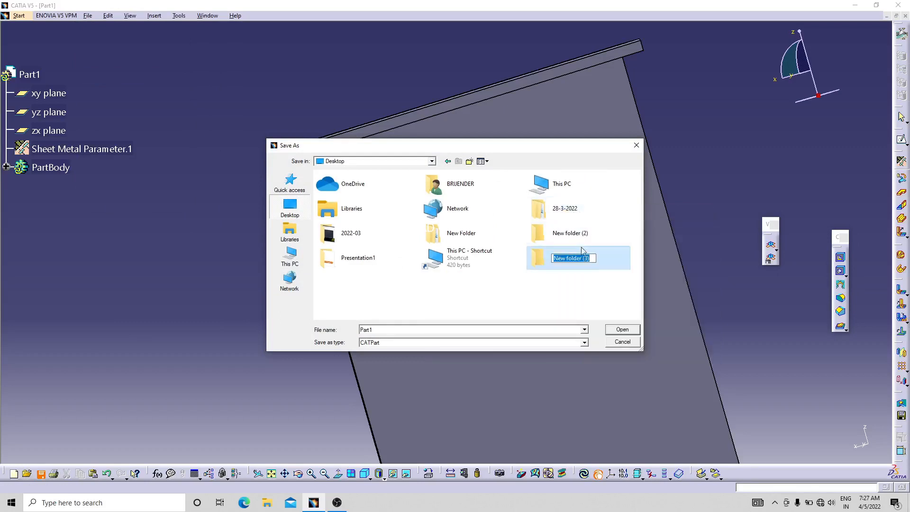
{"action": "type", "text": "sheet"}
{"action": "double_click", "coordinate": [573, 255]}
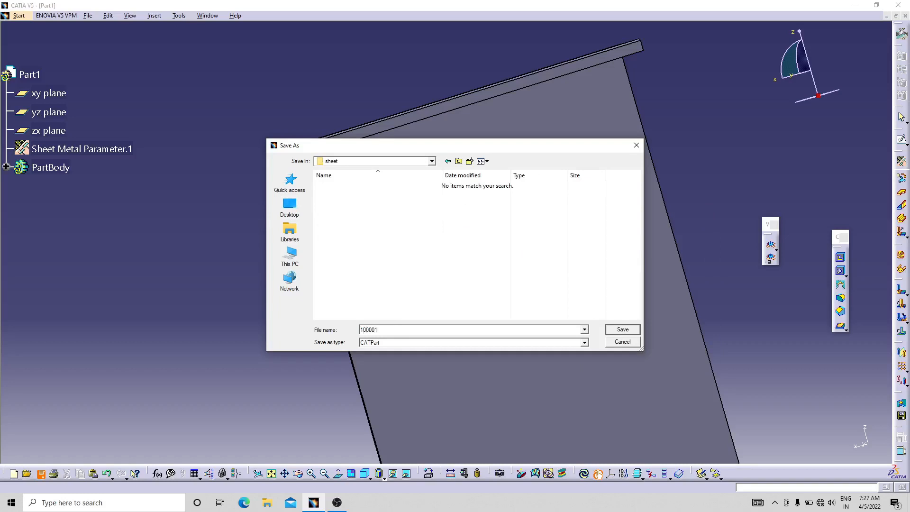
{"action": "left_click", "coordinate": [610, 329]}
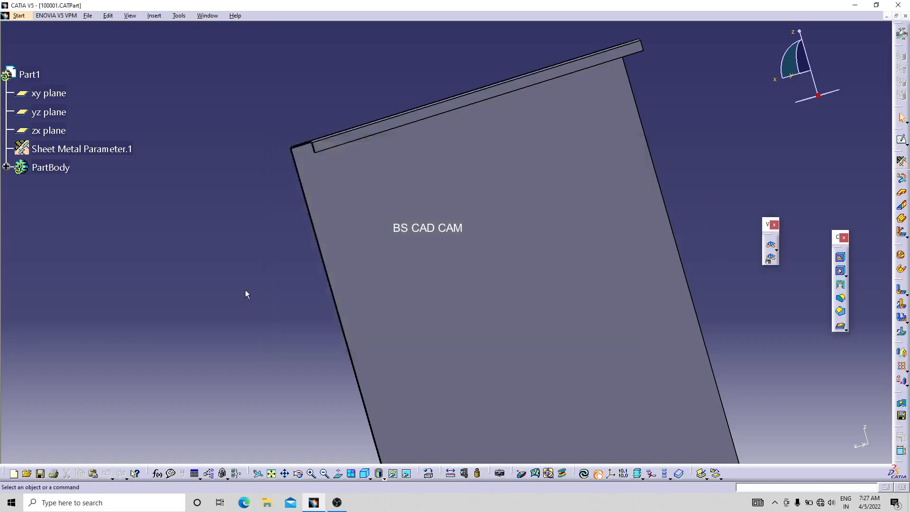
Create a new part document named 100002
{"action": "middle_click_drag", "start_coordinate": [282, 262], "coordinate": [417, 156]}
{"action": "middle_click_drag", "start_coordinate": [478, 187], "coordinate": [403, 304]}
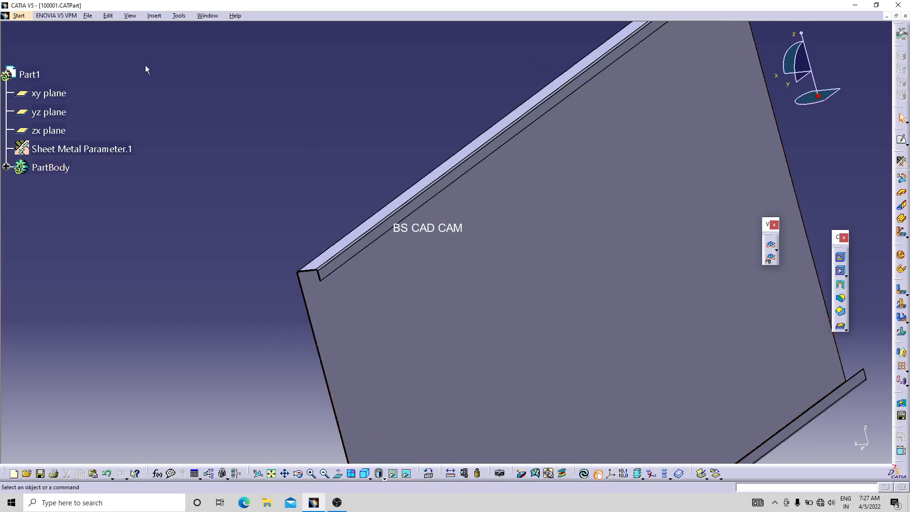
{"action": "left_click", "coordinate": [89, 19]}
{"action": "left_click", "coordinate": [97, 27]}
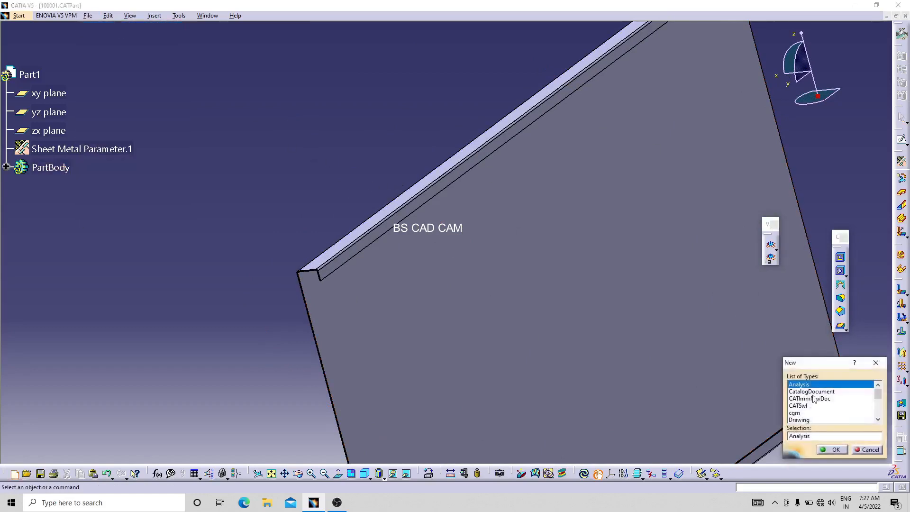
{"action": "key", "text": "p"}
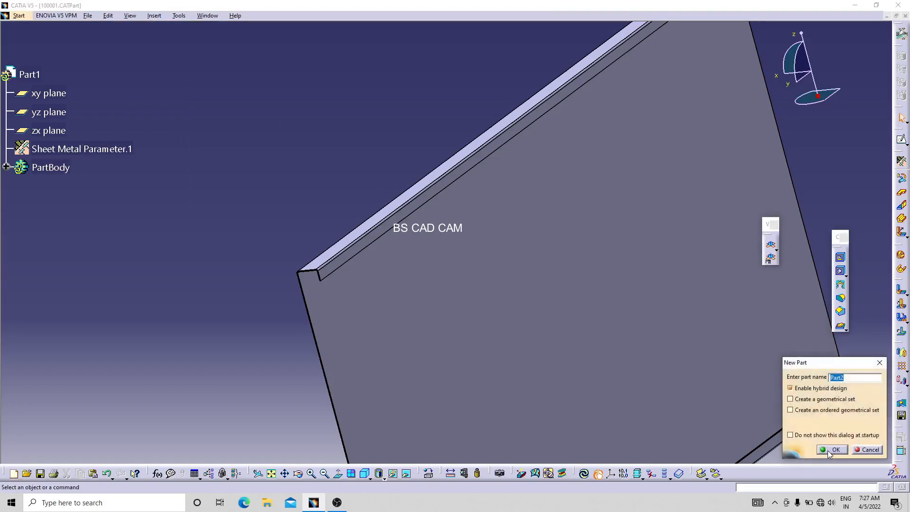
{"action": "type", "text": "100"}
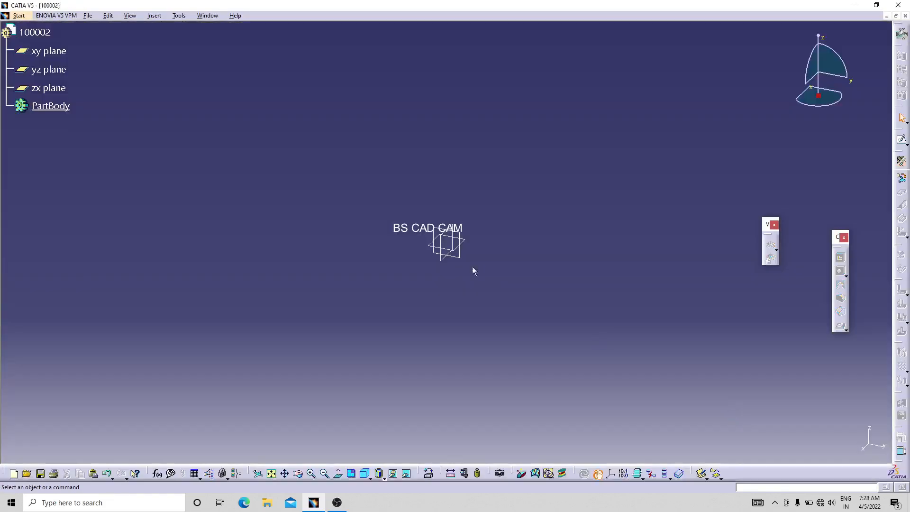
Sketch a closed rectangular profile about 12 mm wide and 96 mm tall on the yz plane, starting at the origin
{"action": "left_click", "coordinate": [437, 228]}
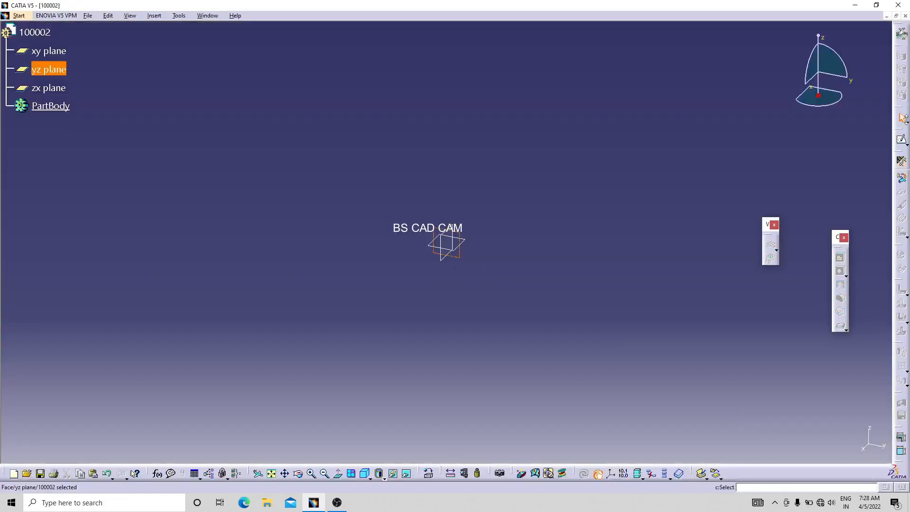
{"action": "left_click", "coordinate": [901, 139]}
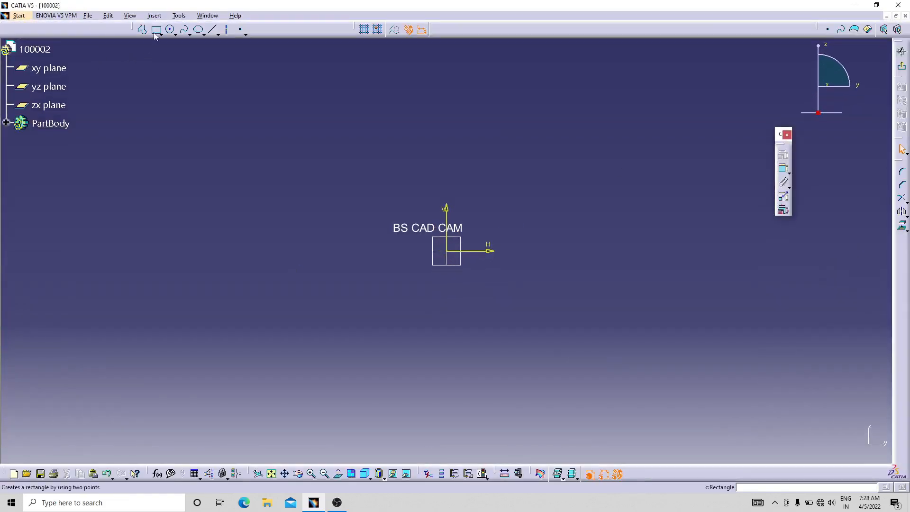
{"action": "left_click", "coordinate": [143, 31]}
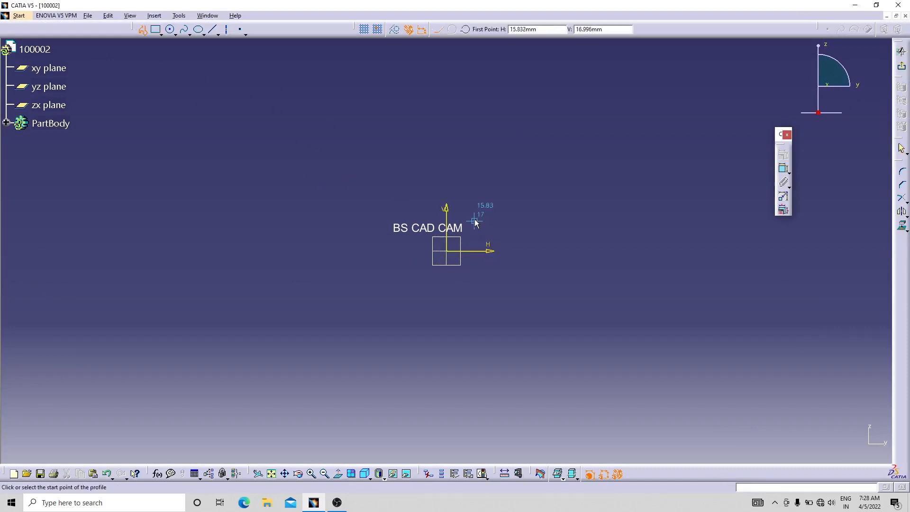
{"action": "left_click", "coordinate": [446, 251]}
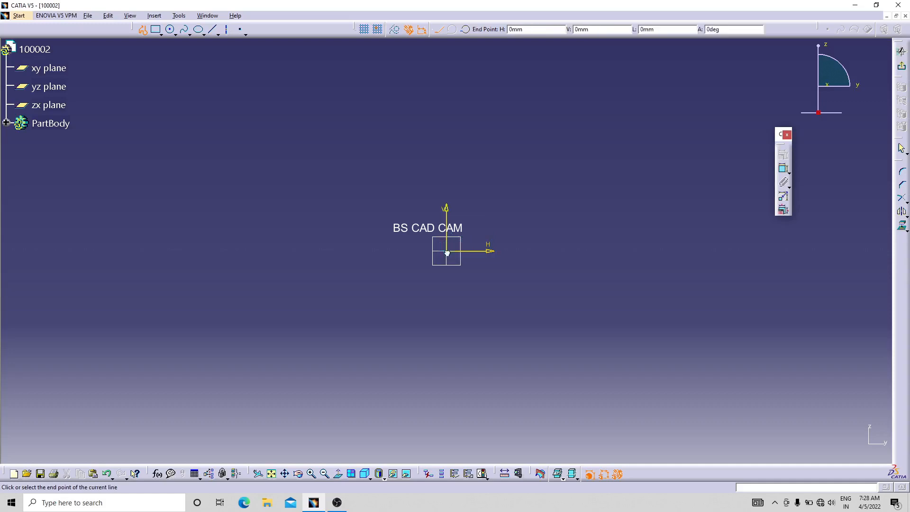
{"action": "left_click", "coordinate": [447, 81]}
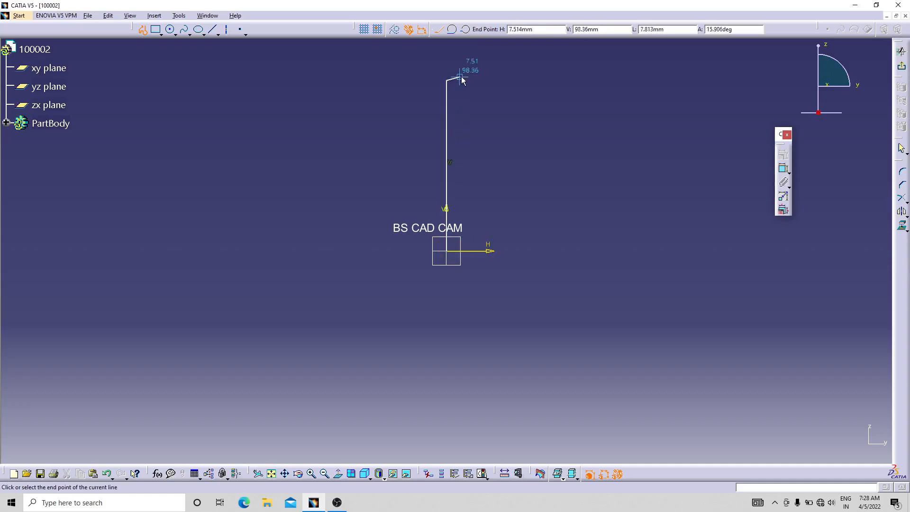
{"action": "left_click", "coordinate": [468, 80]}
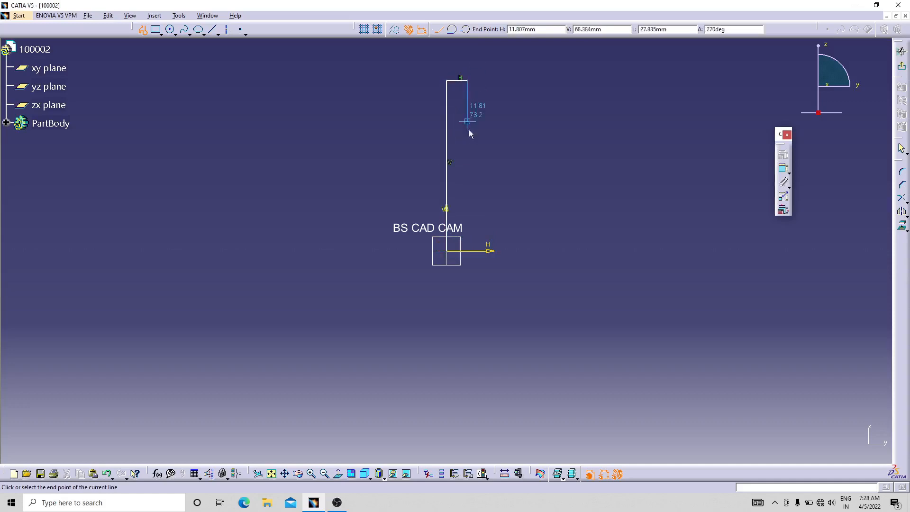
{"action": "left_click", "coordinate": [467, 252]}
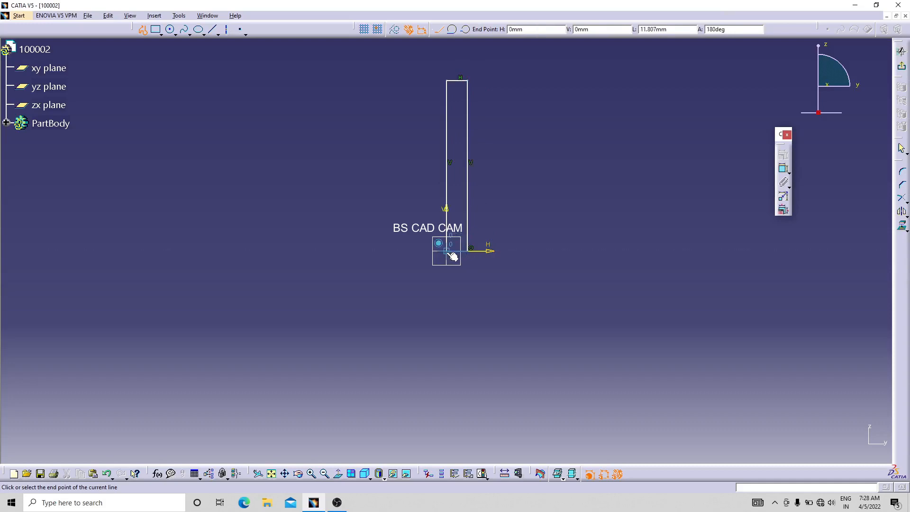
{"action": "left_click", "coordinate": [447, 253]}
{"action": "left_click", "coordinate": [659, 279]}
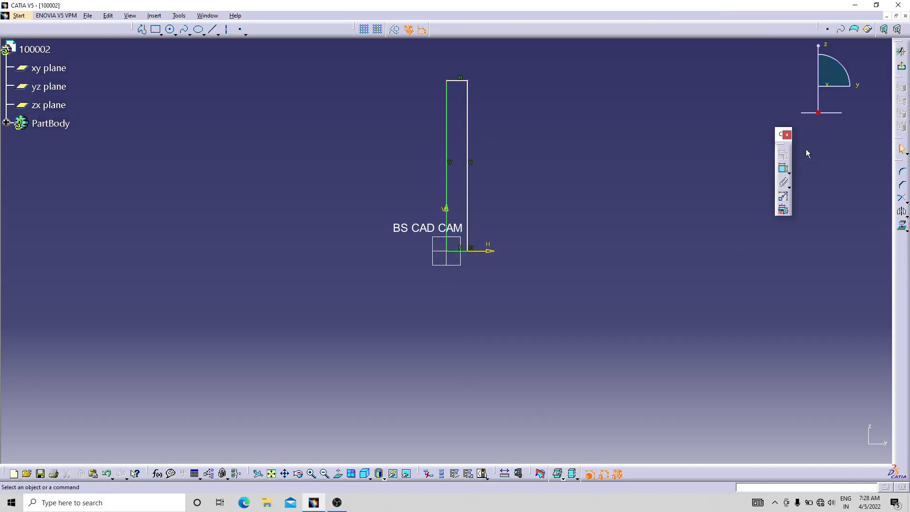
Dimension the rectangle's bottom edge and set its length to 50 mm
{"action": "left_click", "coordinate": [781, 170]}
{"action": "left_click", "coordinate": [461, 255]}
{"action": "left_click", "coordinate": [463, 331]}
{"action": "double_click", "coordinate": [461, 330]}
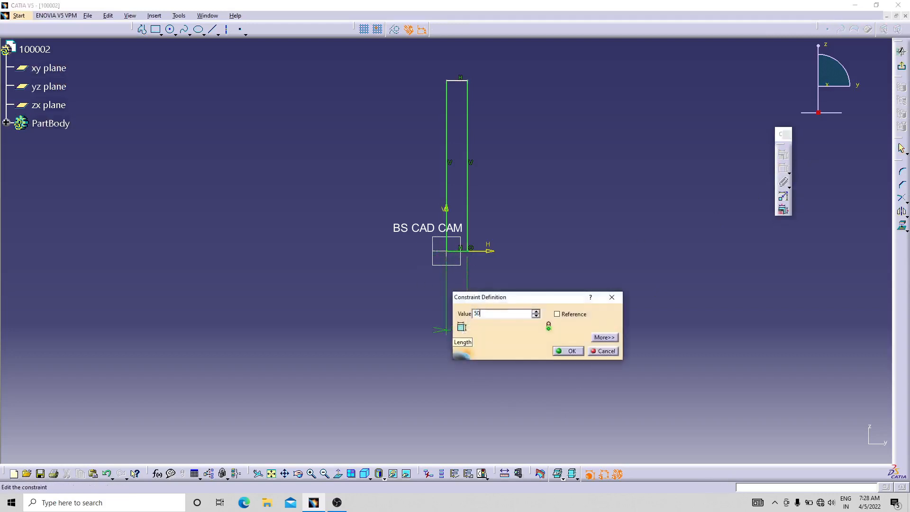
{"action": "key", "text": "Return"}
Dimension the rectangle's vertical edge on the V axis, set it to 1000 mm, and exit the sketch
{"action": "left_click", "coordinate": [447, 187]}
{"action": "double_click", "coordinate": [344, 151]}
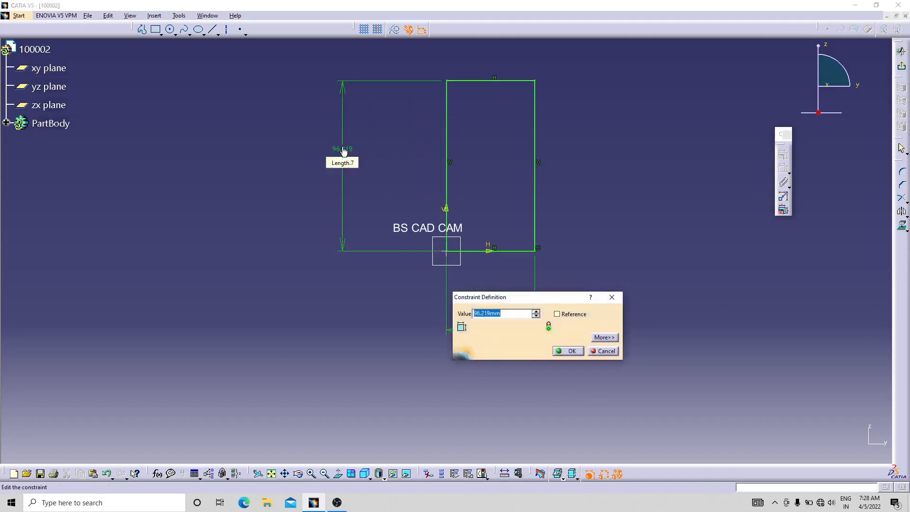
{"action": "key", "text": "Return"}
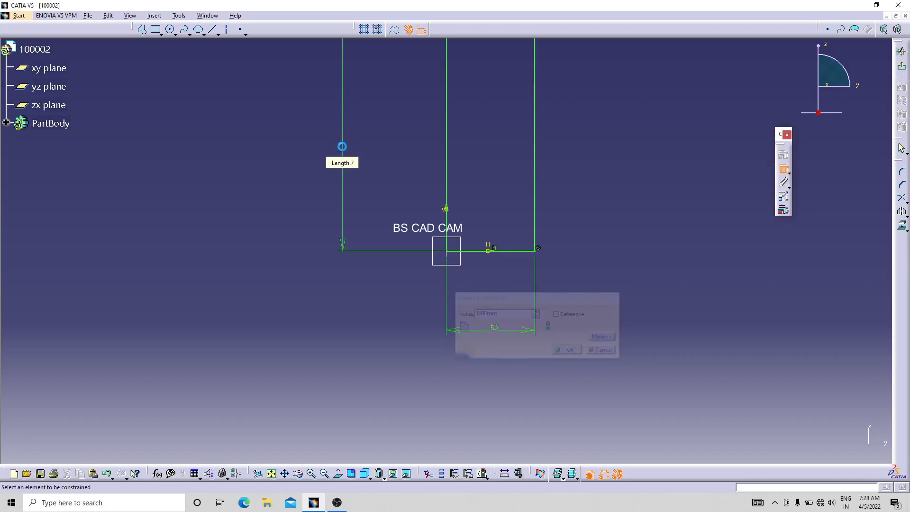
{"action": "mouse_move", "coordinate": [655, 164]}
{"action": "middle_mouse_down"}
{"action": "mouse_move", "coordinate": [665, 256]}
{"action": "mouse_move", "coordinate": [653, 314]}
{"action": "middle_mouse_up"}
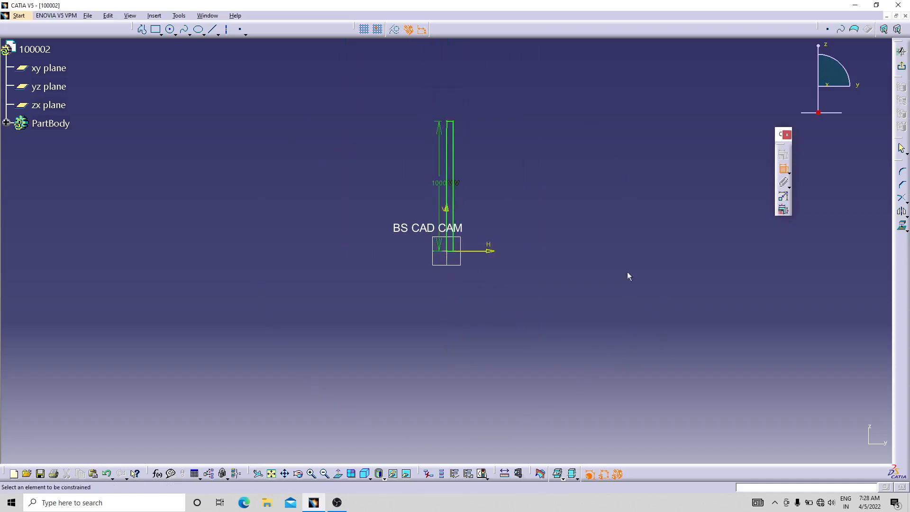
{"action": "mouse_move", "coordinate": [542, 189]}
{"action": "middle_mouse_down"}
{"action": "mouse_move", "coordinate": [542, 169]}
{"action": "mouse_move", "coordinate": [536, 227]}
{"action": "middle_mouse_up"}
{"action": "left_click", "coordinate": [902, 67]}
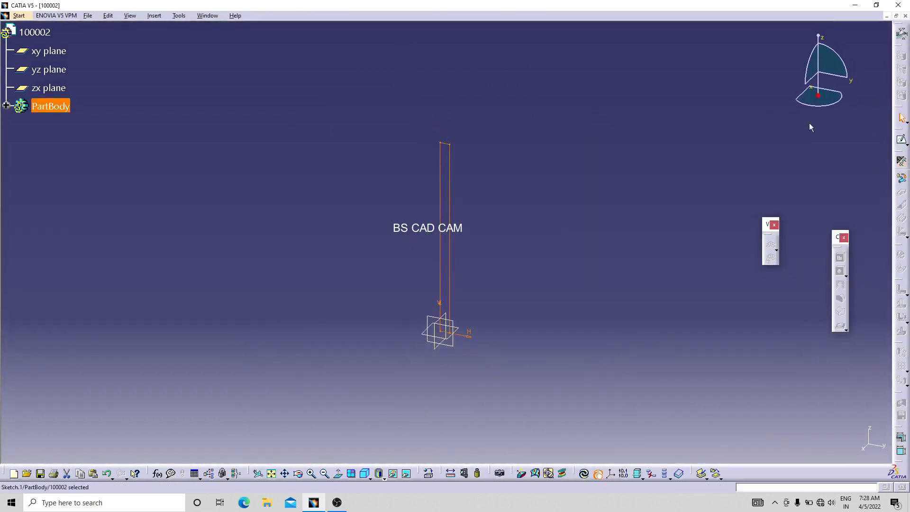
{"action": "left_click", "coordinate": [633, 145]}
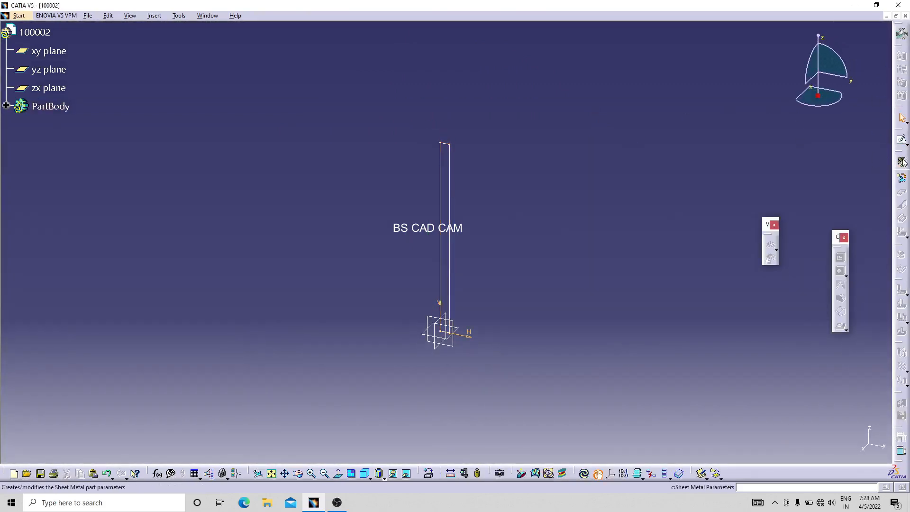
Define the sheet metal parameters with 8 mm thickness and an 8 mm default bend radius
{"action": "left_click", "coordinate": [902, 161]}
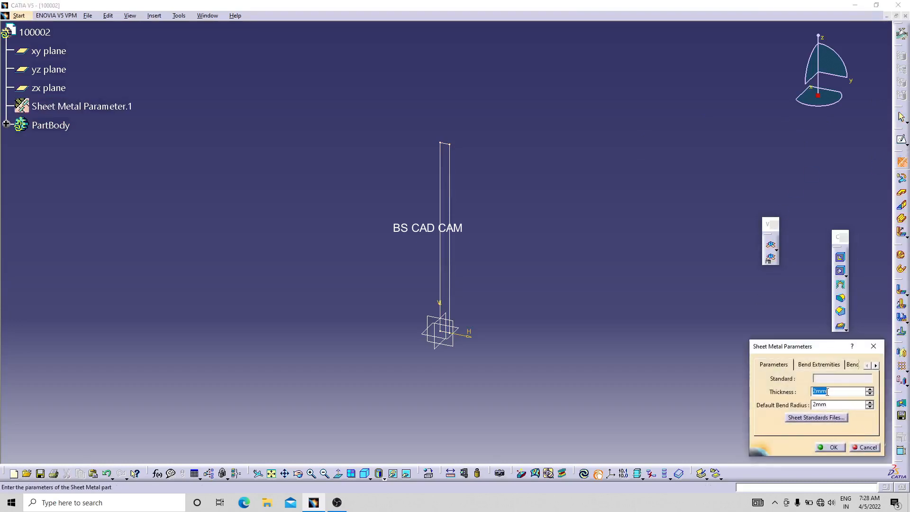
{"action": "type", "text": "5"}
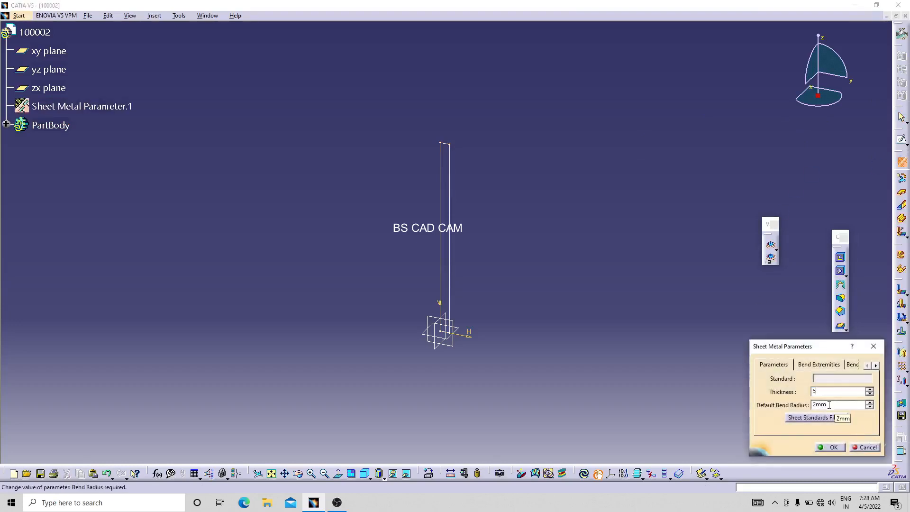
{"action": "key", "text": "Return"}
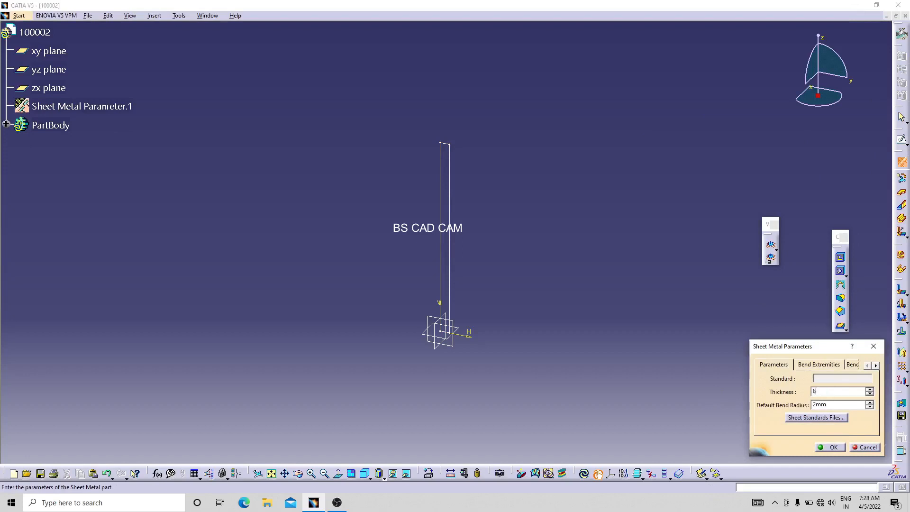
{"action": "left_click", "coordinate": [831, 404]}
{"action": "key", "text": "Return"}
{"action": "left_click", "coordinate": [834, 447]}
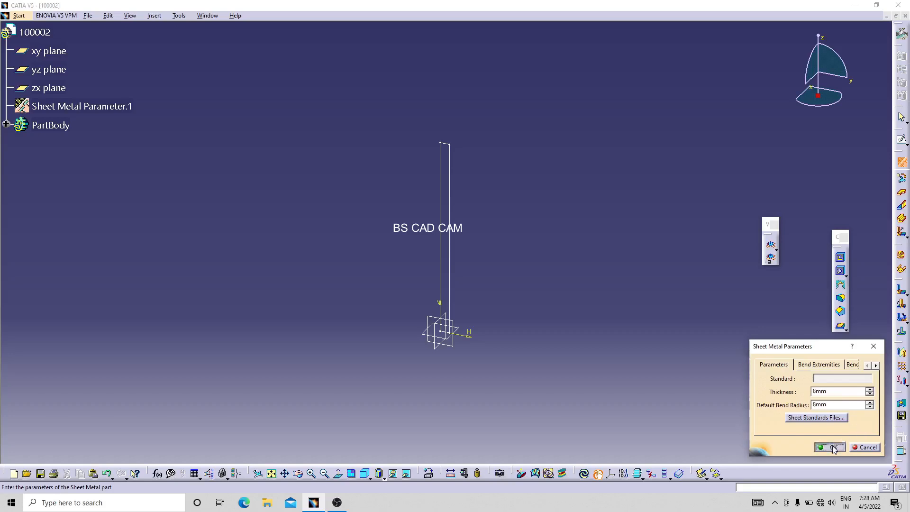
Create a sheet metal wall from the rectangular sketch, with no tangent feature selected
{"action": "mouse_move", "coordinate": [461, 368]}
{"action": "middle_mouse_down", "text": "ctrl"}
{"action": "mouse_move", "coordinate": [467, 314]}
{"action": "mouse_move", "coordinate": [482, 296]}
{"action": "mouse_move", "coordinate": [484, 334]}
{"action": "middle_mouse_up", "text": "ctrl"}
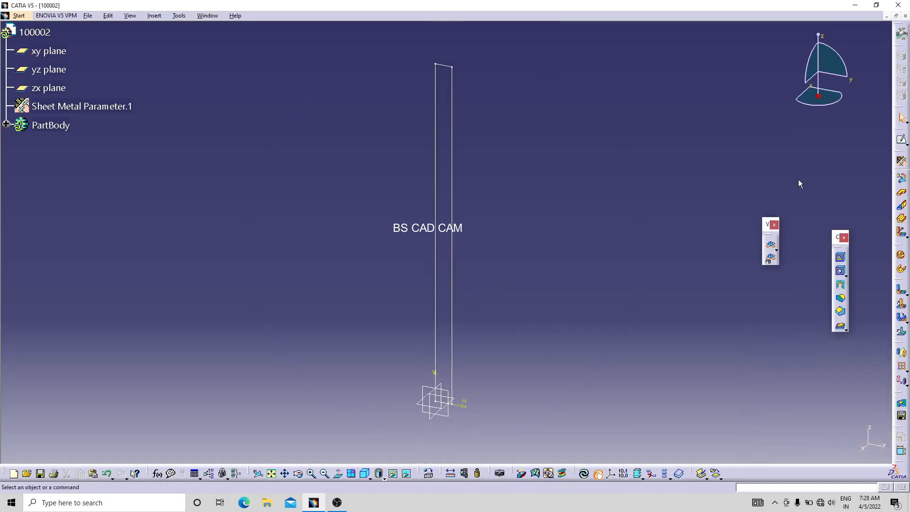
{"action": "left_click", "coordinate": [902, 192]}
{"action": "left_click", "coordinate": [453, 247]}
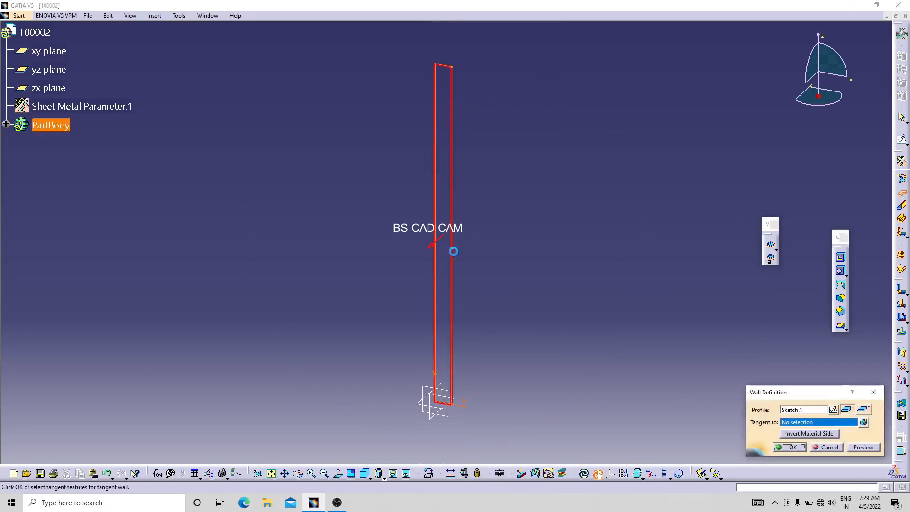
{"action": "left_click", "coordinate": [789, 447]}
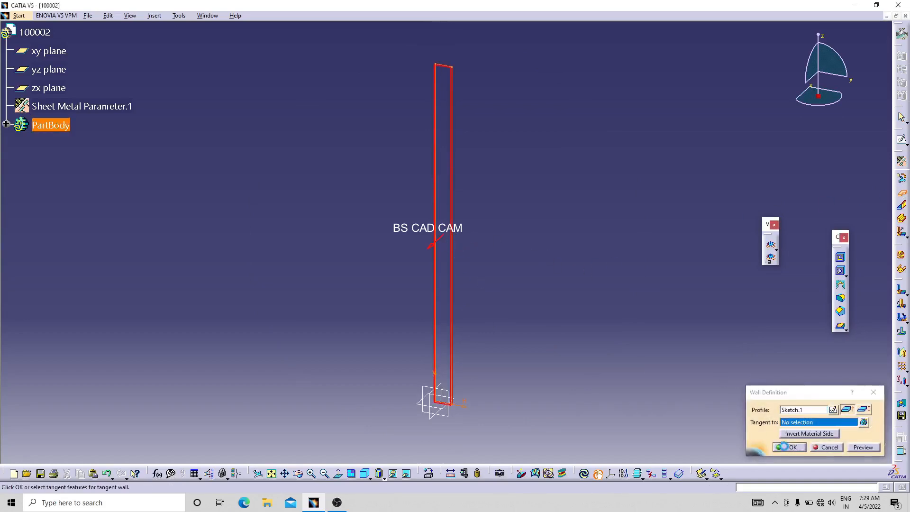
{"action": "middle_click_drag", "start_coordinate": [505, 215], "coordinate": [552, 248]}
{"action": "middle_click_drag", "start_coordinate": [595, 425], "coordinate": [517, 209]}
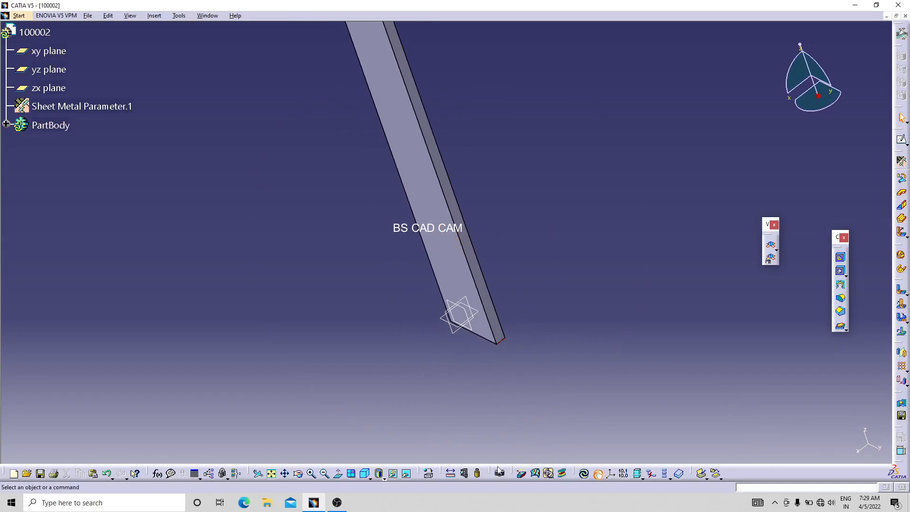
{"action": "left_click", "coordinate": [451, 473]}
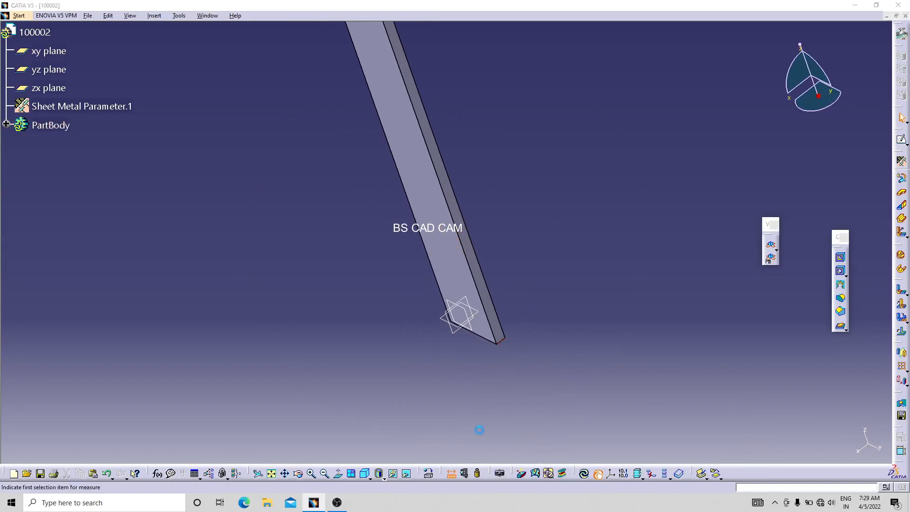
{"action": "left_click", "coordinate": [503, 343]}
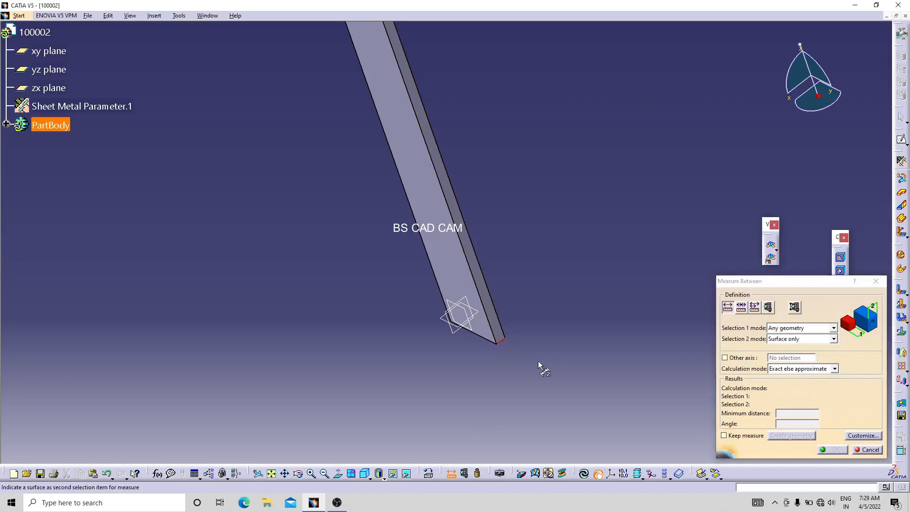
{"action": "left_click", "coordinate": [451, 263]}
{"action": "middle_click_drag", "start_coordinate": [514, 303], "coordinate": [536, 305]}
{"action": "key", "text": "Escape"}
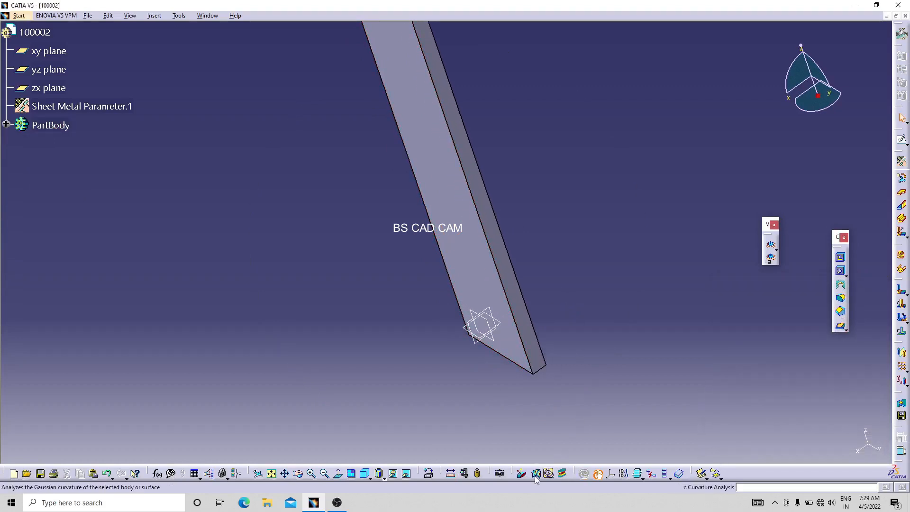
Measure the strip's thickness between its two broad faces and close the measurement without keeping it
{"action": "left_click", "coordinate": [450, 476]}
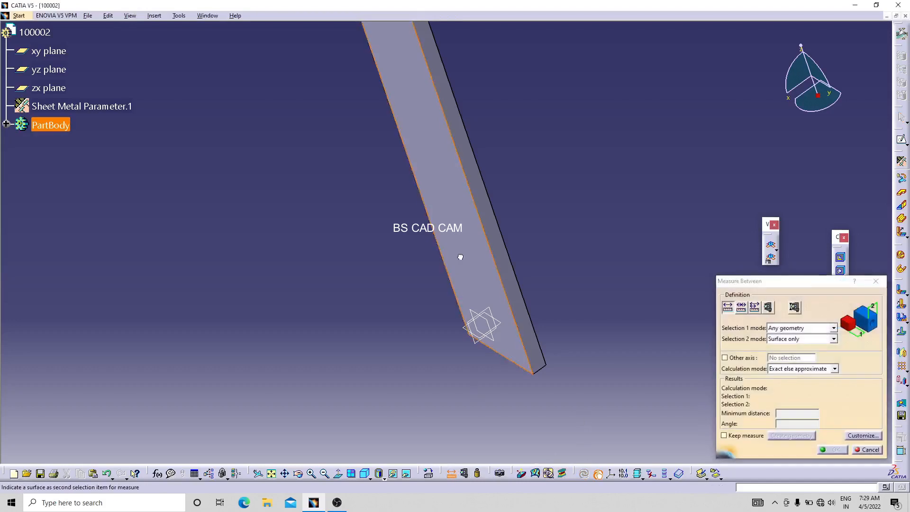
{"action": "middle_click_drag", "start_coordinate": [540, 255], "coordinate": [458, 312]}
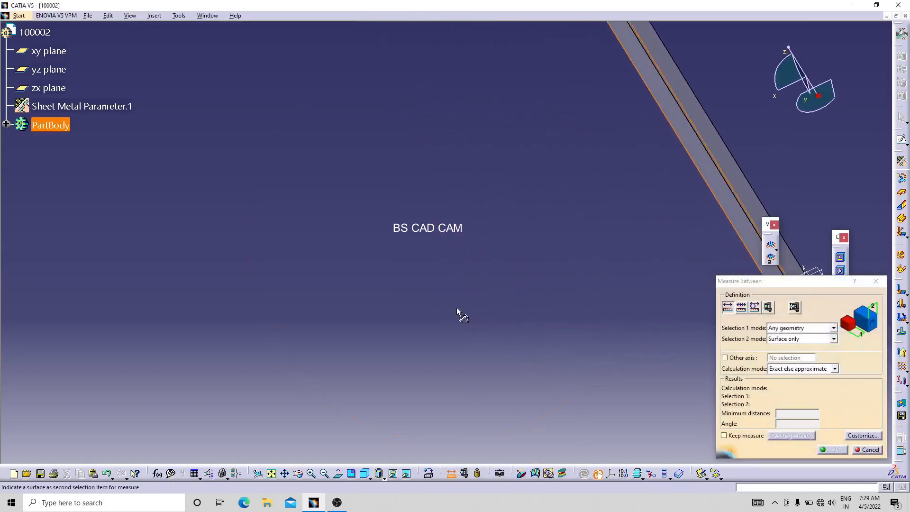
{"action": "left_click", "coordinate": [710, 132]}
{"action": "middle_click_drag", "start_coordinate": [626, 282], "coordinate": [336, 266]}
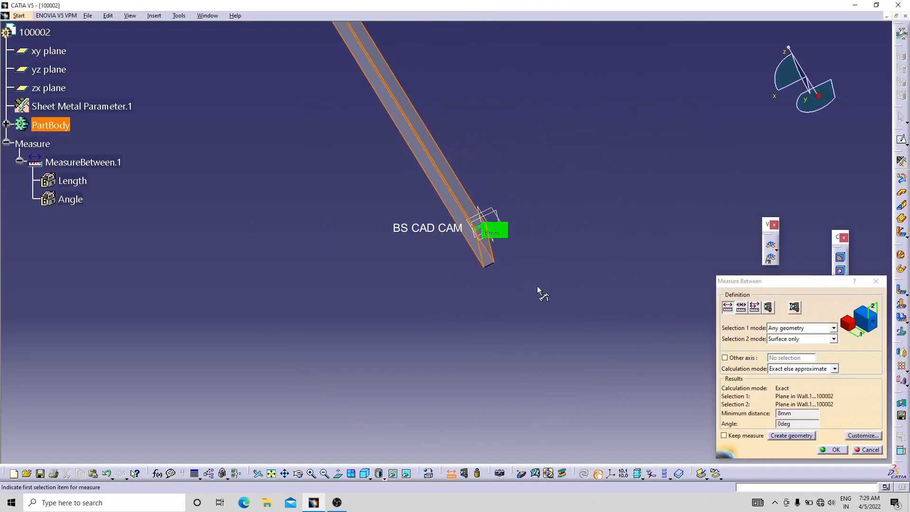
{"action": "left_click", "coordinate": [827, 448]}
Save the flat strip part as 100002 in the sheet folder
{"action": "left_click", "coordinate": [362, 475]}
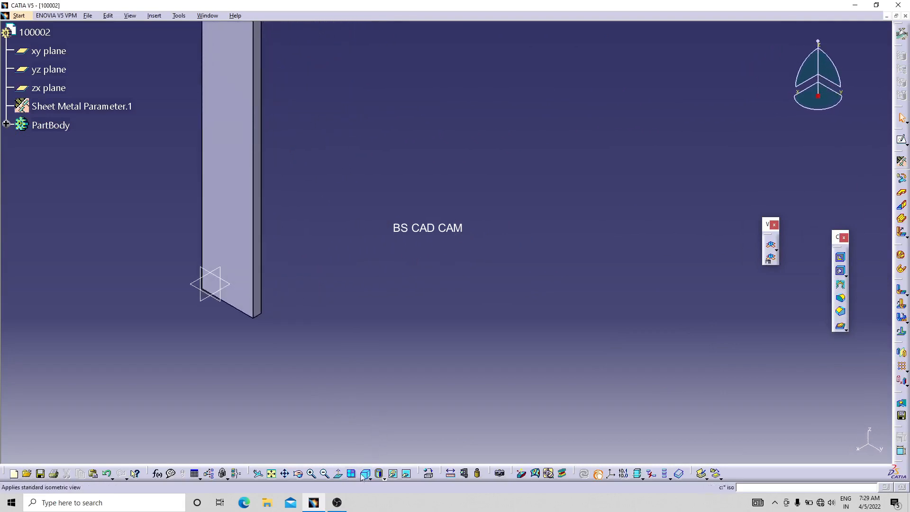
{"action": "left_click", "coordinate": [338, 473]}
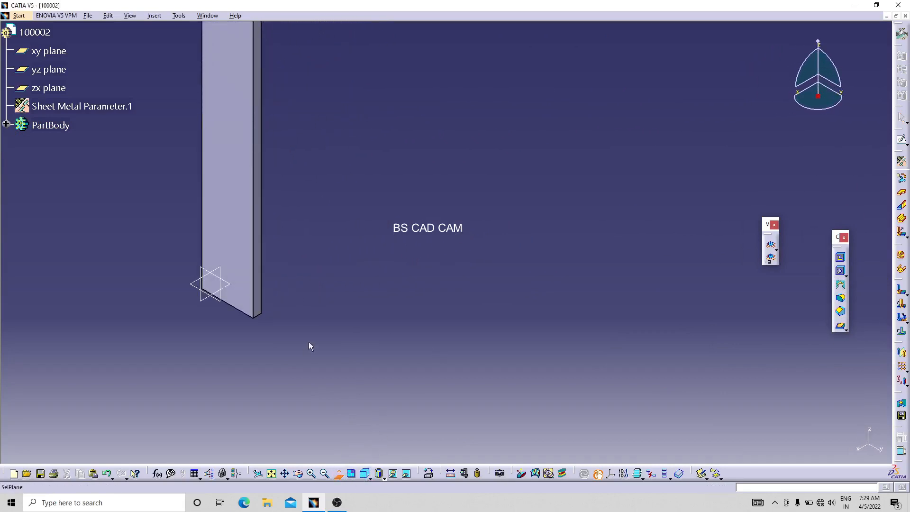
{"action": "left_click", "coordinate": [339, 473]}
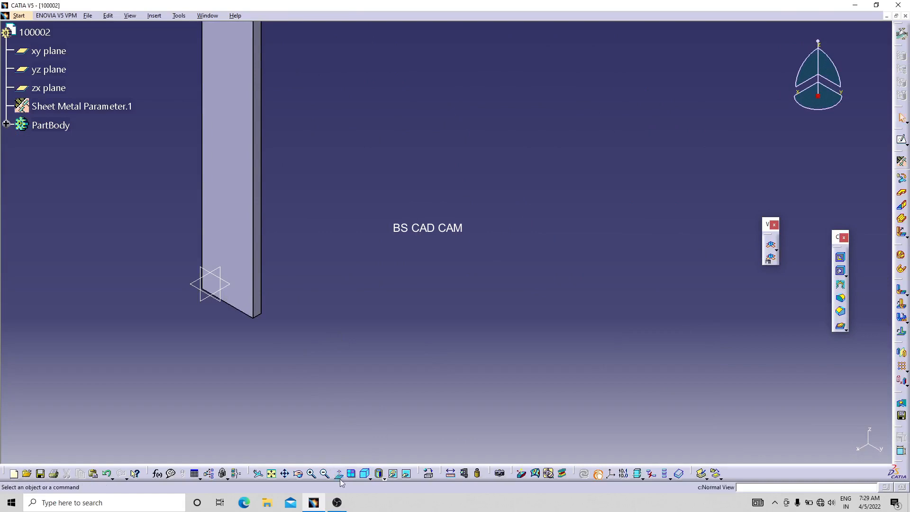
{"action": "left_click", "coordinate": [369, 478]}
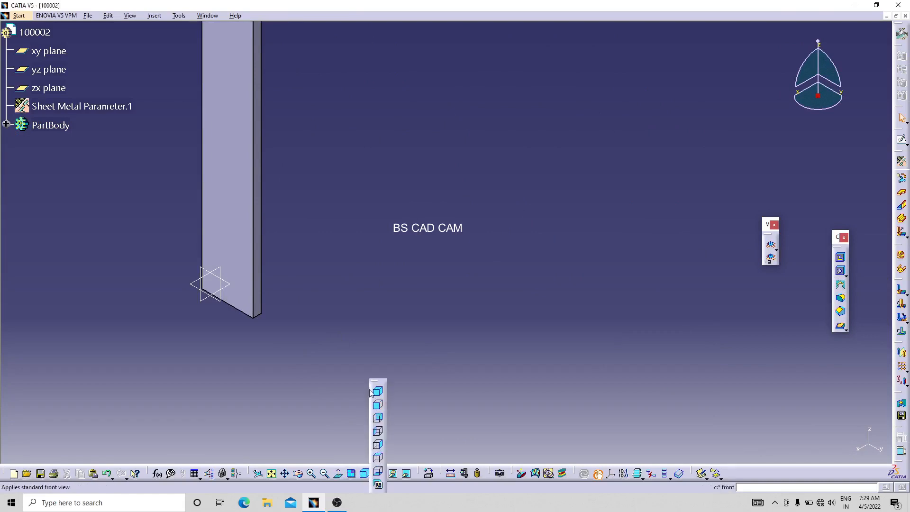
{"action": "middle_click_drag", "start_coordinate": [458, 263], "coordinate": [491, 370]}
{"action": "scroll", "coordinate": [492, 370], "scroll_direction": "down", "scroll_amount": 1}
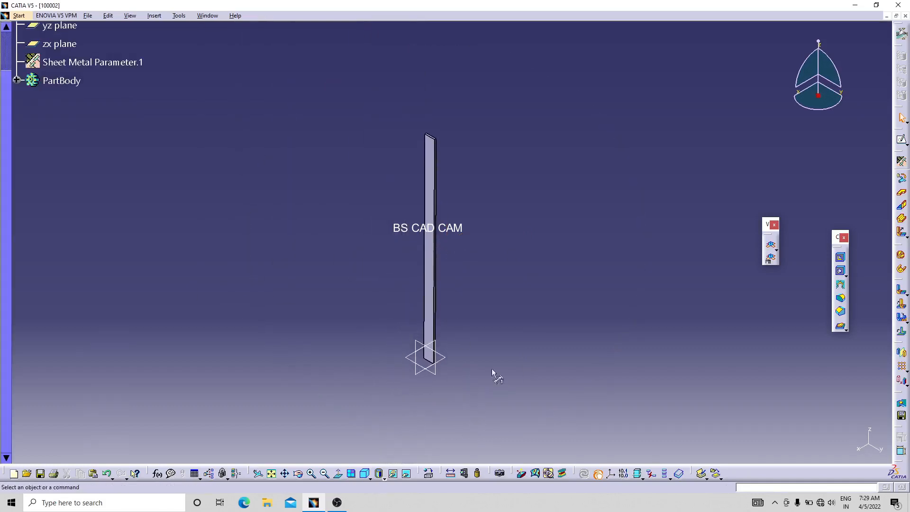
{"action": "key", "text": "ctrl+s"}
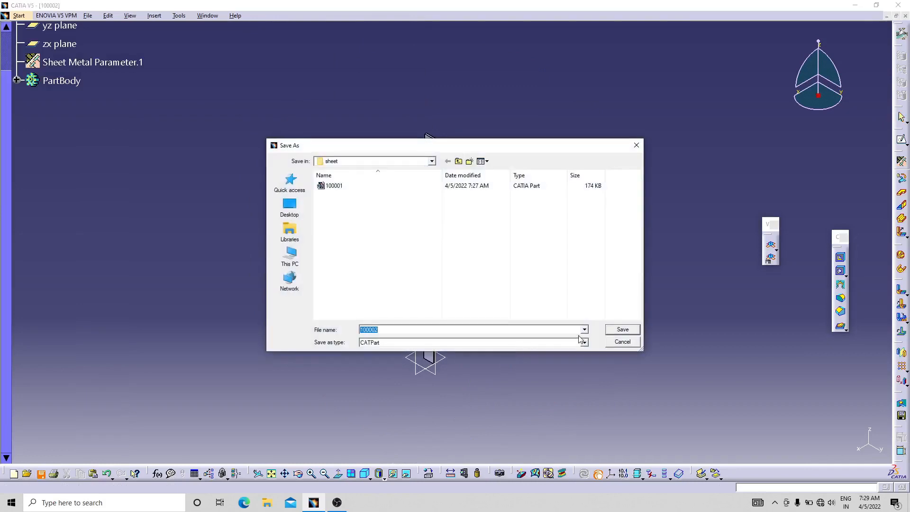
{"action": "left_click", "coordinate": [623, 330]}
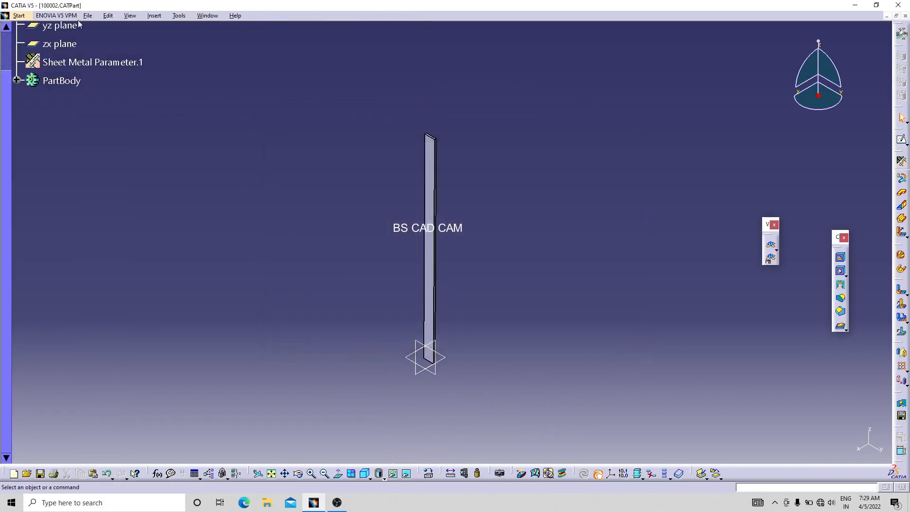
Create a new part named 100003 with hybrid design enabled
{"action": "left_click", "coordinate": [87, 16]}
{"action": "left_click", "coordinate": [99, 26]}
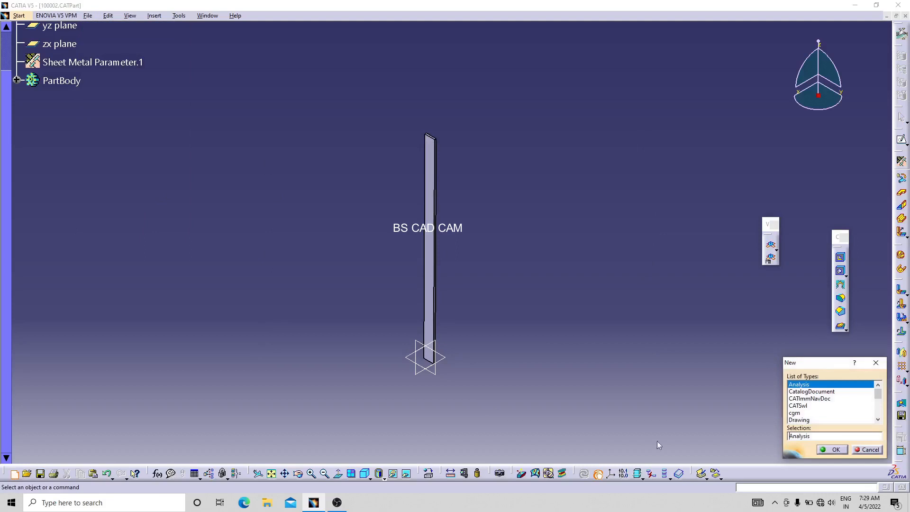
{"action": "type", "text": "Part"}
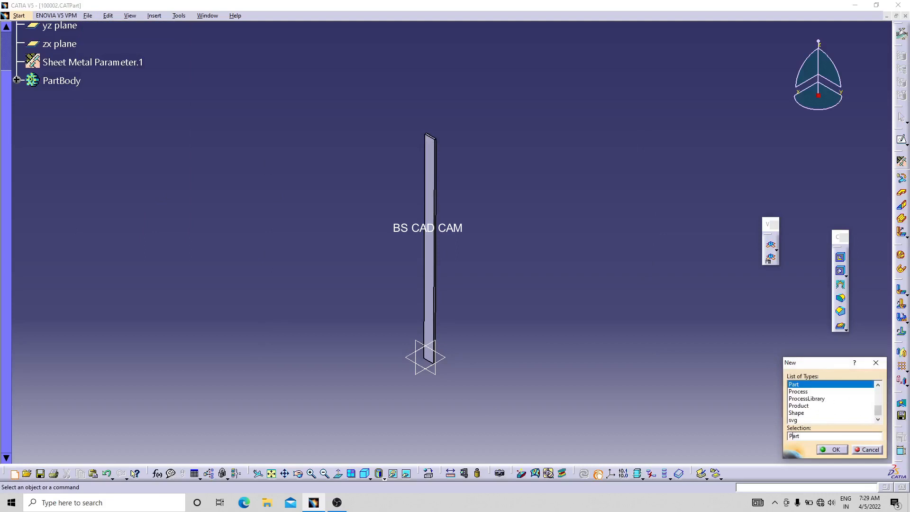
{"action": "left_click", "coordinate": [832, 450]}
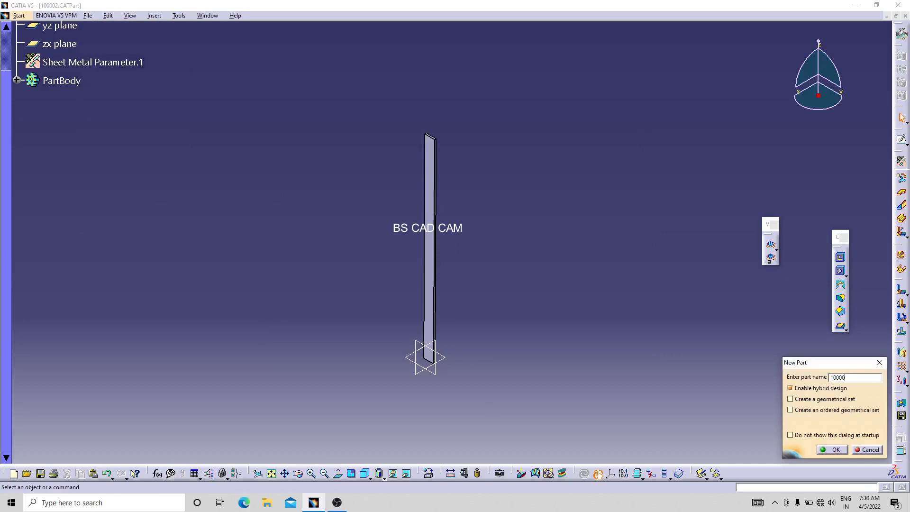
{"action": "key", "text": "Return"}
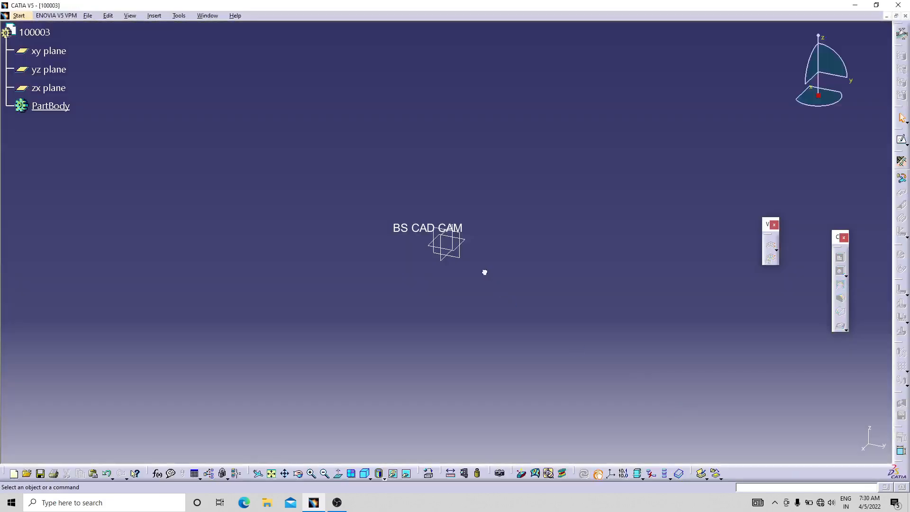
Create another new part named 10003 with hybrid design enabled
{"action": "left_click", "coordinate": [86, 16]}
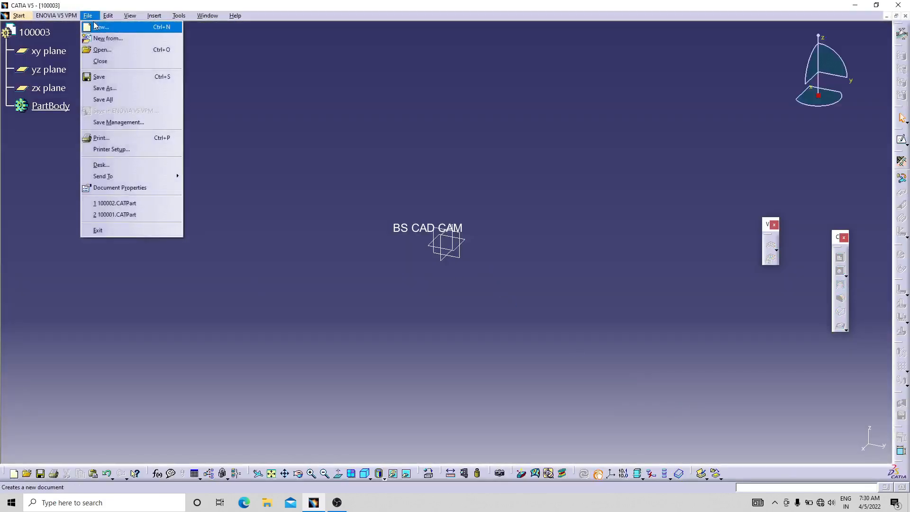
{"action": "left_click", "coordinate": [96, 28]}
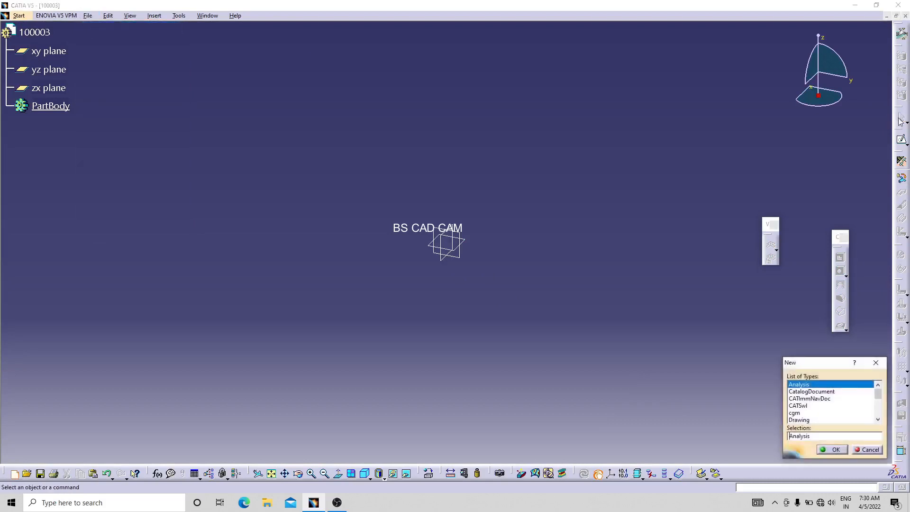
{"action": "scroll", "coordinate": [813, 404], "scroll_direction": "down", "scroll_amount": 1}
{"action": "type", "text": "Part"}
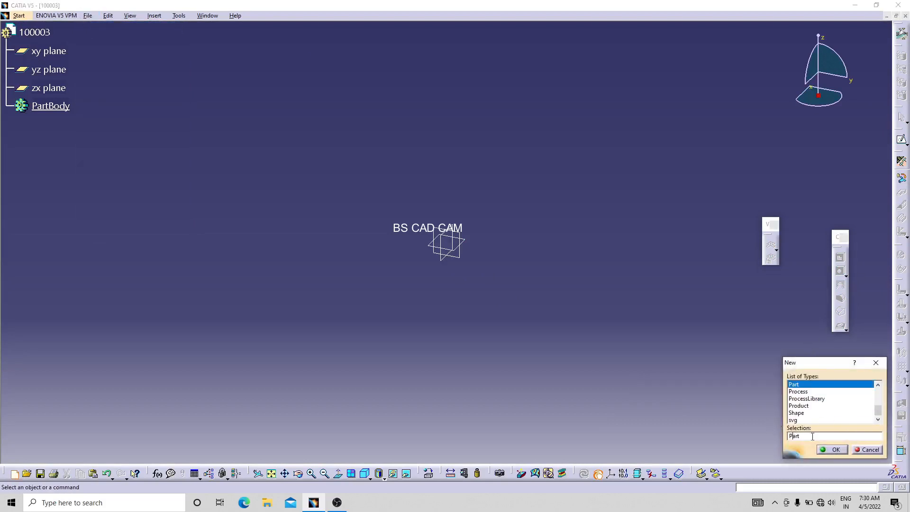
{"action": "left_click", "coordinate": [834, 450]}
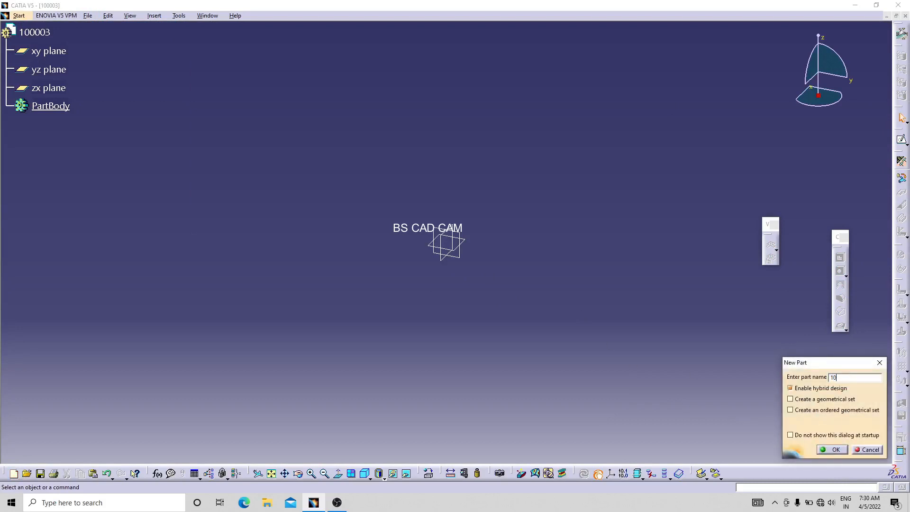
{"action": "type", "text": "10003"}
{"action": "key", "text": "Return"}
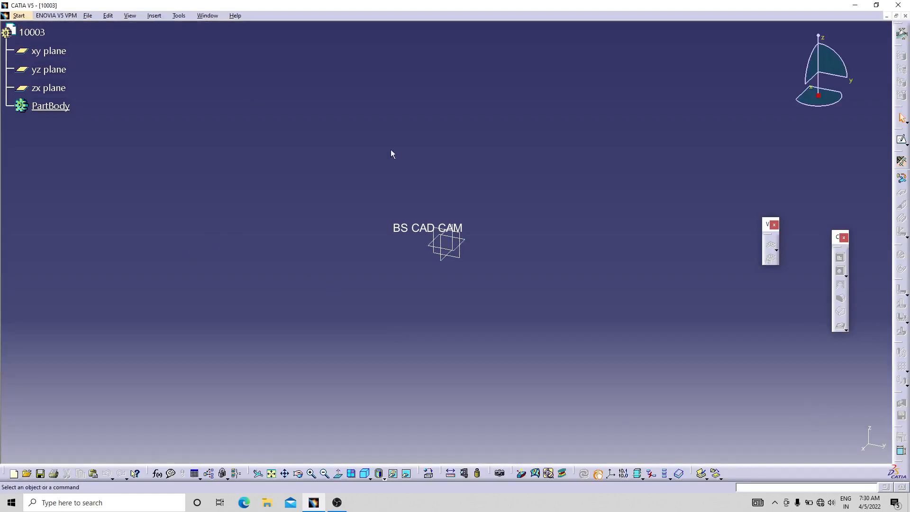
Sketch an open five-segment hat profile on the xy plane, end flanges on the V axis and long web at H about 16 mm
{"action": "left_click", "coordinate": [464, 241]}
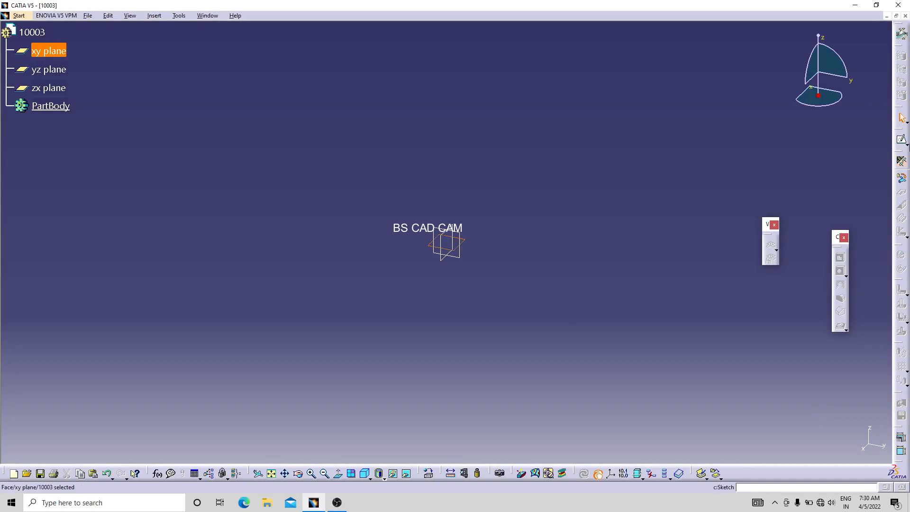
{"action": "left_click", "coordinate": [903, 141]}
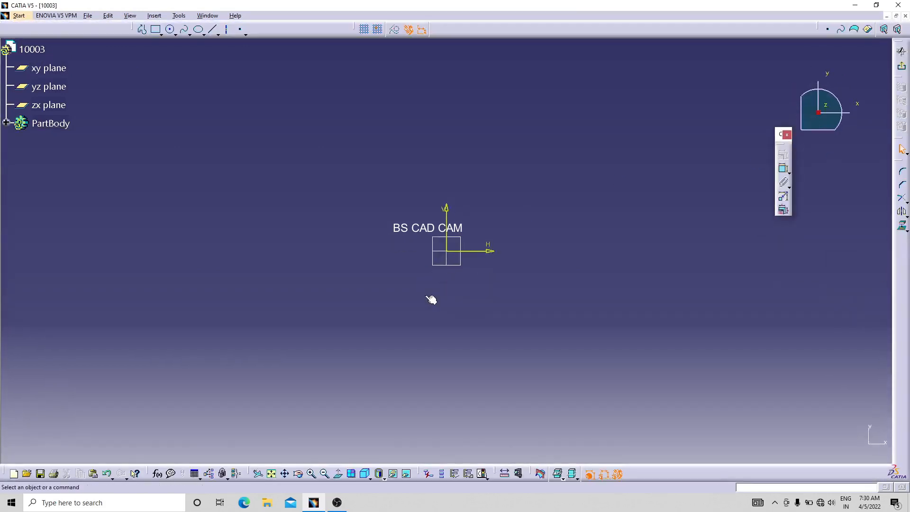
{"action": "left_click", "coordinate": [142, 29]}
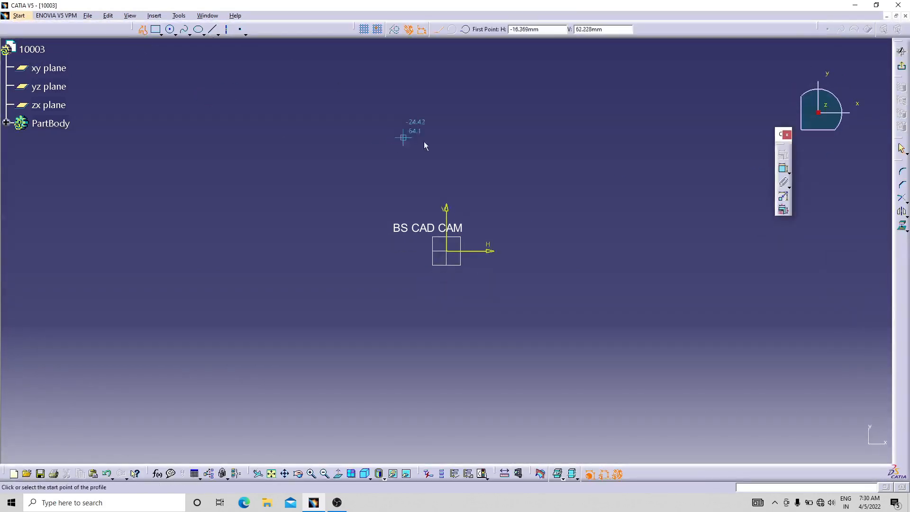
{"action": "left_click", "coordinate": [450, 134]}
{"action": "left_click", "coordinate": [447, 165]}
{"action": "left_click", "coordinate": [476, 165]}
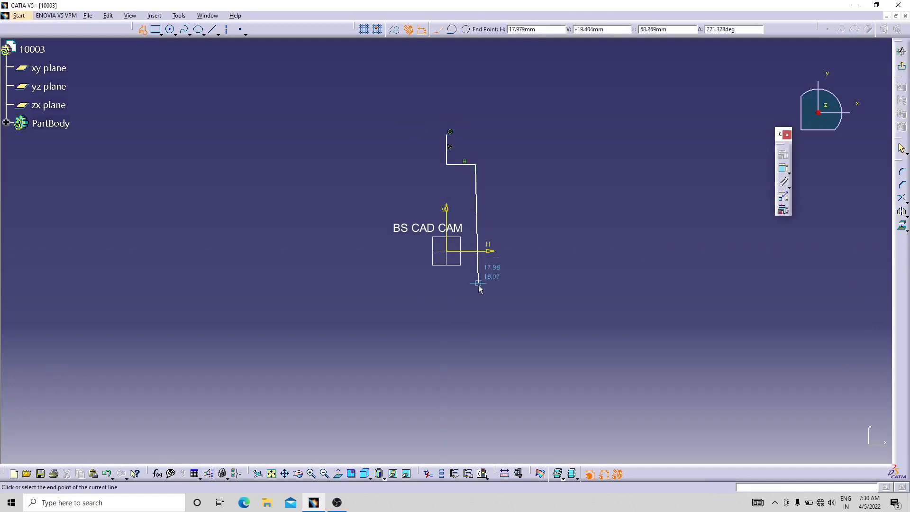
{"action": "left_click", "coordinate": [475, 358]}
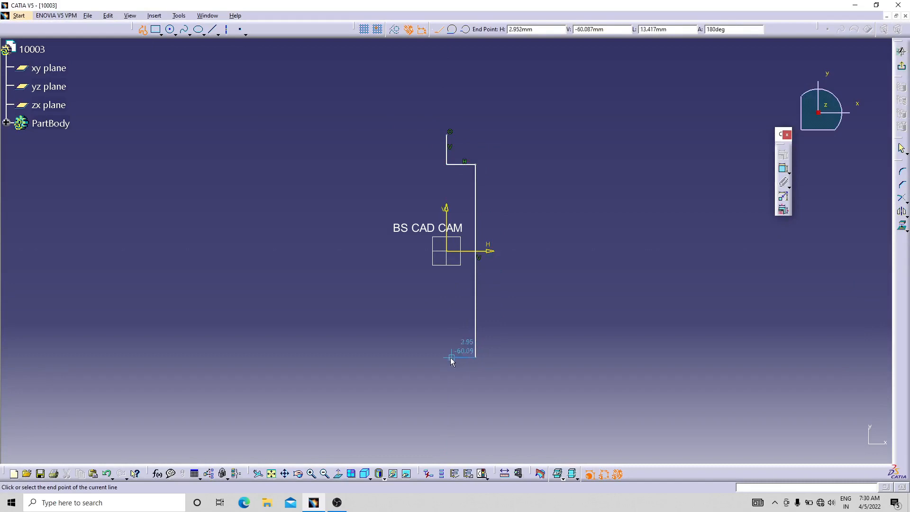
{"action": "left_click", "coordinate": [447, 358]}
{"action": "left_click", "coordinate": [447, 384]}
{"action": "key", "text": "Escape"}
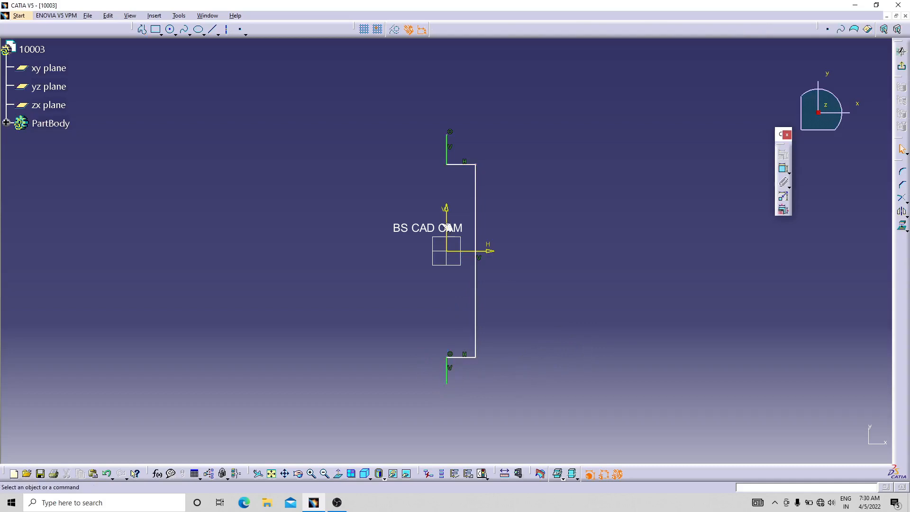
Draw a construction line from the origin to the midpoint of the profile's long vertical segment
{"action": "left_click", "coordinate": [213, 29]}
{"action": "left_click", "coordinate": [219, 34]}
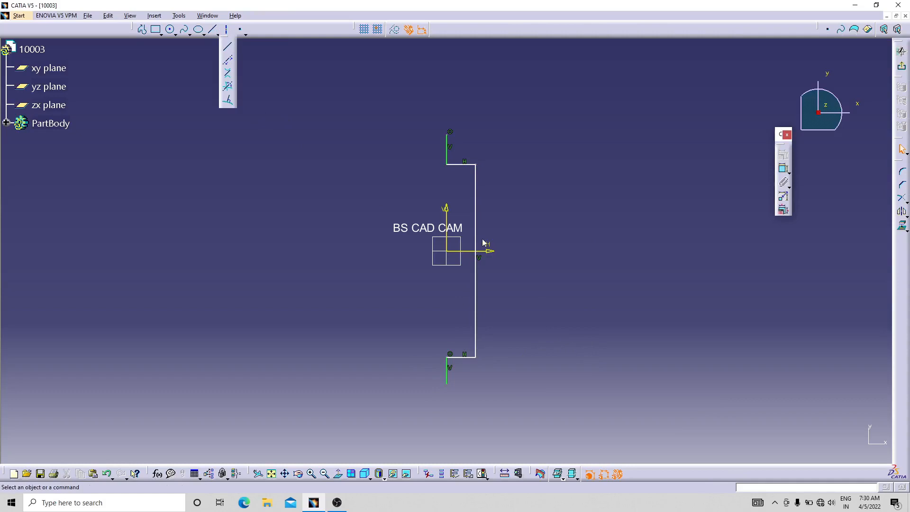
{"action": "left_click", "coordinate": [464, 261]}
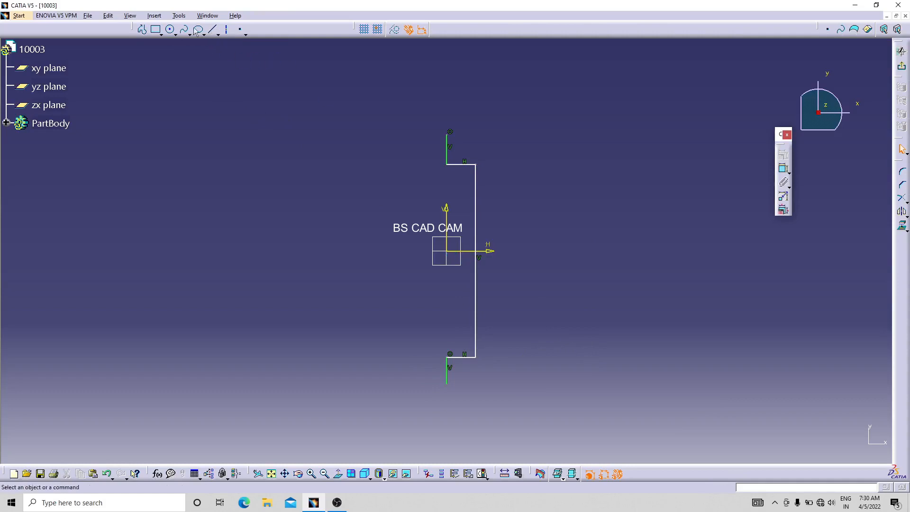
{"action": "left_click", "coordinate": [218, 34]}
{"action": "left_click", "coordinate": [218, 34]}
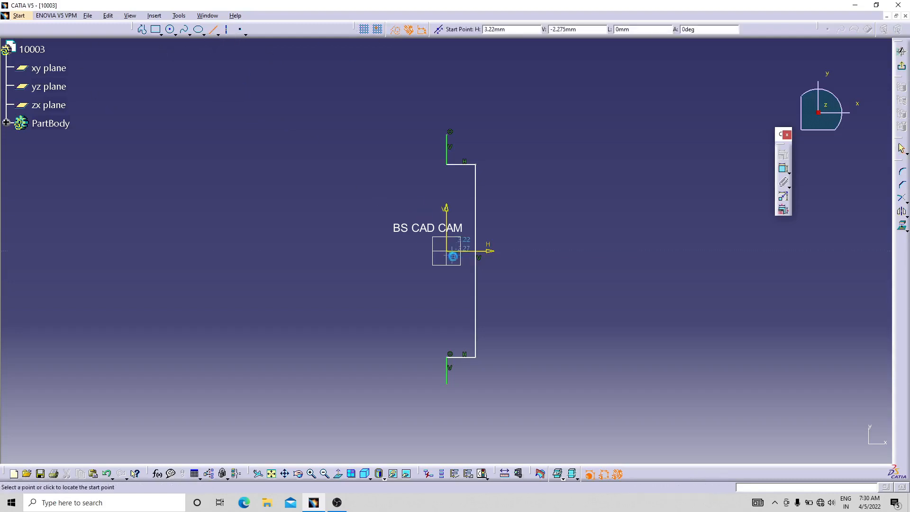
{"action": "left_click", "coordinate": [446, 253]}
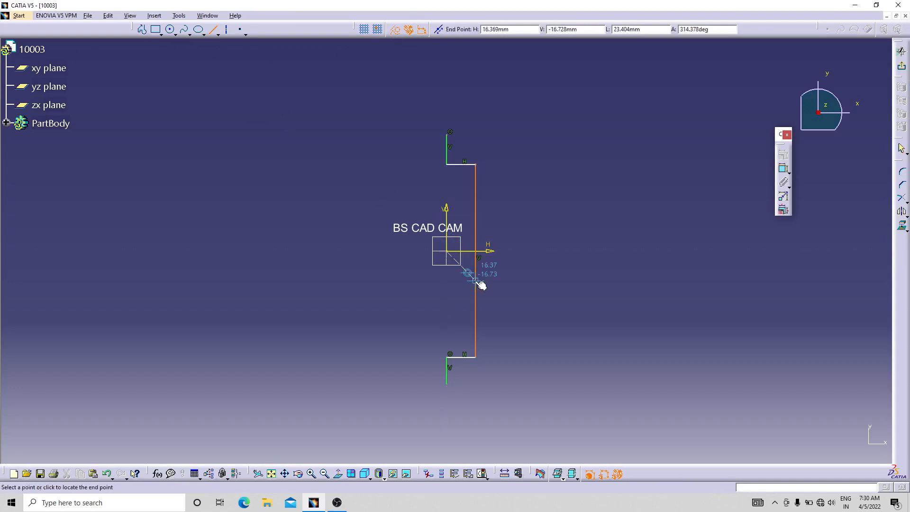
{"action": "left_click", "coordinate": [476, 259]}
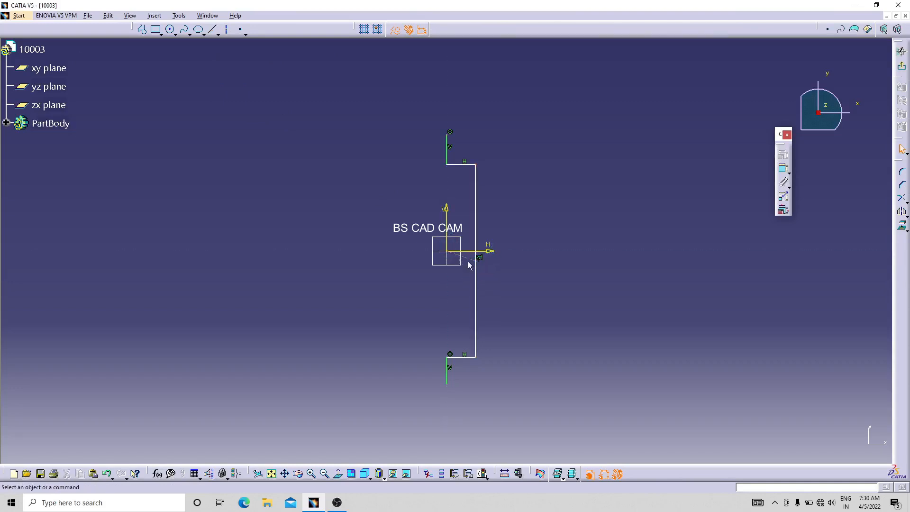
Constrain the construction line from the origin to be horizontal
{"action": "right_click", "coordinate": [472, 259]}
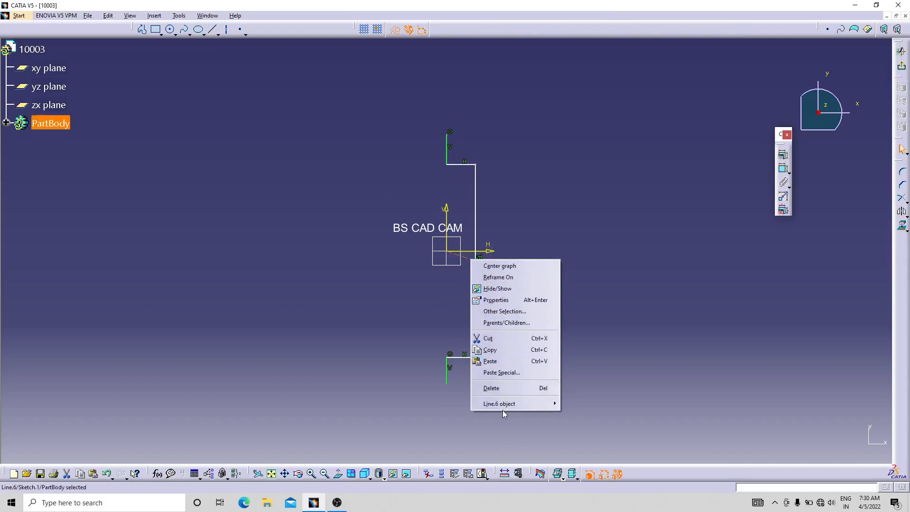
{"action": "mouse_move", "coordinate": [511, 405]}
{"action": "left_click", "coordinate": [584, 430]}
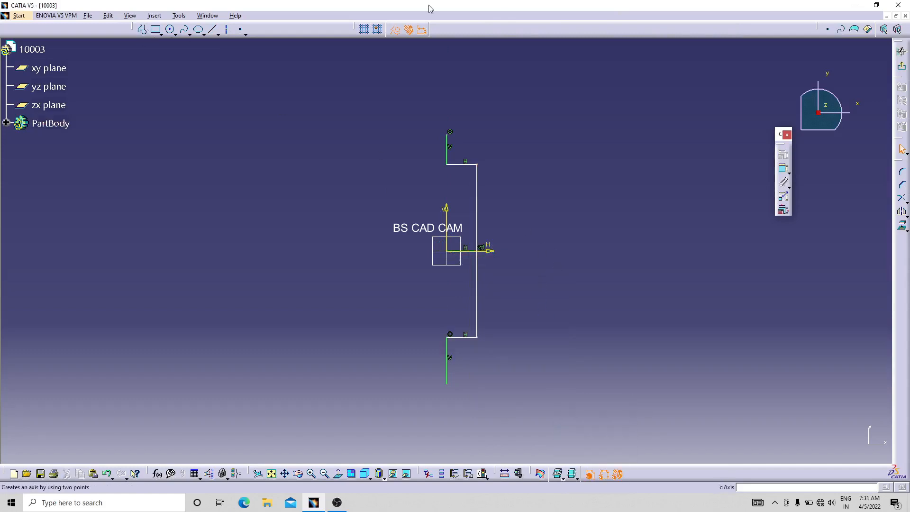
Dimension the hat profile's long vertical web and set its length to 100 mm
{"action": "left_click", "coordinate": [783, 169]}
{"action": "left_click", "coordinate": [476, 195]}
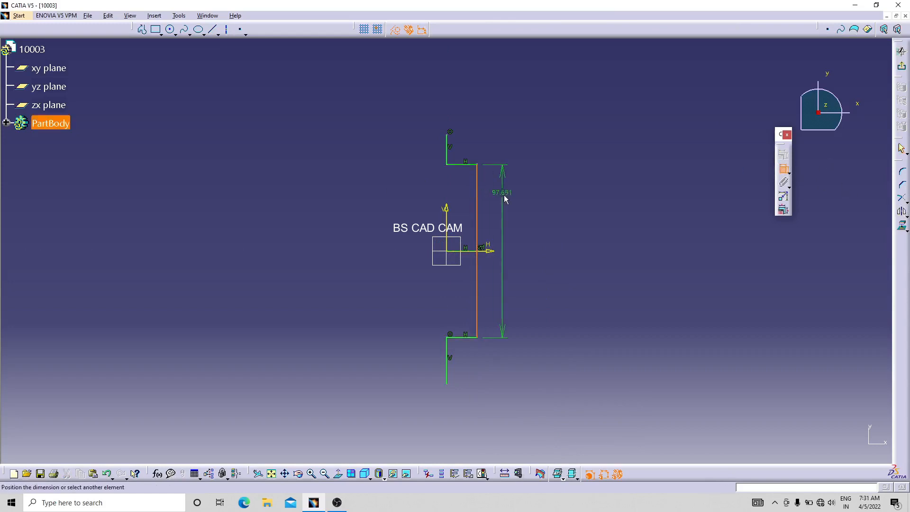
{"action": "left_click", "coordinate": [512, 199]}
{"action": "double_click", "coordinate": [503, 194]}
{"action": "type", "text": "100"}
{"action": "key", "text": "Return"}
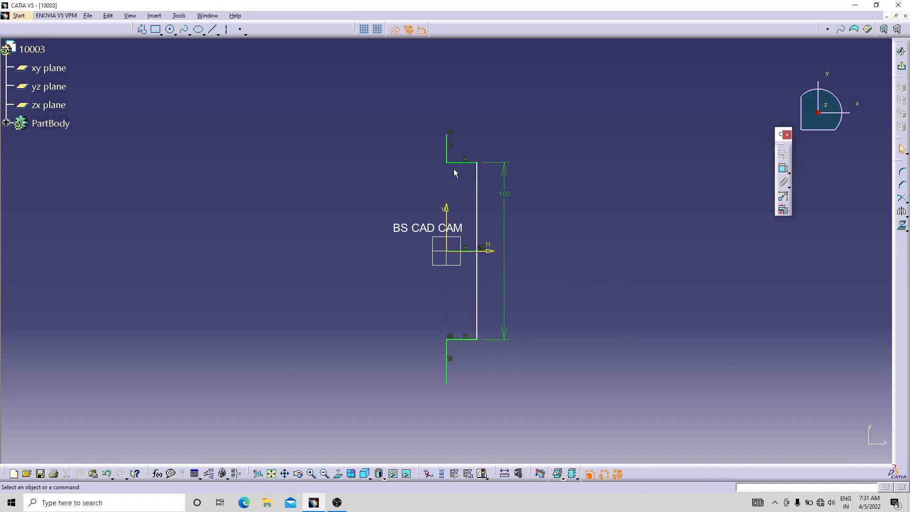
Dimension the upper horizontal segment of the hat profile and set its length to 30 mm
{"action": "left_click", "coordinate": [462, 164]}
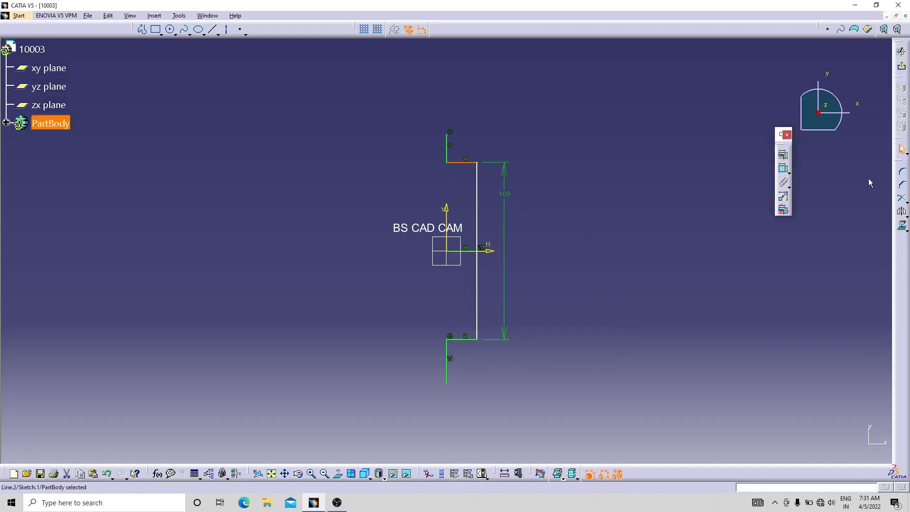
{"action": "left_click", "coordinate": [783, 168]}
{"action": "left_click", "coordinate": [601, 100]}
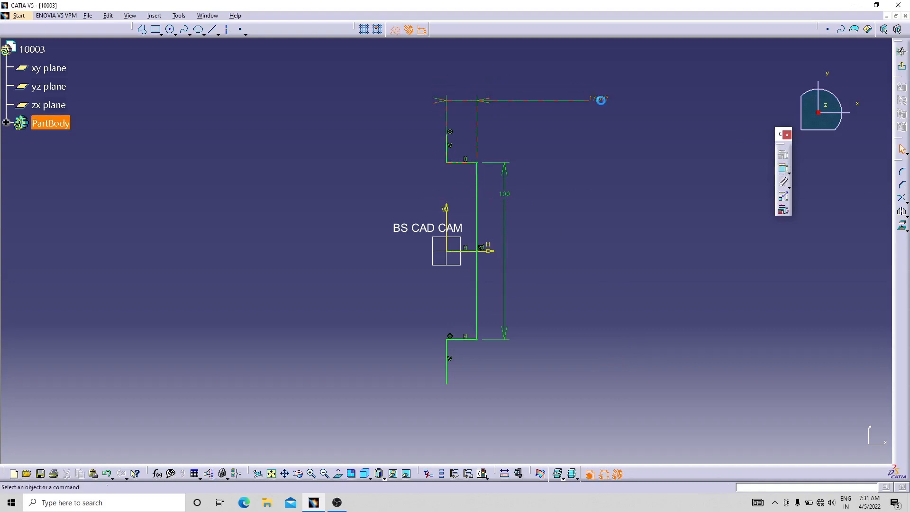
{"action": "double_click", "coordinate": [601, 99]}
{"action": "type", "text": "30"}
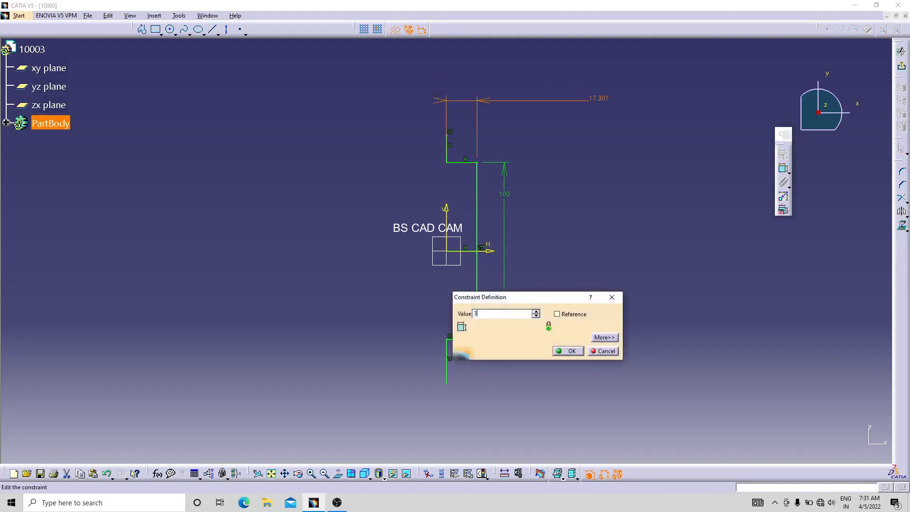
{"action": "key", "text": "Return"}
{"action": "left_click", "coordinate": [650, 251]}
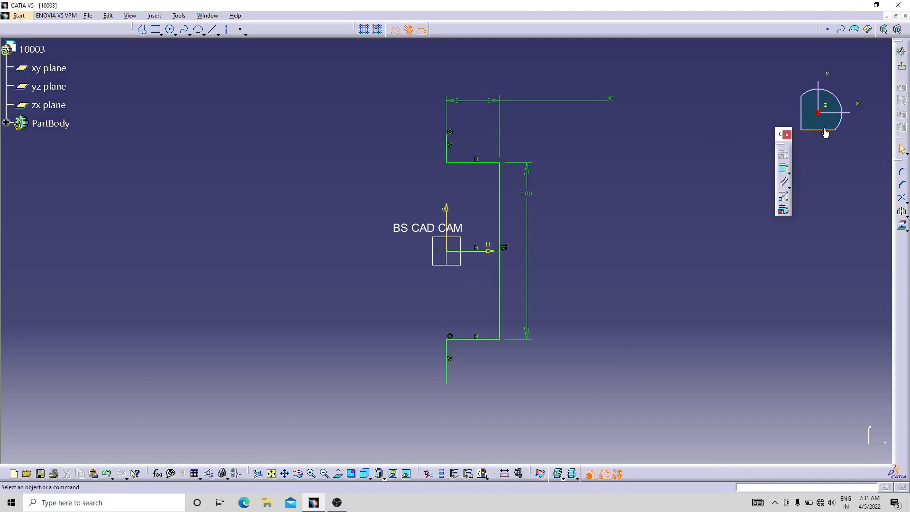
Dimension the upper vertical end flange of the profile and set its length to 20 mm
{"action": "left_click", "coordinate": [784, 169]}
{"action": "left_click", "coordinate": [447, 149]}
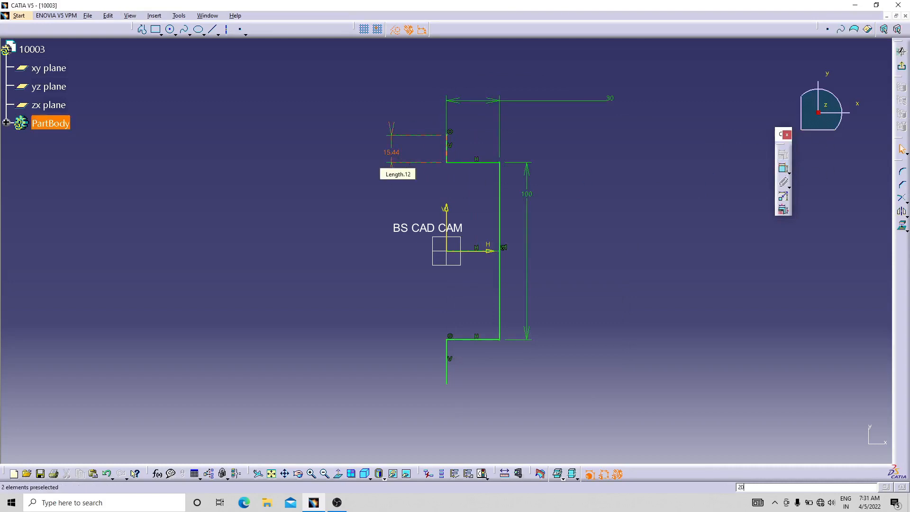
{"action": "key", "text": "Return"}
{"action": "left_click", "coordinate": [469, 272]}
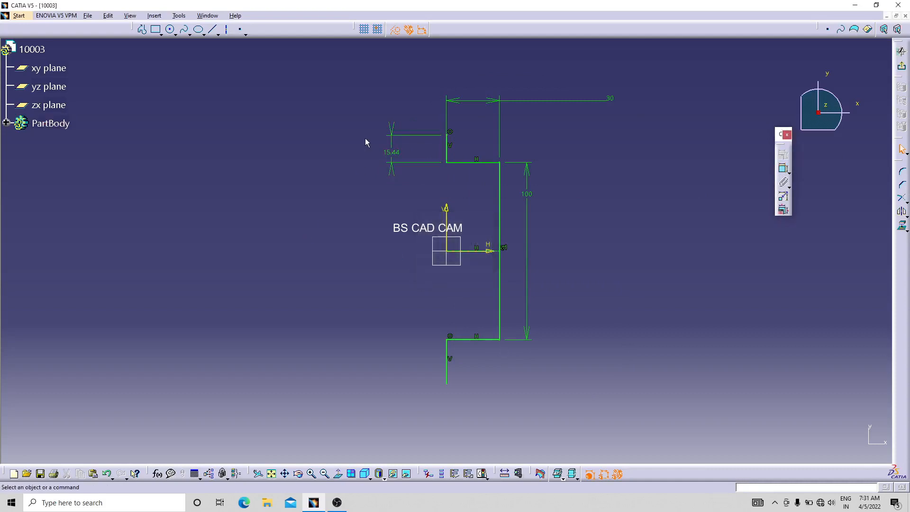
{"action": "double_click", "coordinate": [390, 156]}
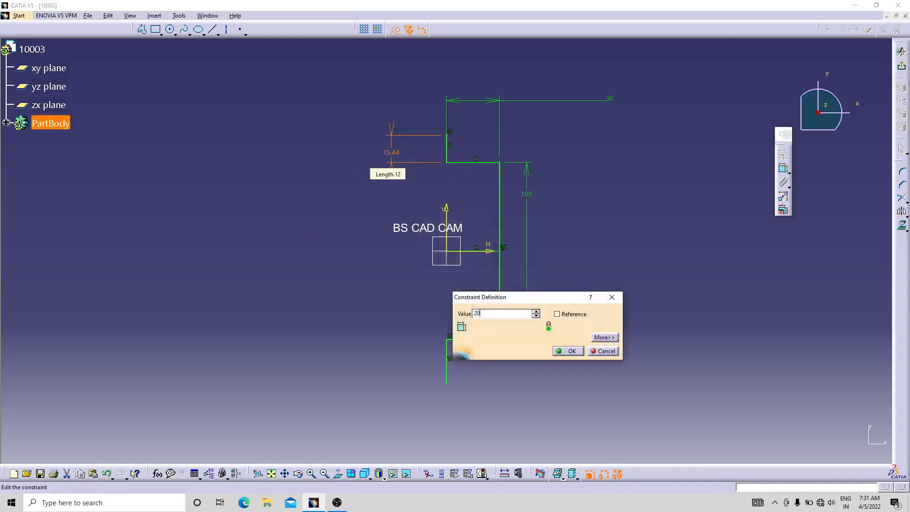
{"action": "type", "text": "20"}
{"action": "key", "text": "Return"}
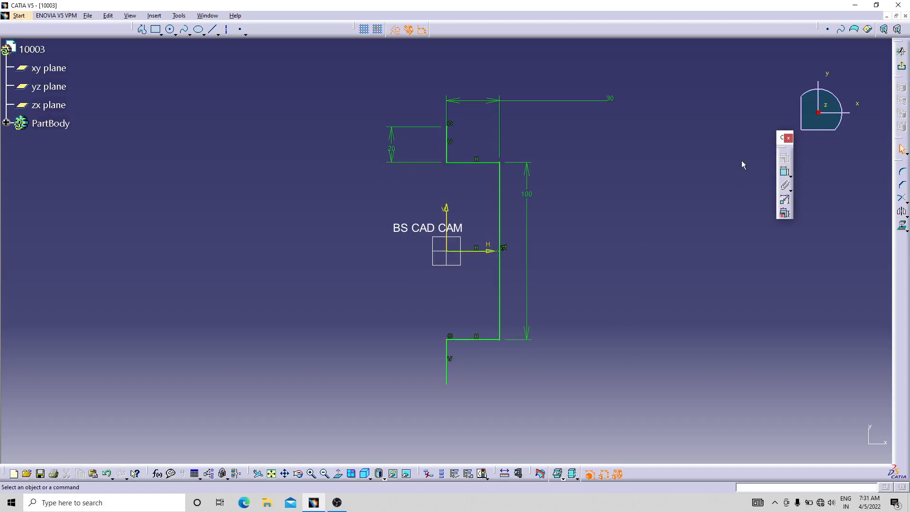
Dimension the lower vertical end flange, set its length to 20 mm, and exit the sketch
{"action": "left_click", "coordinate": [447, 353]}
{"action": "double_click", "coordinate": [399, 355]}
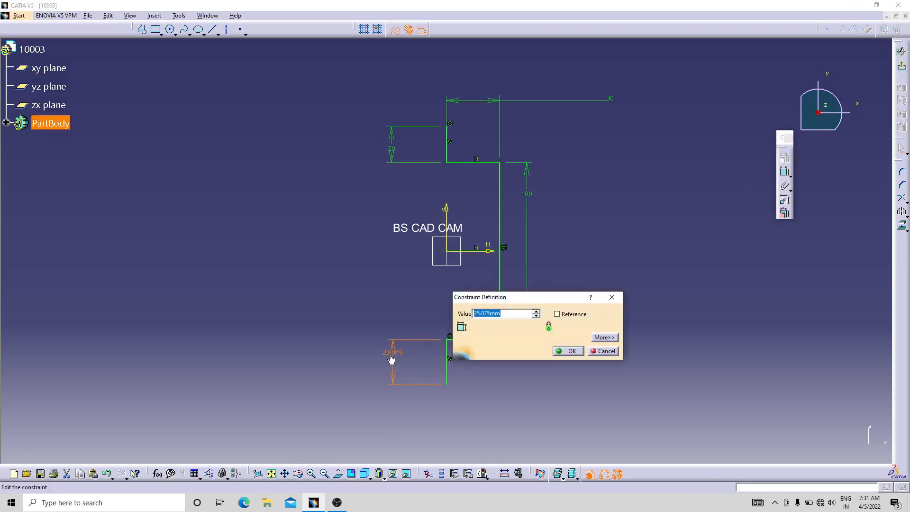
{"action": "type", "text": "25"}
{"action": "key", "text": "Return"}
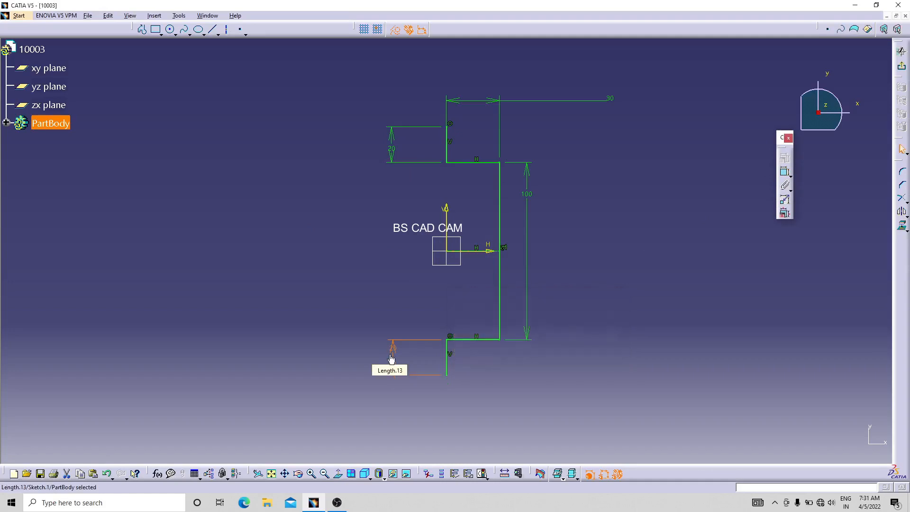
{"action": "left_click", "coordinate": [901, 51]}
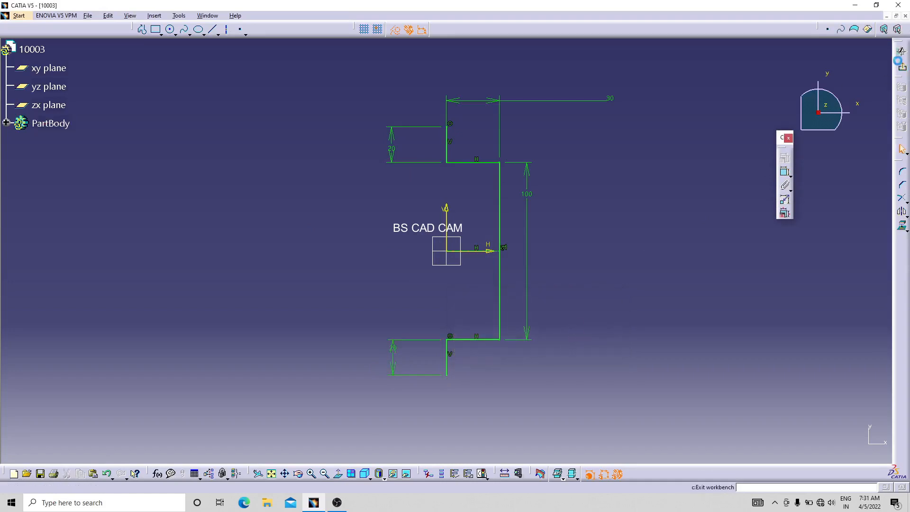
{"action": "left_click", "coordinate": [653, 121]}
Define the sheet metal parameters of part 10003 with a thickness of 2 mm
{"action": "middle_click_drag", "start_coordinate": [687, 195], "coordinate": [686, 196]}
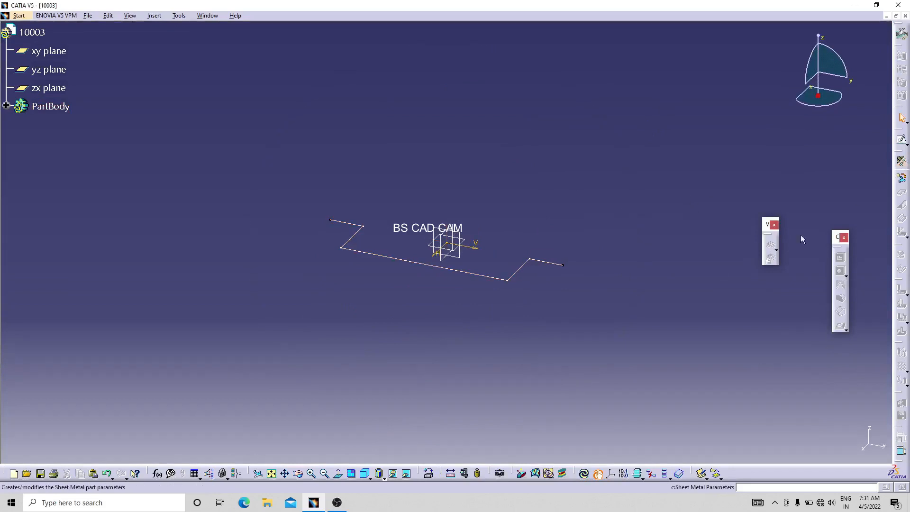
{"action": "left_click", "coordinate": [901, 162]}
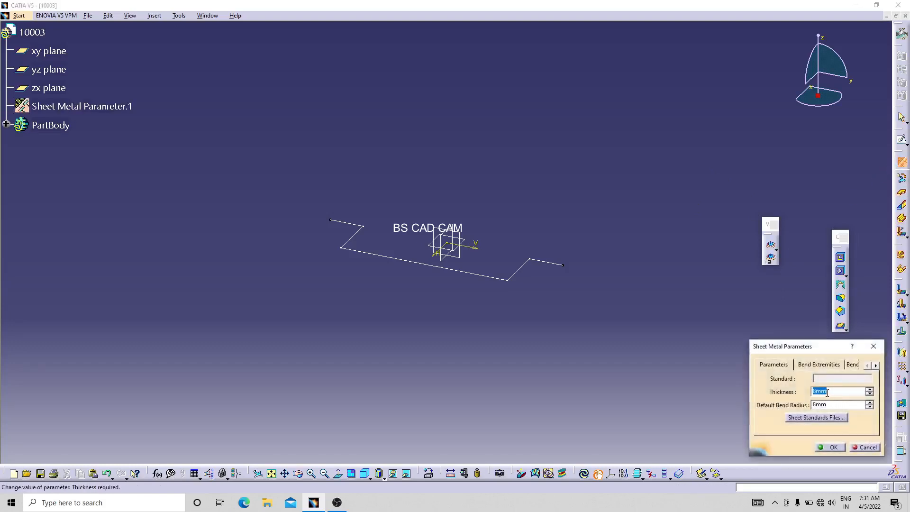
{"action": "type", "text": "2"}
{"action": "key", "text": "Tab"}
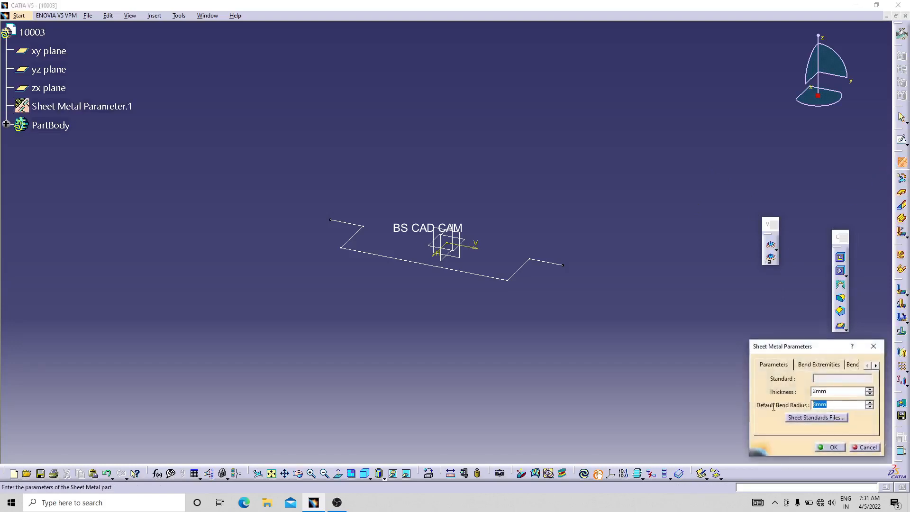
{"action": "key", "text": "Return"}
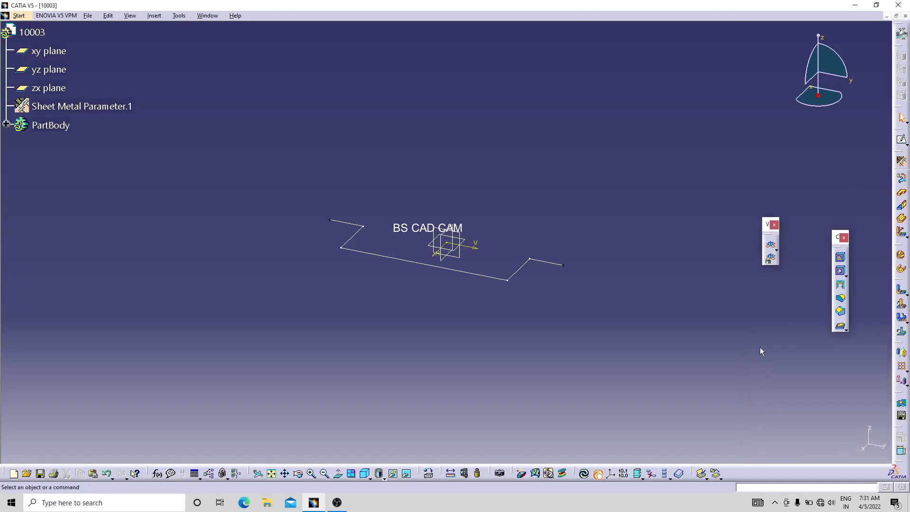
Extrude the hat profile sketch as sheet metal with both limit 1 and limit 2 at 500 mm
{"action": "left_click", "coordinate": [902, 222]}
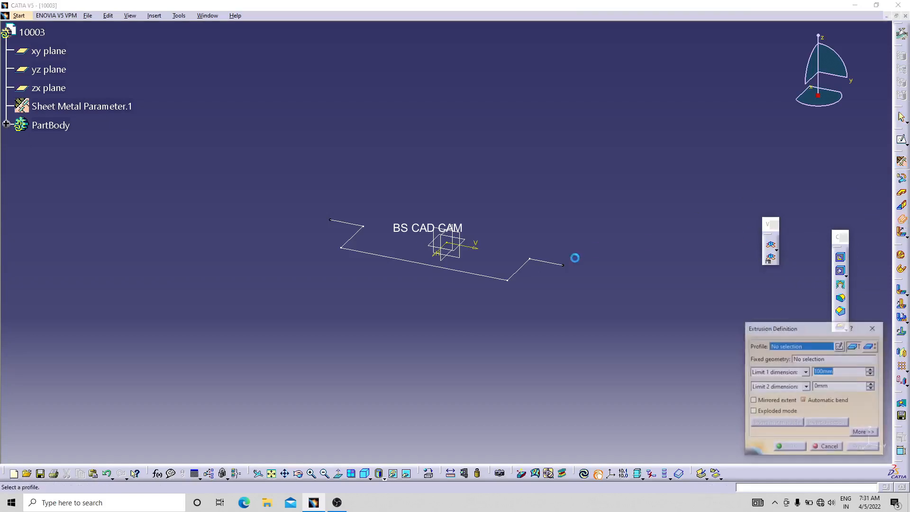
{"action": "left_click", "coordinate": [477, 274]}
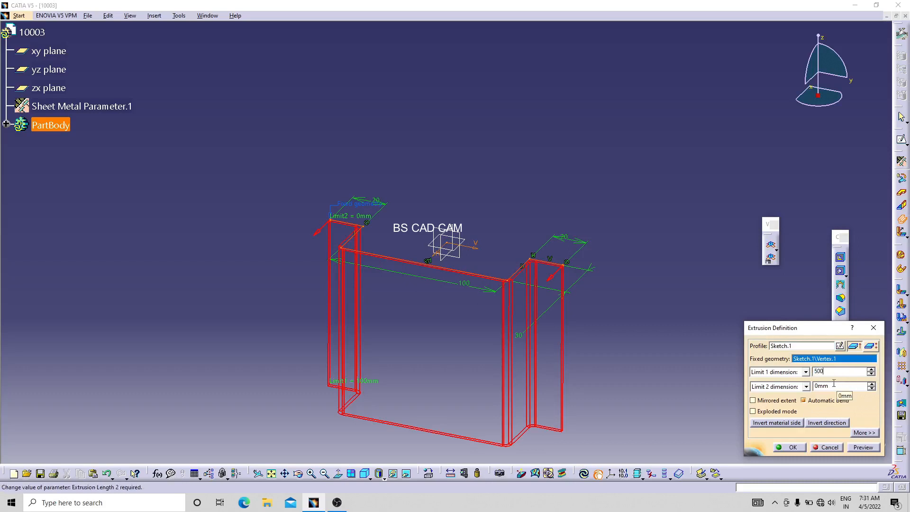
{"action": "left_click_drag", "start_coordinate": [833, 387], "coordinate": [810, 387]}
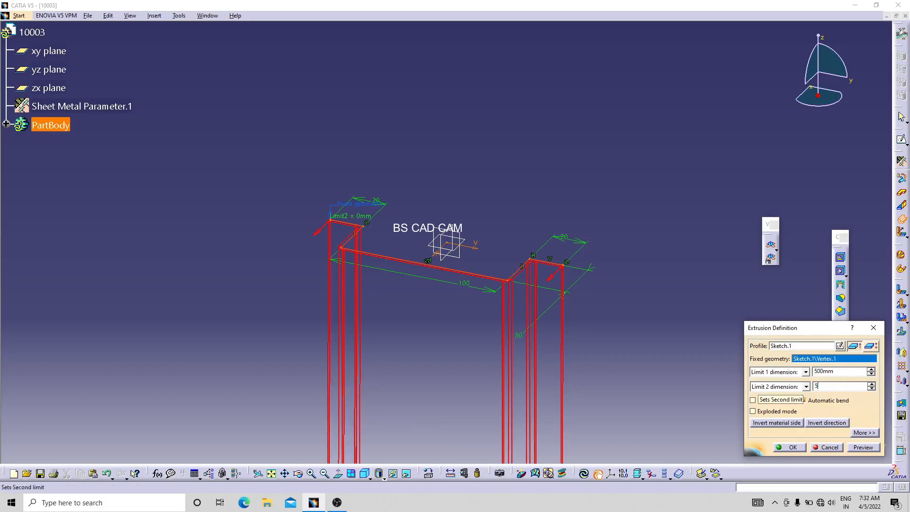
{"action": "left_click", "coordinate": [799, 448]}
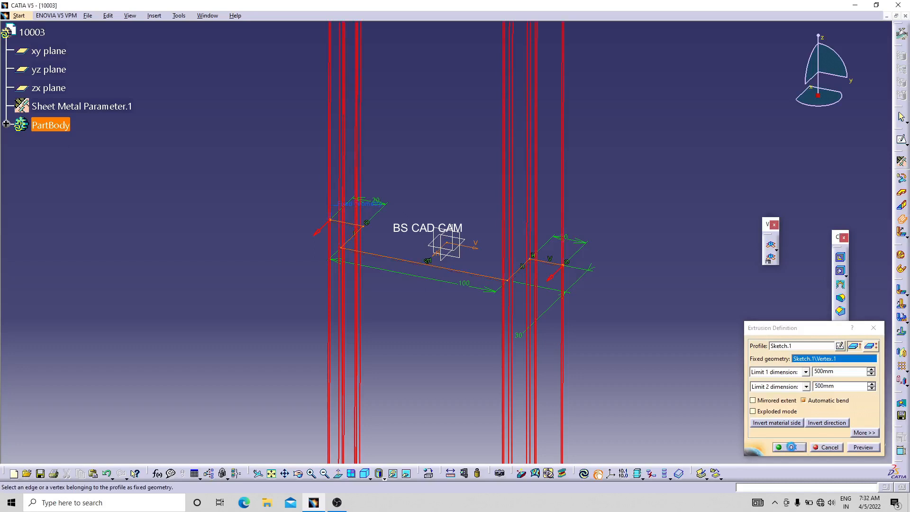
{"action": "middle_click_drag", "start_coordinate": [625, 246], "coordinate": [605, 365]}
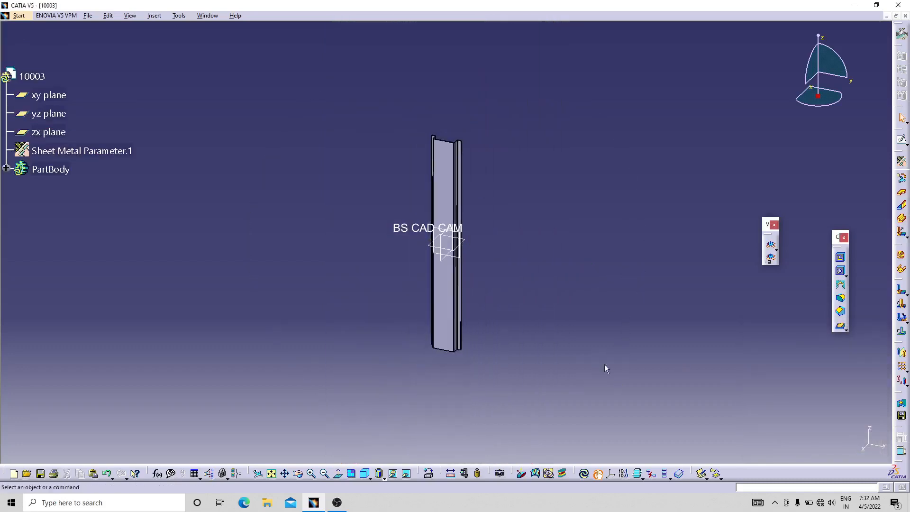
{"action": "middle_click_drag", "start_coordinate": [568, 321], "coordinate": [568, 309]}
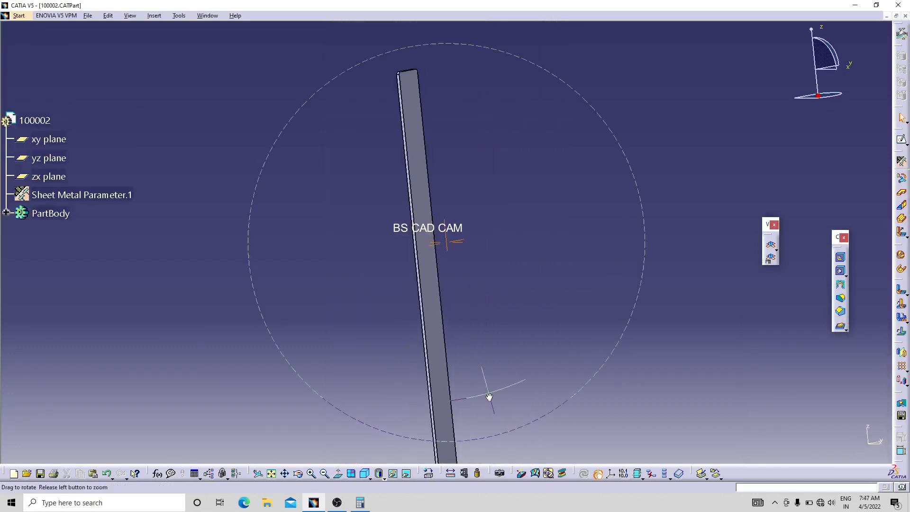
{"action": "middle_click_drag", "start_coordinate": [487, 390], "coordinate": [485, 363]}
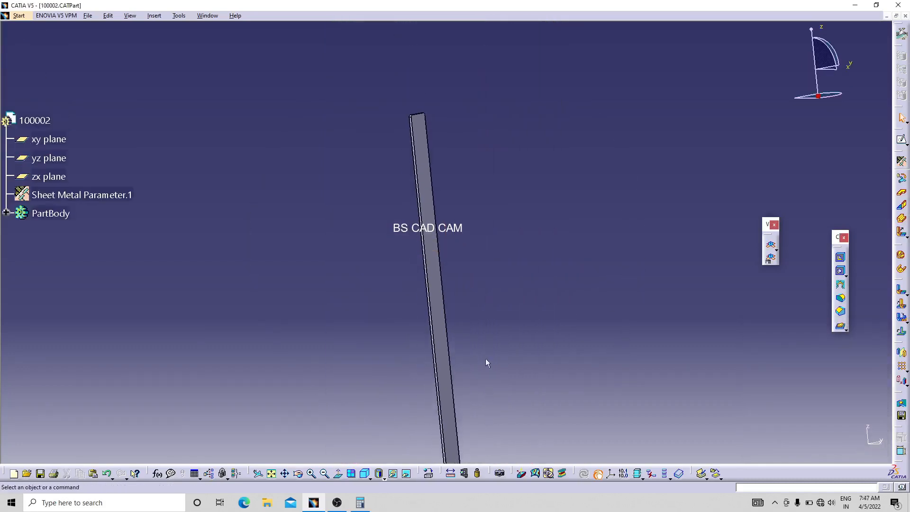
{"action": "left_click", "coordinate": [84, 17]}
{"action": "left_click", "coordinate": [106, 27]}
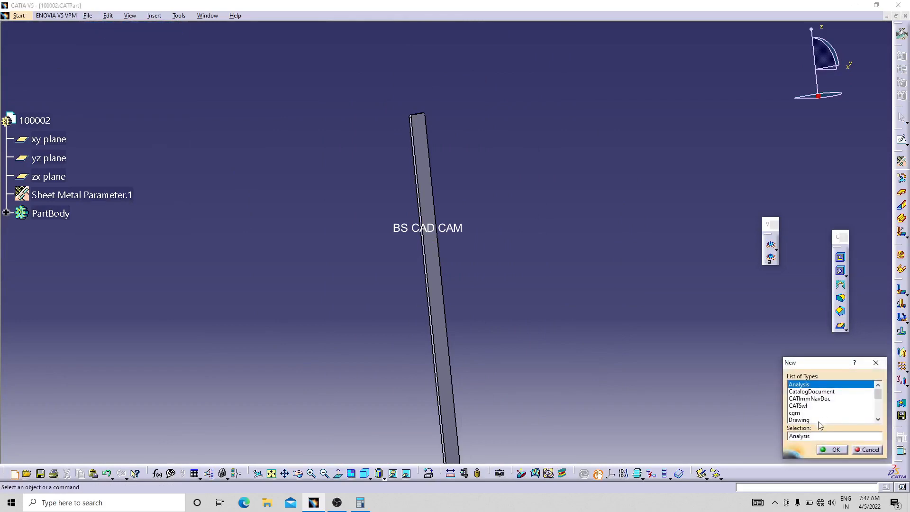
{"action": "left_click", "coordinate": [869, 450]}
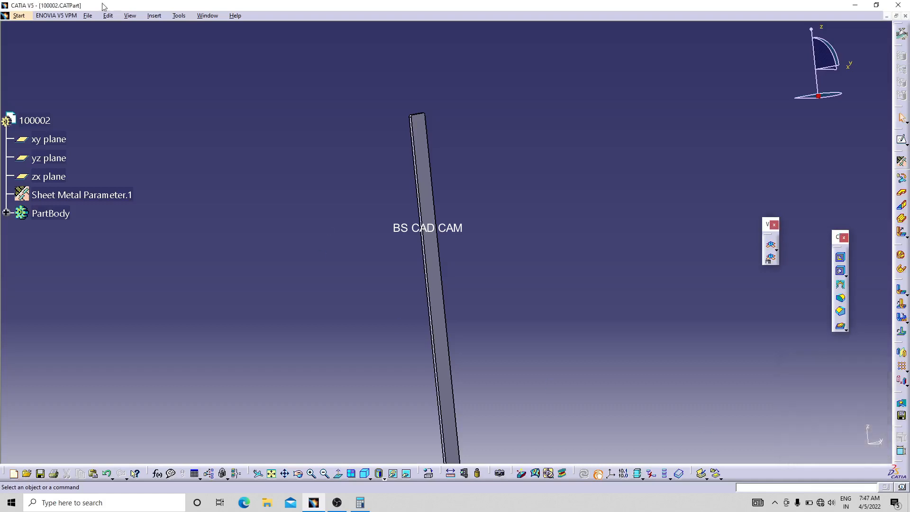
Create a new document of type Product
{"action": "left_click", "coordinate": [90, 17]}
{"action": "left_click", "coordinate": [106, 24]}
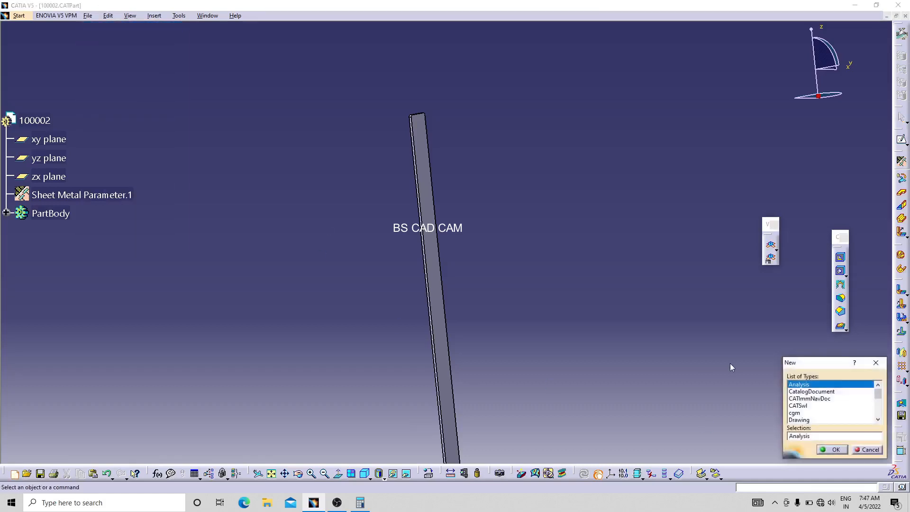
{"action": "type", "text": "Part"}
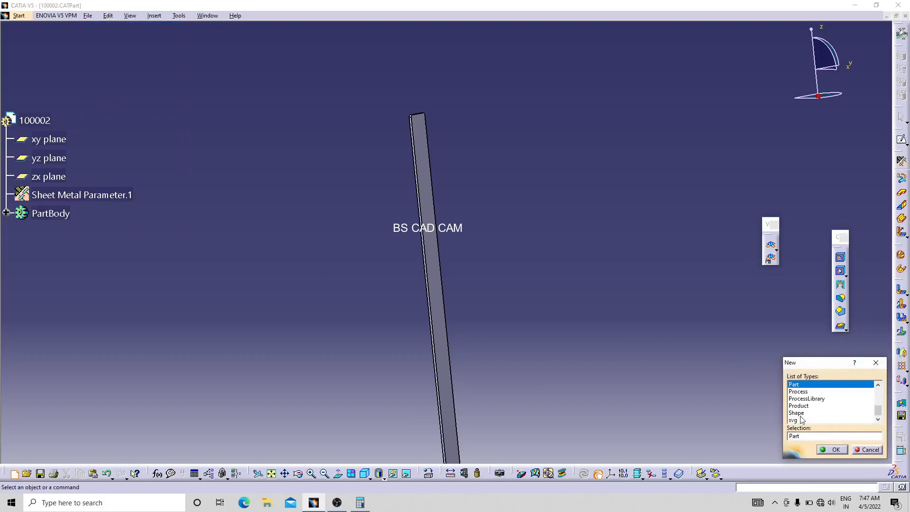
{"action": "left_click", "coordinate": [801, 406]}
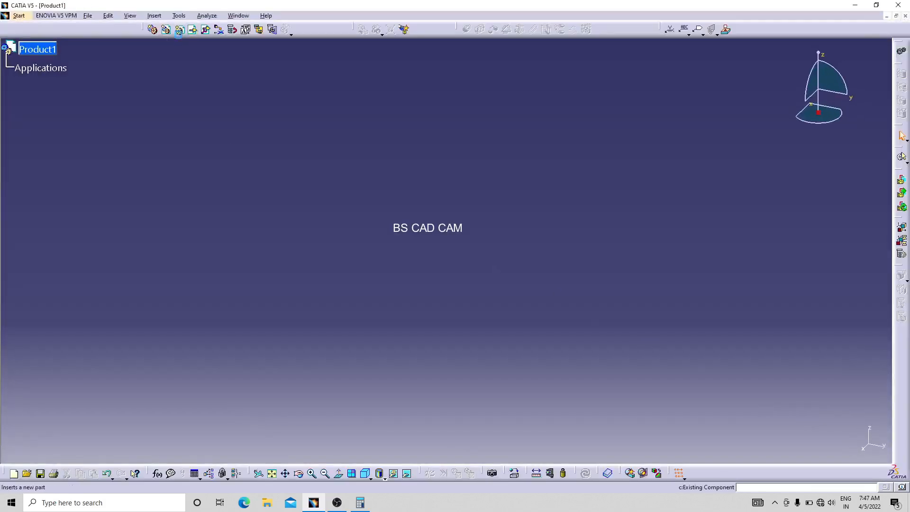
Insert the existing part file 100001 into Product1 and fix the panel in place
{"action": "left_click", "coordinate": [55, 50]}
{"action": "left_click", "coordinate": [342, 199]}
{"action": "left_click", "coordinate": [622, 309]}
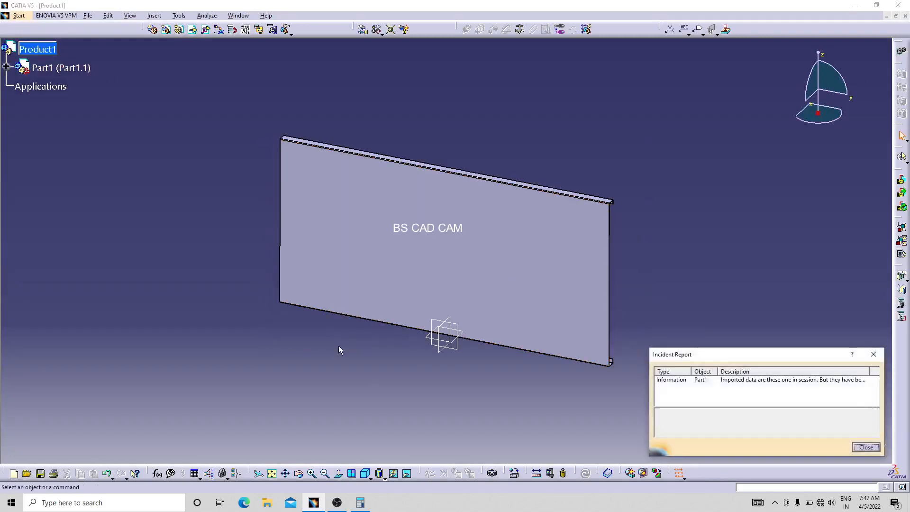
{"action": "left_click", "coordinate": [866, 447]}
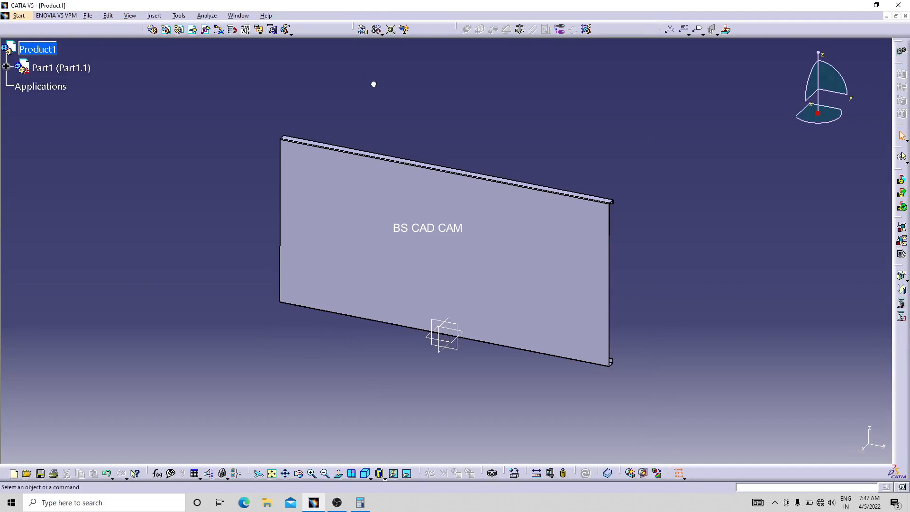
{"action": "left_click", "coordinate": [516, 27]}
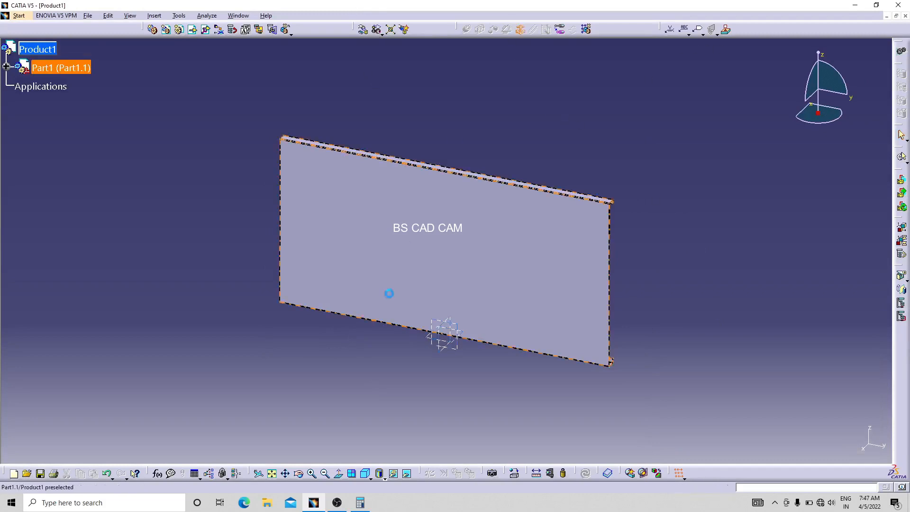
{"action": "left_click", "coordinate": [386, 293]}
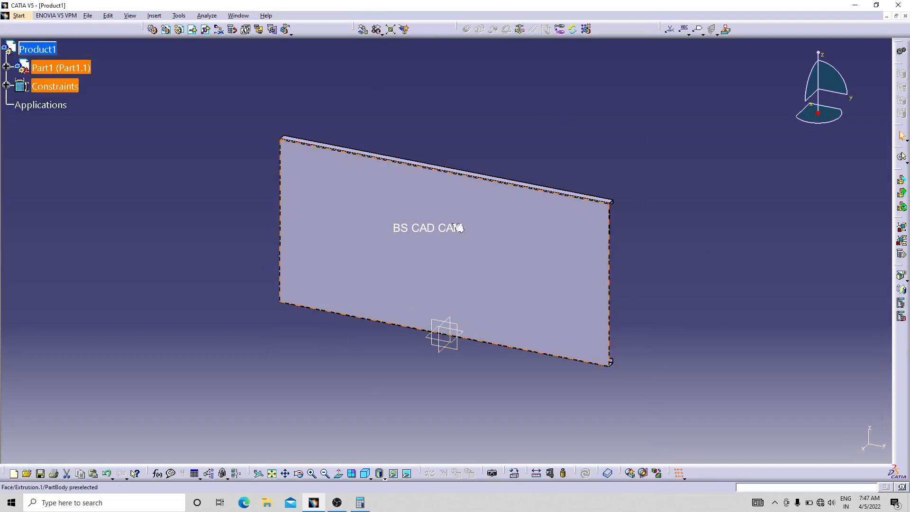
Insert the existing part file 100002 into Product1
{"action": "left_click", "coordinate": [192, 29]}
{"action": "left_click", "coordinate": [47, 49]}
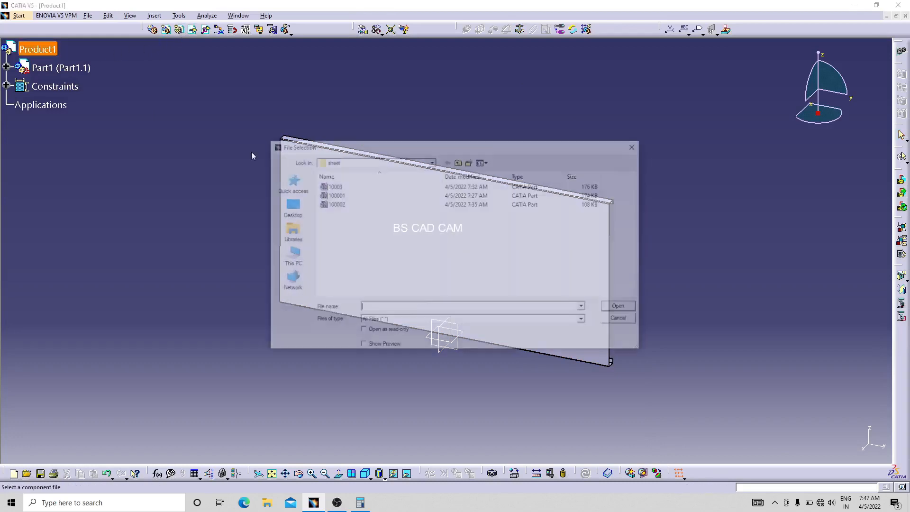
{"action": "left_click", "coordinate": [341, 204]}
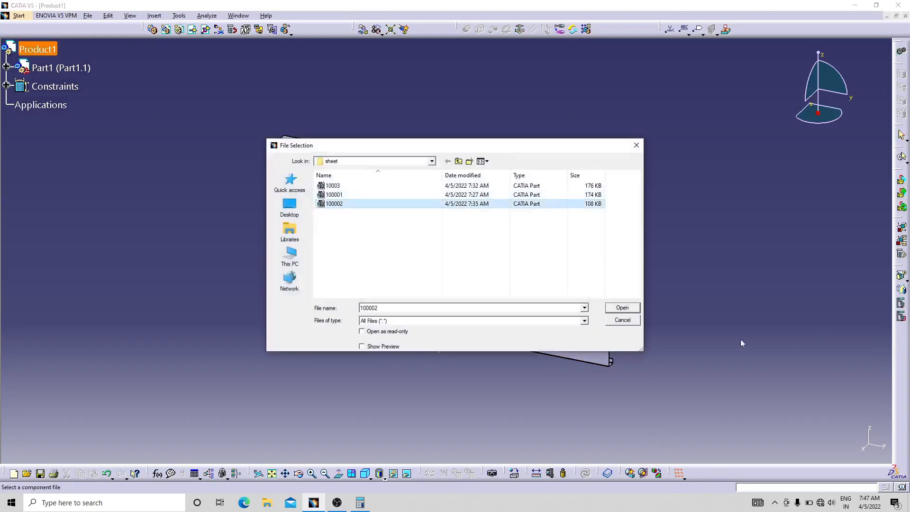
{"action": "left_click", "coordinate": [622, 308]}
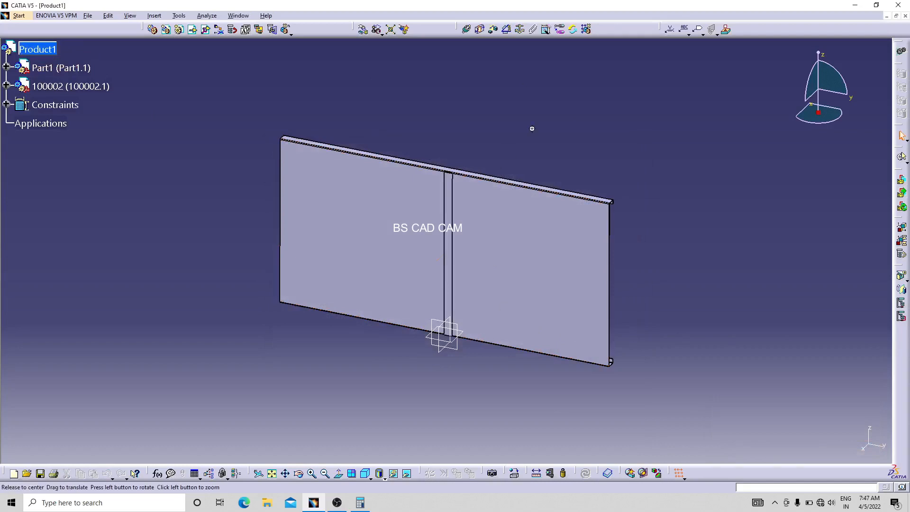
Add a coincidence constraint between the wall face of 100002 and the panel's thin end-edge face, and update the assembly
{"action": "middle_click_drag", "start_coordinate": [532, 128], "coordinate": [566, 82], "text": "ctrl"}
{"action": "middle_click_drag", "start_coordinate": [445, 149], "coordinate": [294, 263], "text": "ctrl"}
{"action": "middle_click_drag", "start_coordinate": [523, 223], "coordinate": [424, 469], "text": "ctrl"}
{"action": "middle_click_drag", "start_coordinate": [474, 275], "coordinate": [489, 213], "text": "ctrl"}
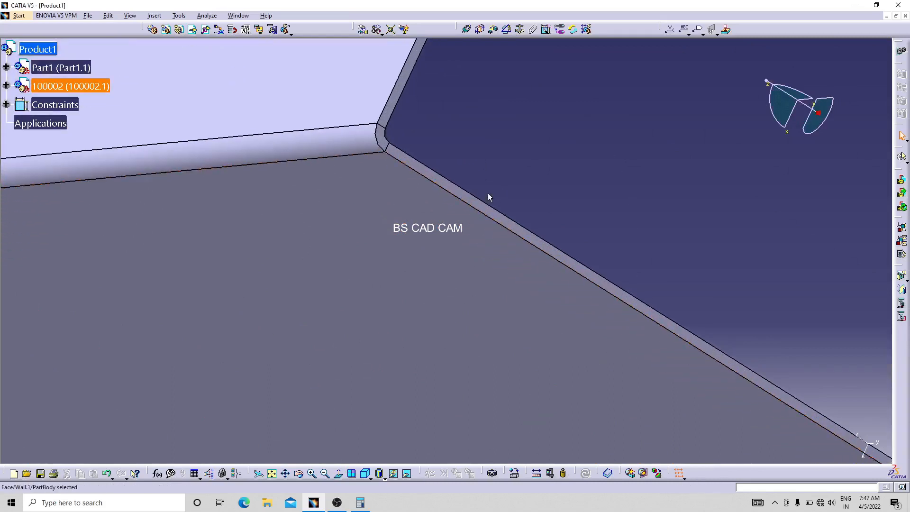
{"action": "left_click", "coordinate": [464, 29]}
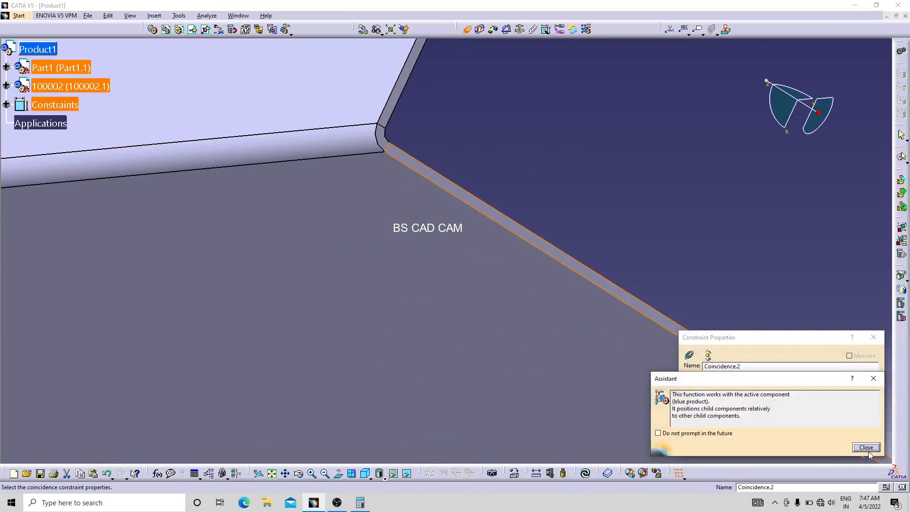
{"action": "left_click", "coordinate": [866, 447]}
{"action": "left_click", "coordinate": [830, 448]}
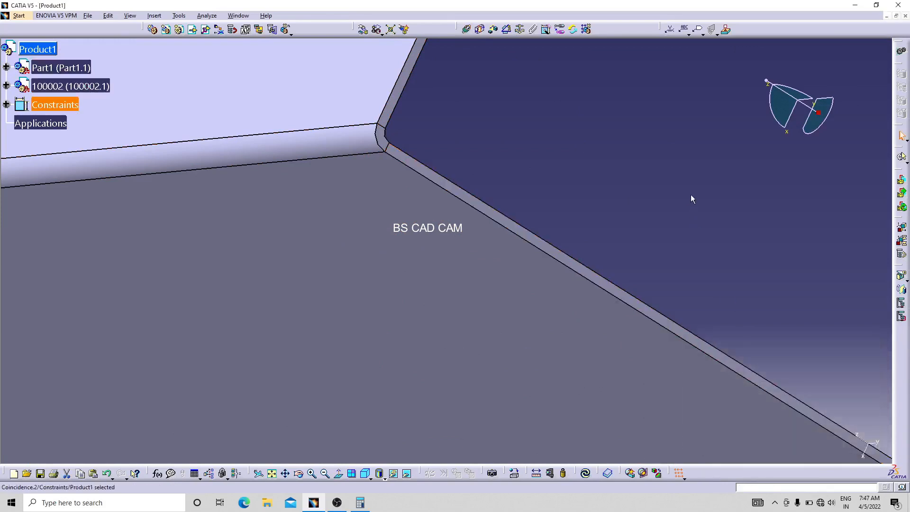
{"action": "left_click", "coordinate": [585, 473]}
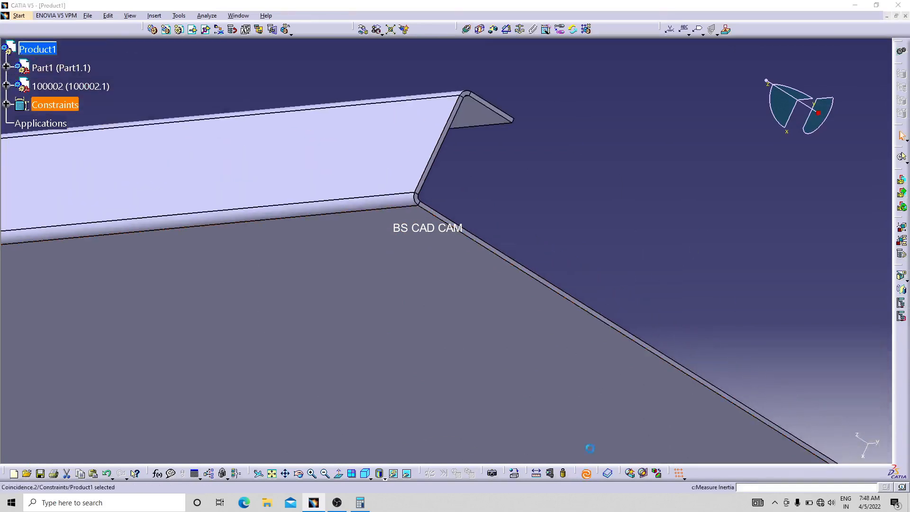
Add a coincidence constraint between the end face of 100002 and the panel's flange face, with orientation Opposite
{"action": "middle_click_drag", "start_coordinate": [648, 125], "coordinate": [404, 425]}
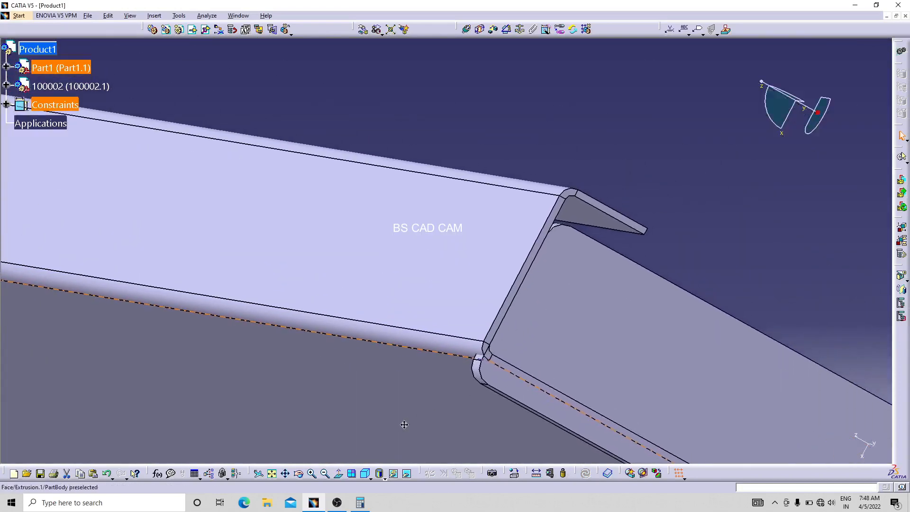
{"action": "middle_click_drag", "start_coordinate": [498, 354], "coordinate": [524, 285]}
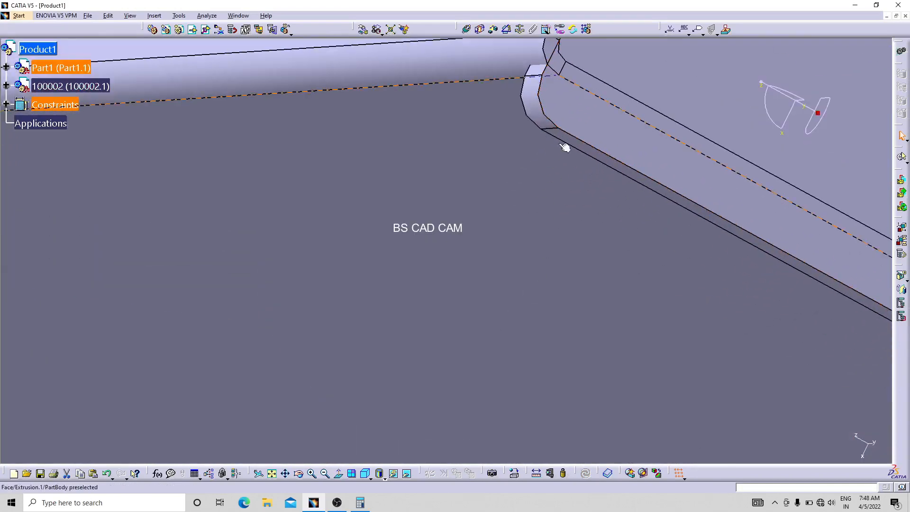
{"action": "middle_click_drag", "start_coordinate": [540, 75], "coordinate": [589, 203]}
{"action": "scroll", "coordinate": [589, 204], "scroll_direction": "down", "scroll_amount": 1}
{"action": "middle_click_drag", "start_coordinate": [586, 276], "coordinate": [355, 207]}
{"action": "scroll", "coordinate": [560, 336], "scroll_direction": "down", "scroll_amount": 1}
{"action": "left_click", "coordinate": [364, 155]}
{"action": "left_click", "coordinate": [466, 29]}
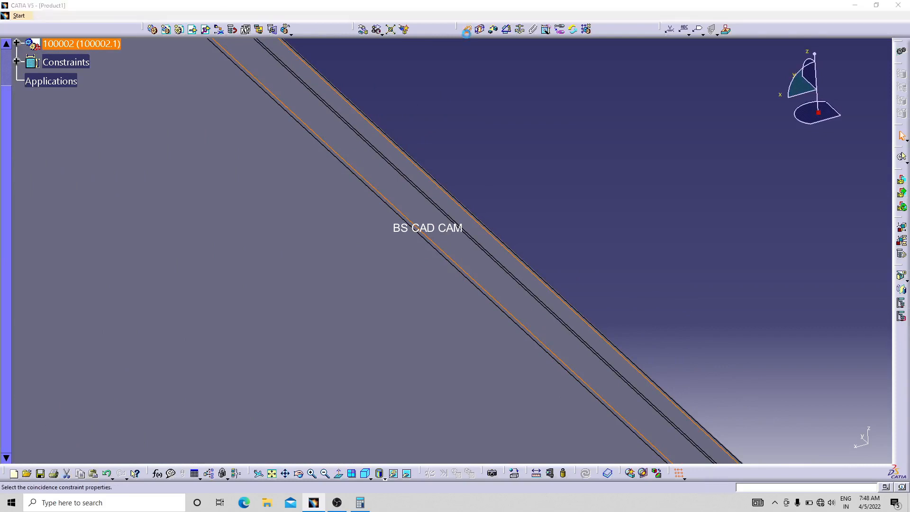
{"action": "left_click", "coordinate": [861, 448]}
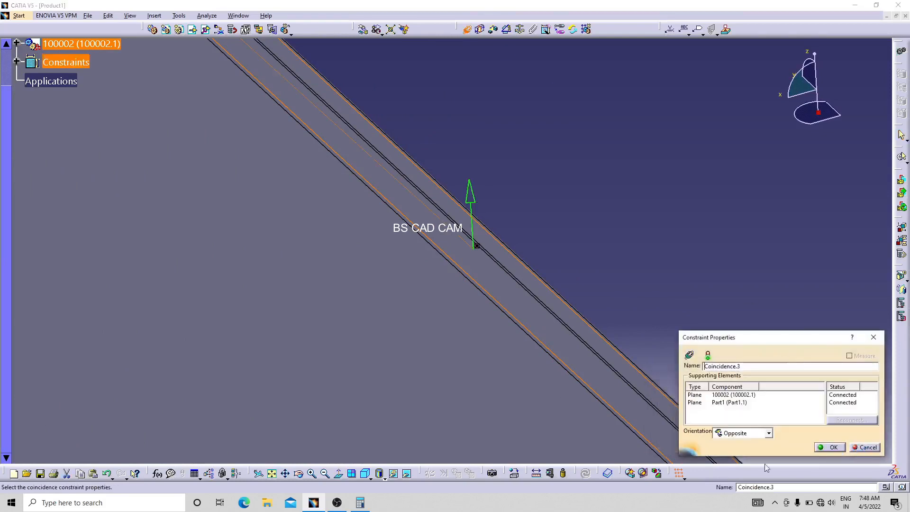
{"action": "left_click", "coordinate": [830, 447]}
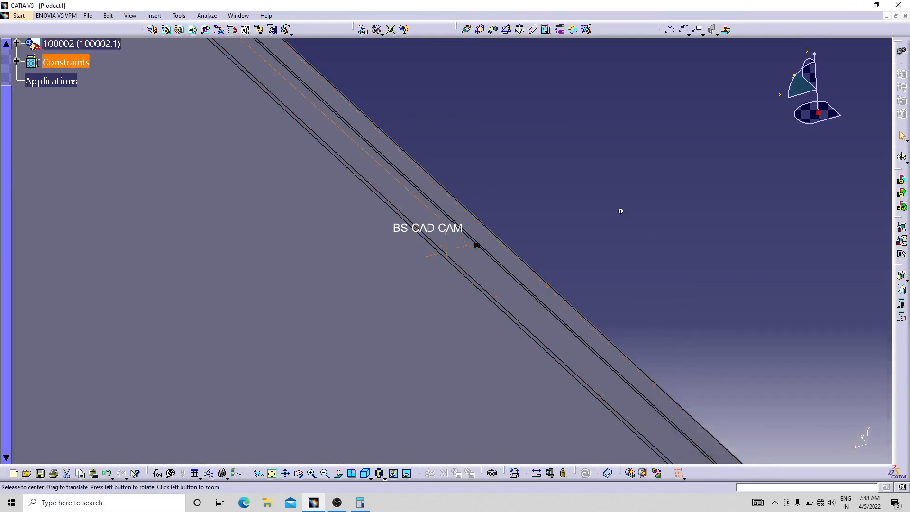
Make the lengthwise face of 100002 coincident with the panel's large face, and update the assembly
{"action": "middle_click_drag", "start_coordinate": [619, 210], "coordinate": [626, 281]}
{"action": "middle_click_drag", "start_coordinate": [256, 114], "coordinate": [286, 104]}
{"action": "scroll", "coordinate": [194, 139], "scroll_direction": "down", "scroll_amount": 1}
{"action": "middle_click_drag", "start_coordinate": [192, 137], "coordinate": [394, 163]}
{"action": "middle_click_drag", "start_coordinate": [807, 160], "coordinate": [484, 53]}
{"action": "middle_click_drag", "start_coordinate": [511, 229], "coordinate": [500, 364]}
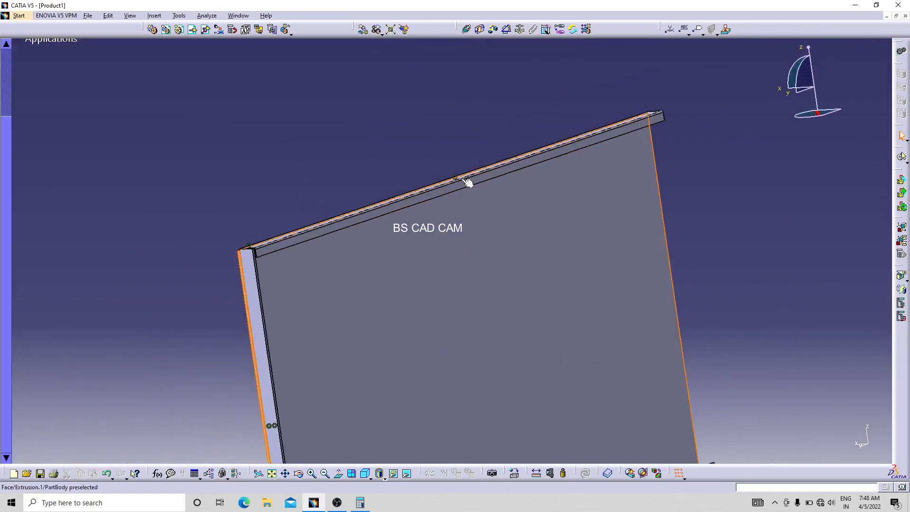
{"action": "left_click", "coordinate": [469, 30]}
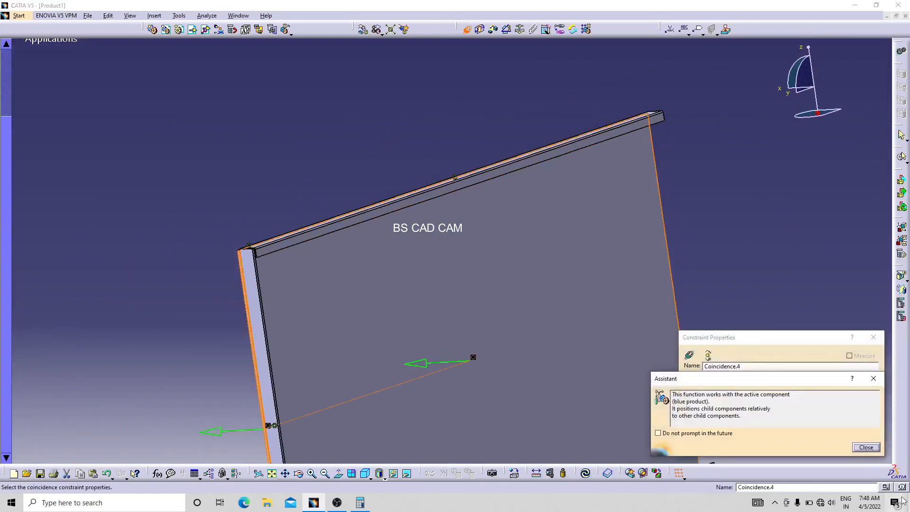
{"action": "left_click", "coordinate": [866, 447]}
{"action": "left_click", "coordinate": [827, 447]}
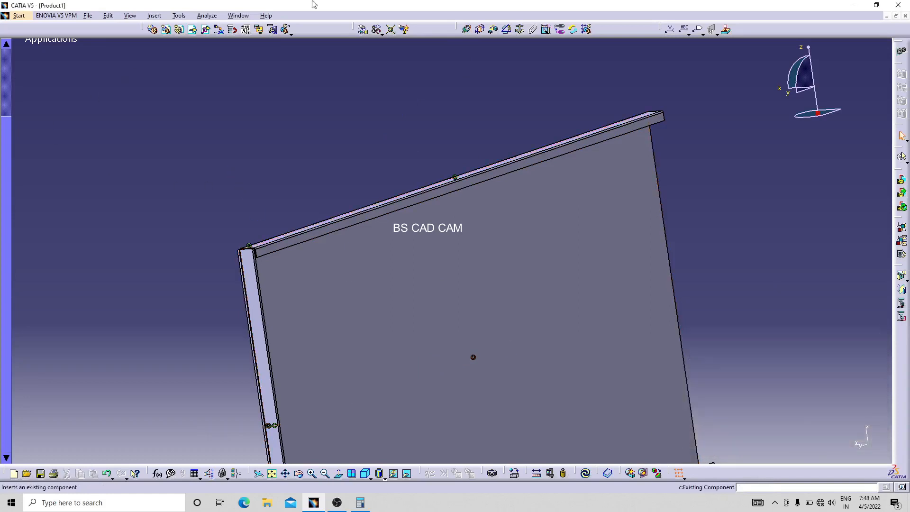
{"action": "left_click", "coordinate": [586, 474]}
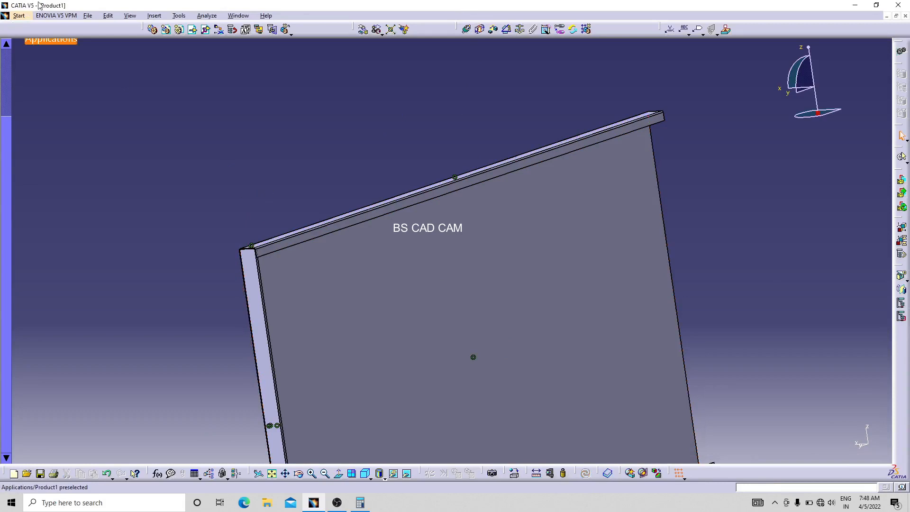
Insert a second instance of part file 100002 into Product1
{"action": "left_click", "coordinate": [192, 29]}
{"action": "left_click_drag", "start_coordinate": [6, 272], "coordinate": [14, 71]}
{"action": "left_click", "coordinate": [44, 53]}
{"action": "left_click", "coordinate": [333, 205]}
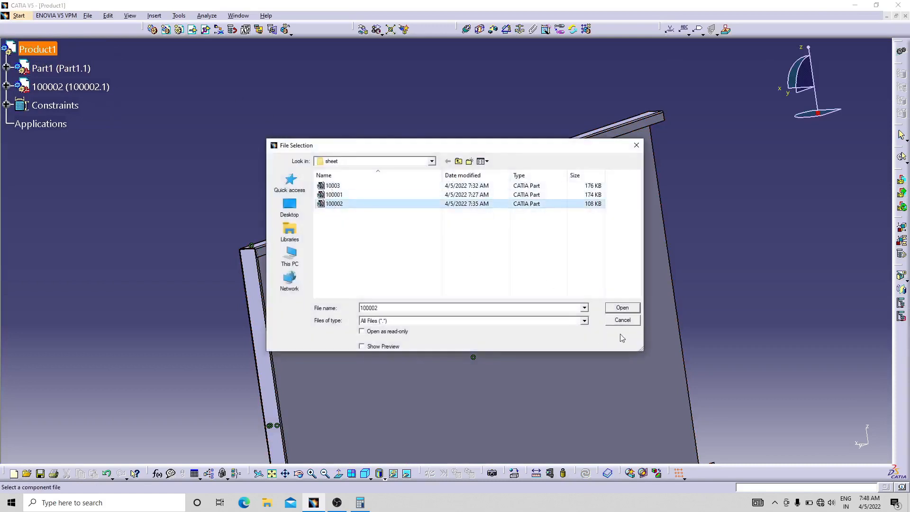
{"action": "left_click", "coordinate": [623, 308]}
Make the wall face of the second 100002 coincident with the panel's opposite end-edge face, orientation Same, and update the assembly
{"action": "middle_click_drag", "start_coordinate": [483, 306], "coordinate": [531, 170]}
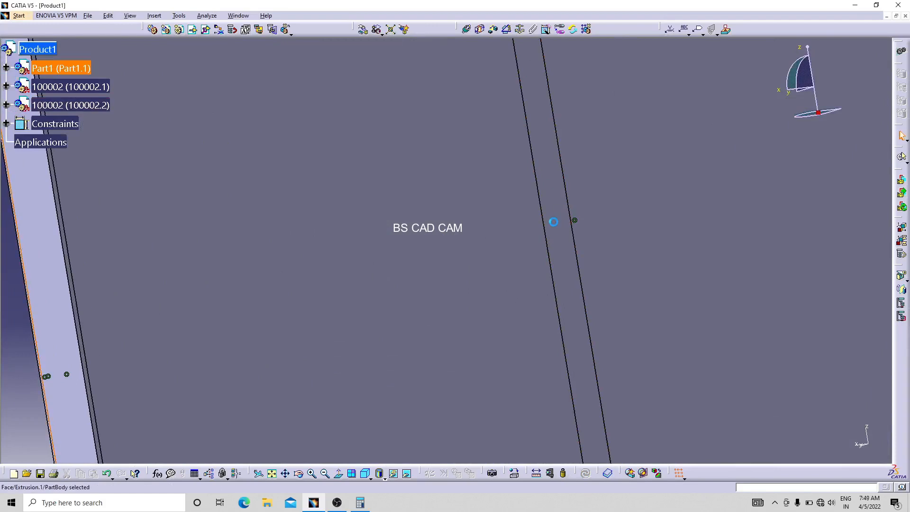
{"action": "middle_click_drag", "start_coordinate": [555, 220], "coordinate": [346, 309]}
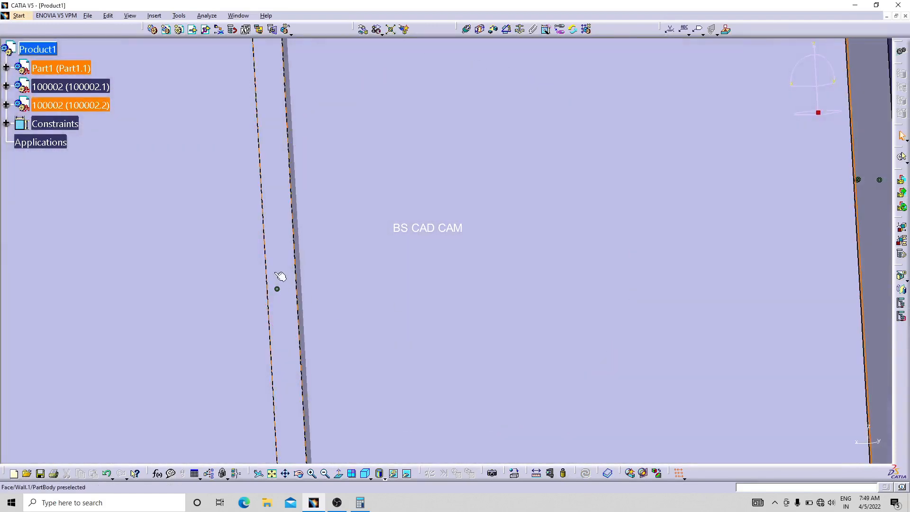
{"action": "middle_click_drag", "start_coordinate": [275, 270], "coordinate": [405, 89]}
{"action": "scroll", "coordinate": [61, 369], "scroll_direction": "down", "scroll_amount": 1}
{"action": "middle_click_drag", "start_coordinate": [61, 370], "coordinate": [471, 260]}
{"action": "middle_click_drag", "start_coordinate": [396, 393], "coordinate": [405, 349]}
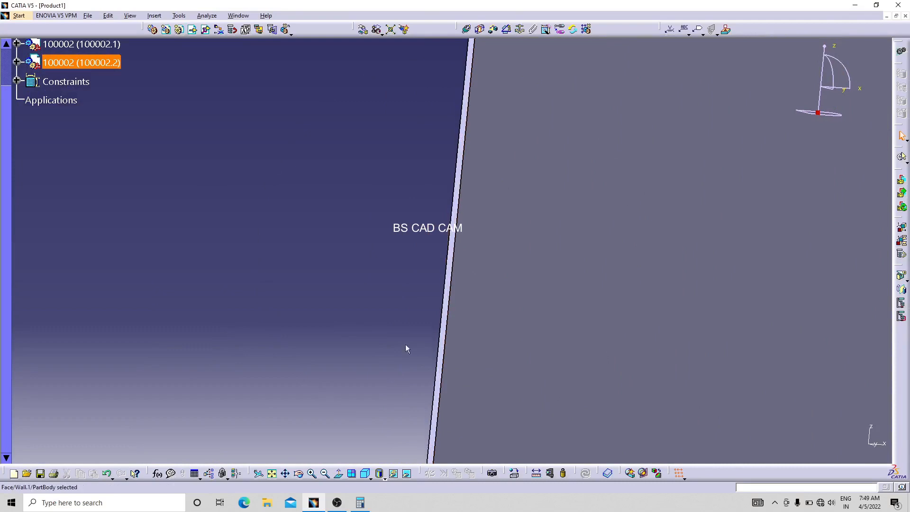
{"action": "left_click", "coordinate": [449, 301], "text": "ctrl"}
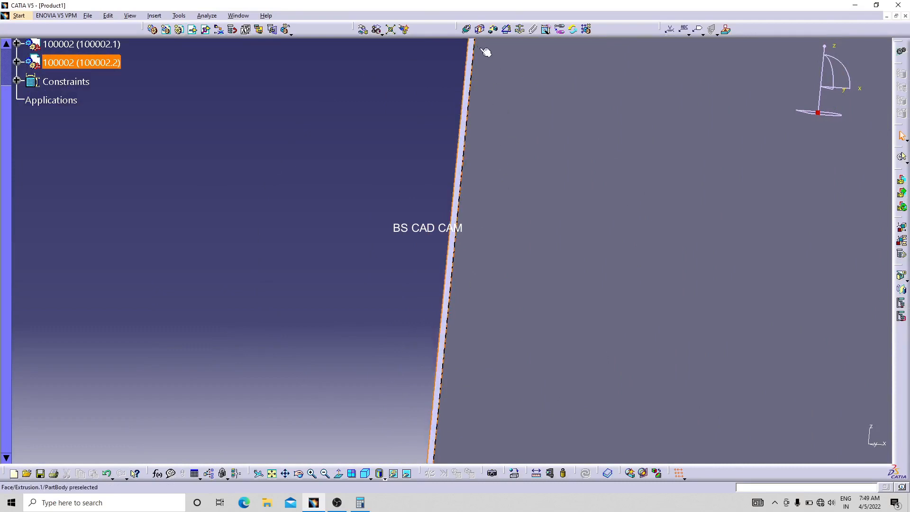
{"action": "left_click", "coordinate": [467, 30]}
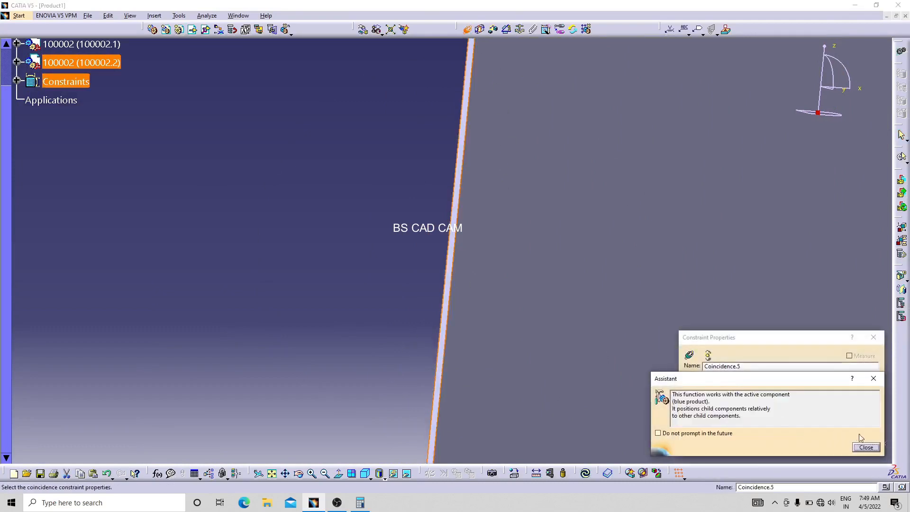
{"action": "left_click", "coordinate": [866, 447]}
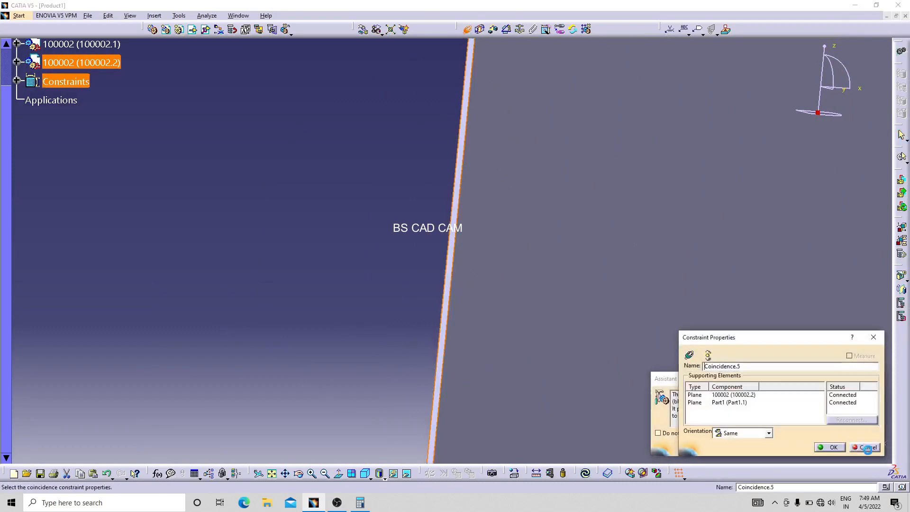
{"action": "left_click", "coordinate": [830, 448]}
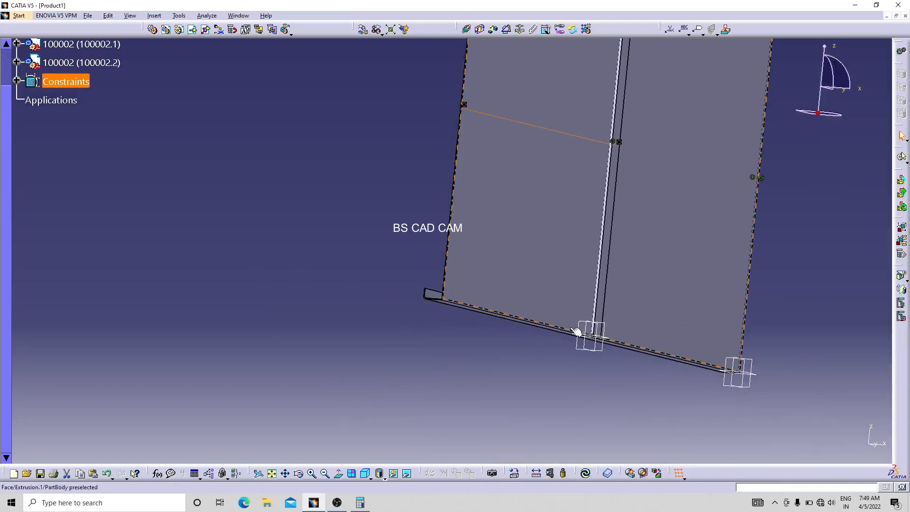
{"action": "left_click", "coordinate": [585, 473]}
Add a coincidence constraint between the second 100002's lower end face and the panel's lower flange face
{"action": "middle_click_drag", "start_coordinate": [426, 376], "coordinate": [802, 345]}
{"action": "middle_click_drag", "start_coordinate": [569, 249], "coordinate": [566, 408]}
{"action": "middle_click_drag", "start_coordinate": [422, 189], "coordinate": [318, 133]}
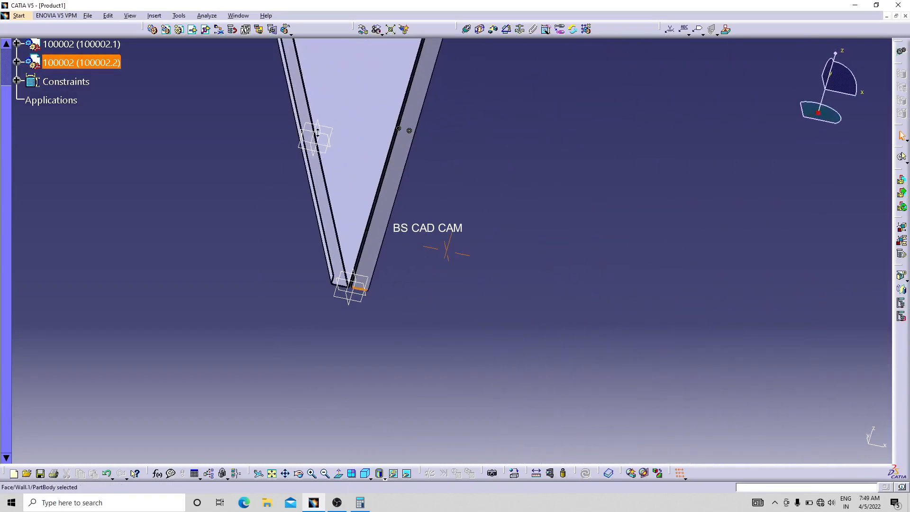
{"action": "left_click", "coordinate": [329, 212]}
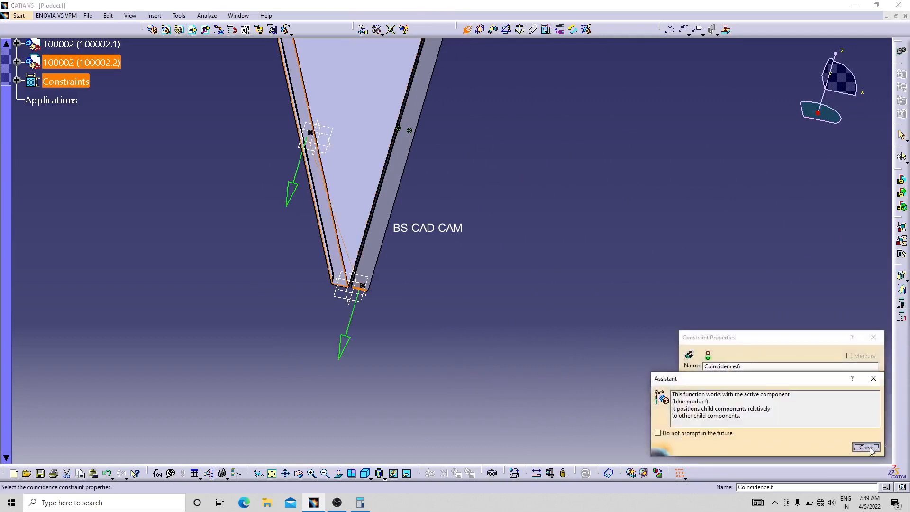
{"action": "left_click", "coordinate": [867, 448]}
{"action": "left_click", "coordinate": [830, 448]}
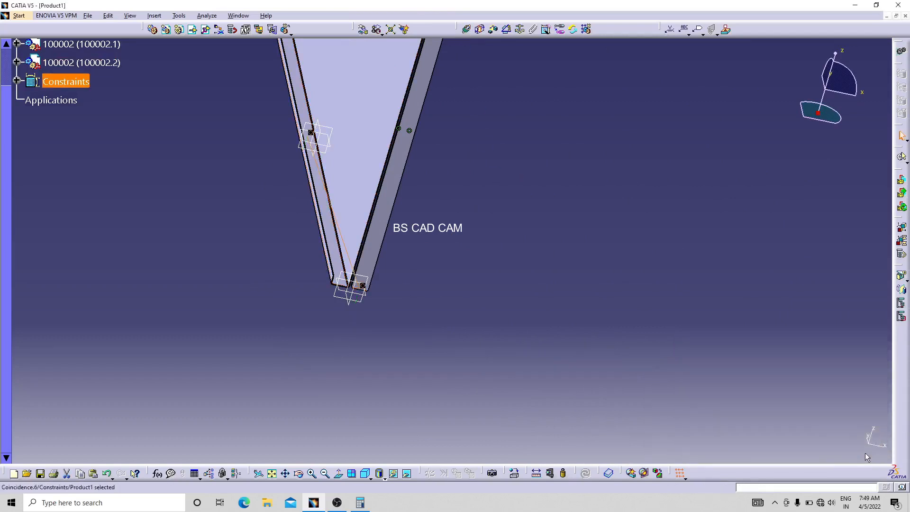
Make the lengthwise face of the second 100002 coincident with the panel's large face, and update the assembly
{"action": "middle_click_drag", "start_coordinate": [476, 394], "coordinate": [889, 142]}
{"action": "middle_click_drag", "start_coordinate": [810, 351], "coordinate": [805, 266]}
{"action": "middle_click_drag", "start_coordinate": [732, 254], "coordinate": [422, 332]}
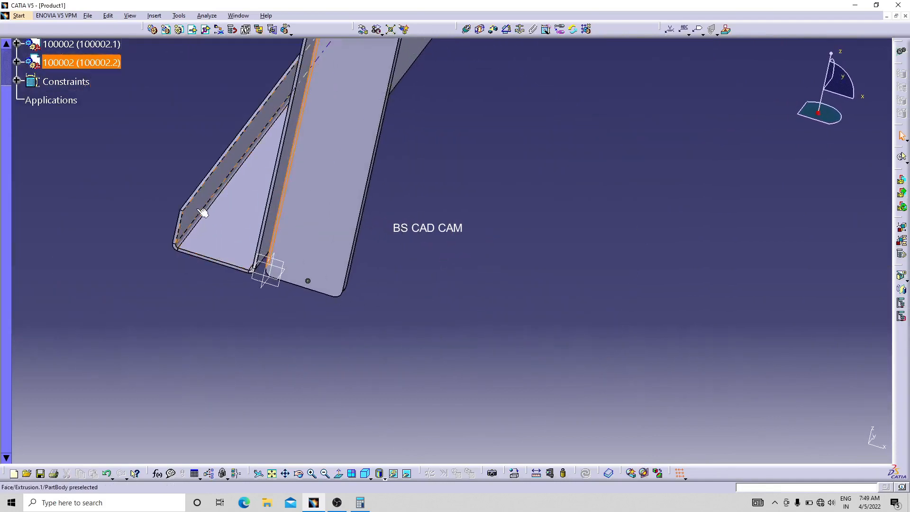
{"action": "left_click", "coordinate": [467, 30]}
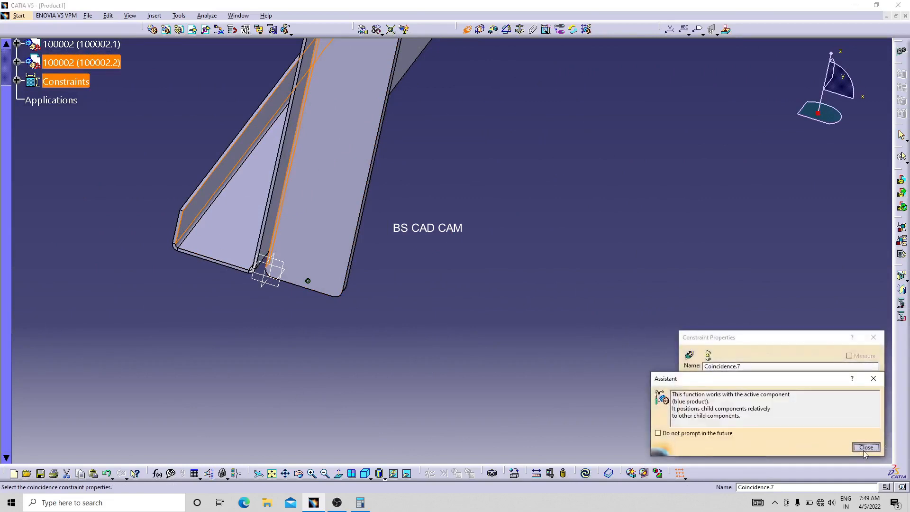
{"action": "left_click", "coordinate": [866, 448]}
{"action": "left_click", "coordinate": [833, 448]}
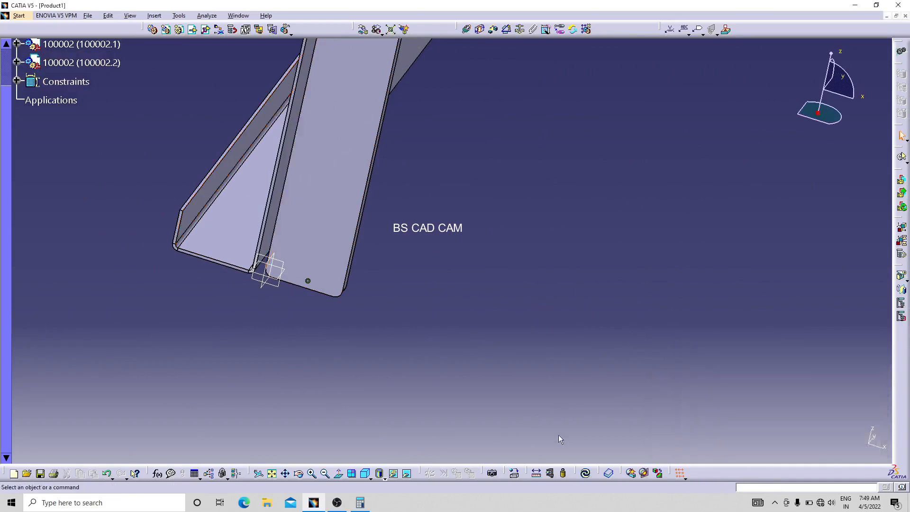
{"action": "left_click", "coordinate": [585, 472]}
Insert the hat-shaped part file 10003 into Product1 as an existing component
{"action": "middle_click_drag", "start_coordinate": [507, 191], "coordinate": [314, 209]}
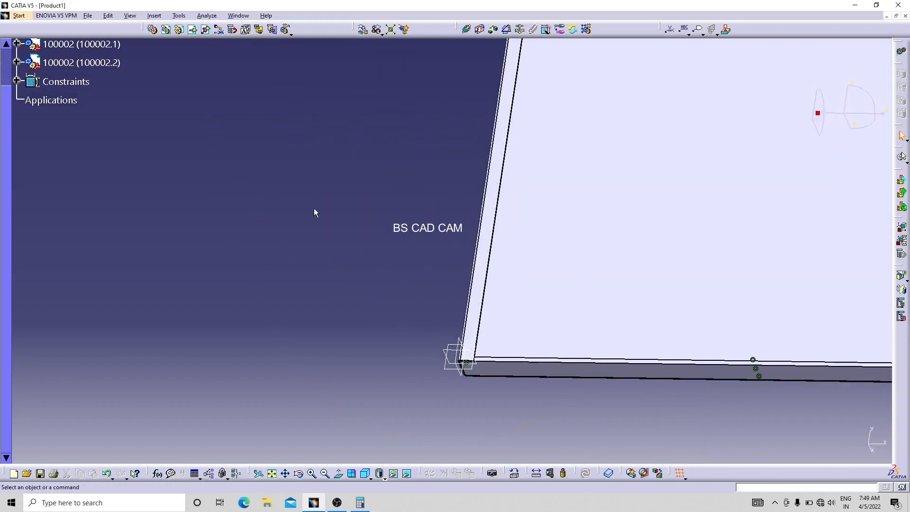
{"action": "left_click", "coordinate": [382, 476]}
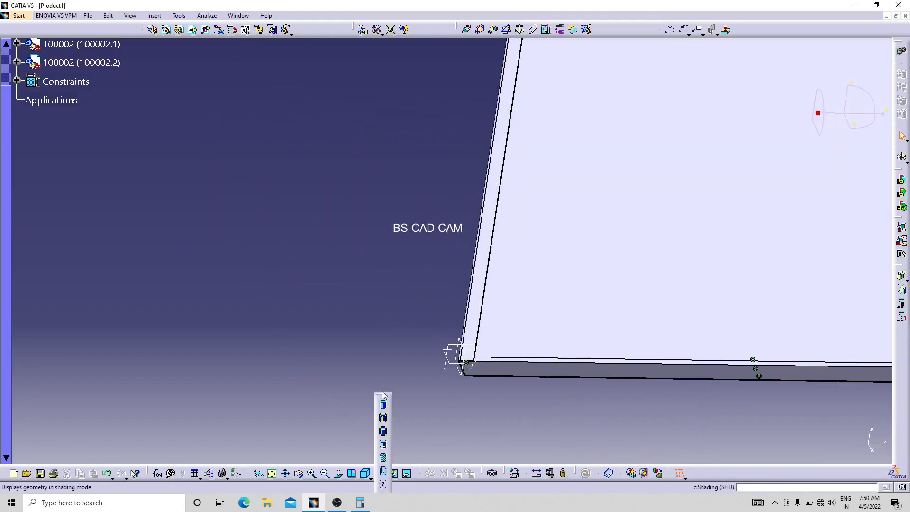
{"action": "left_click", "coordinate": [368, 475]}
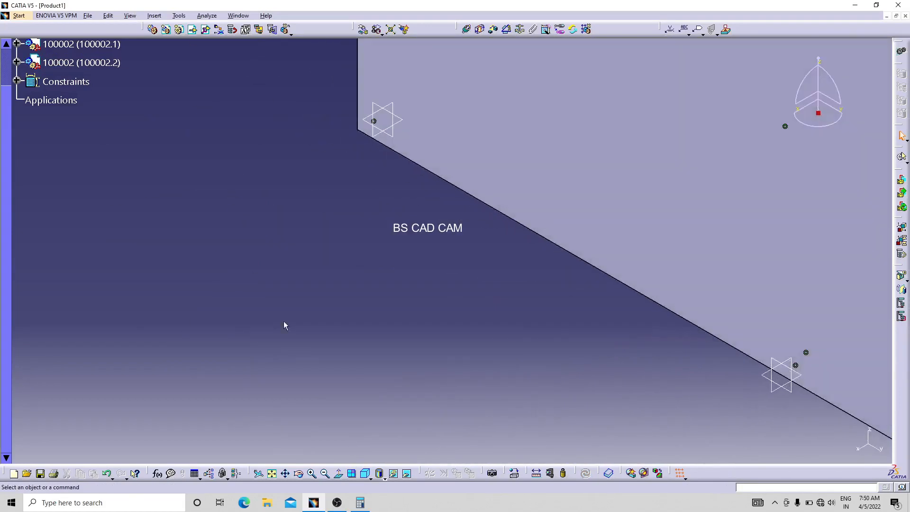
{"action": "middle_click_drag", "start_coordinate": [518, 340], "coordinate": [301, 315]}
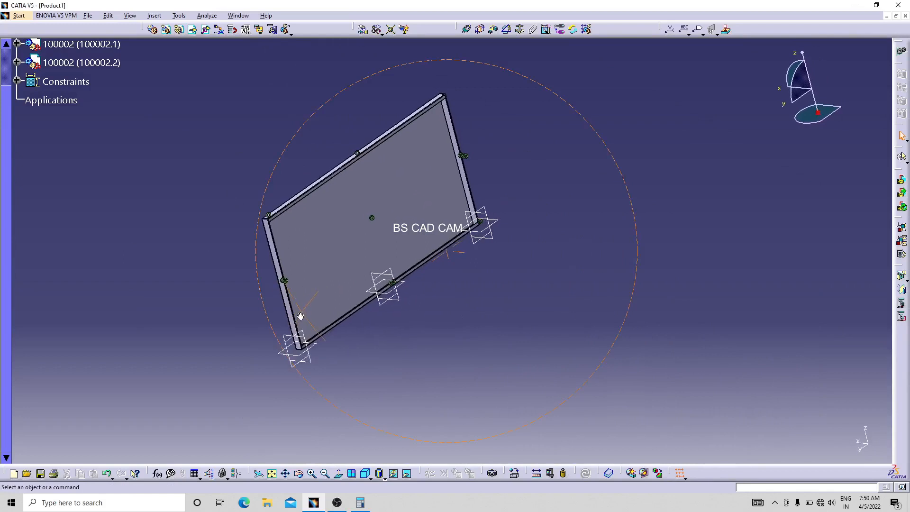
{"action": "left_click", "coordinate": [192, 28]}
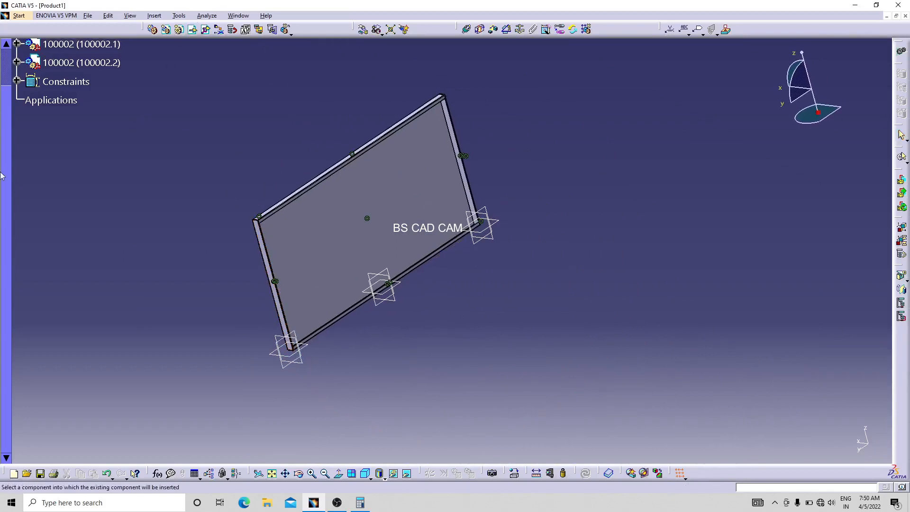
{"action": "left_click", "coordinate": [29, 48]}
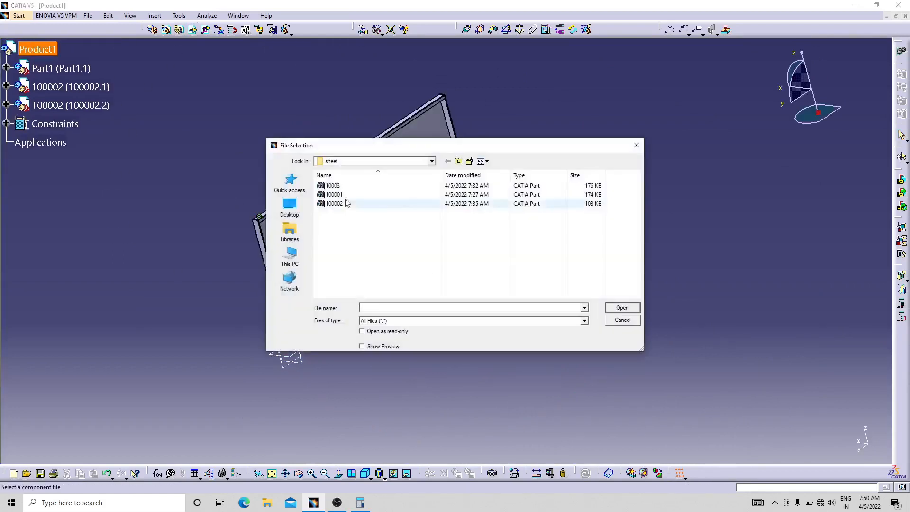
{"action": "left_click", "coordinate": [616, 306]}
{"action": "middle_click_drag", "start_coordinate": [518, 433], "coordinate": [384, 461]}
{"action": "left_click", "coordinate": [866, 447]}
Make a flange face of part 10003 coincident with the panel's large face, orientation Opposite, and update the assembly
{"action": "middle_click_drag", "start_coordinate": [593, 366], "coordinate": [438, 384]}
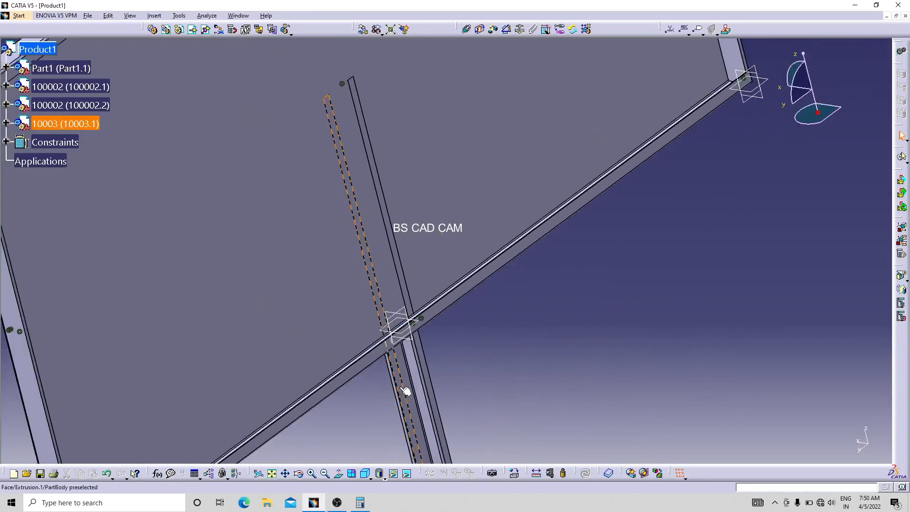
{"action": "left_click", "coordinate": [466, 29]}
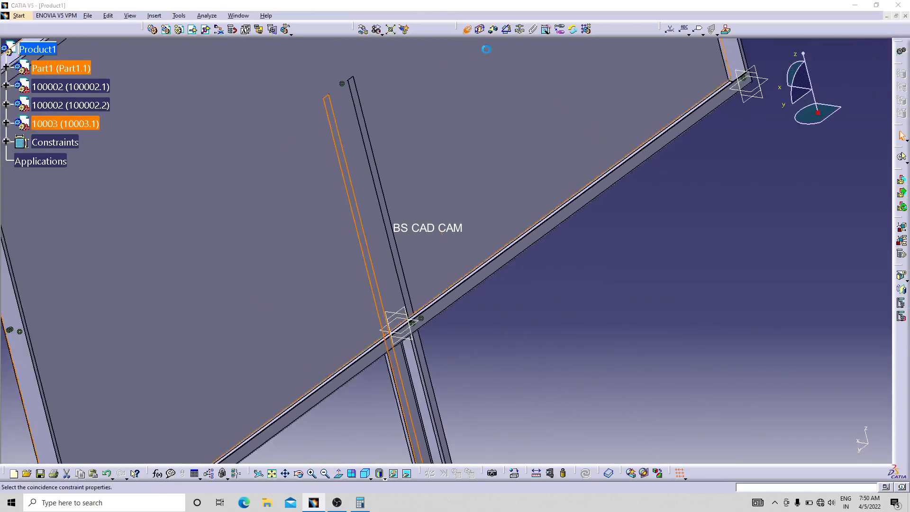
{"action": "left_click", "coordinate": [866, 448]}
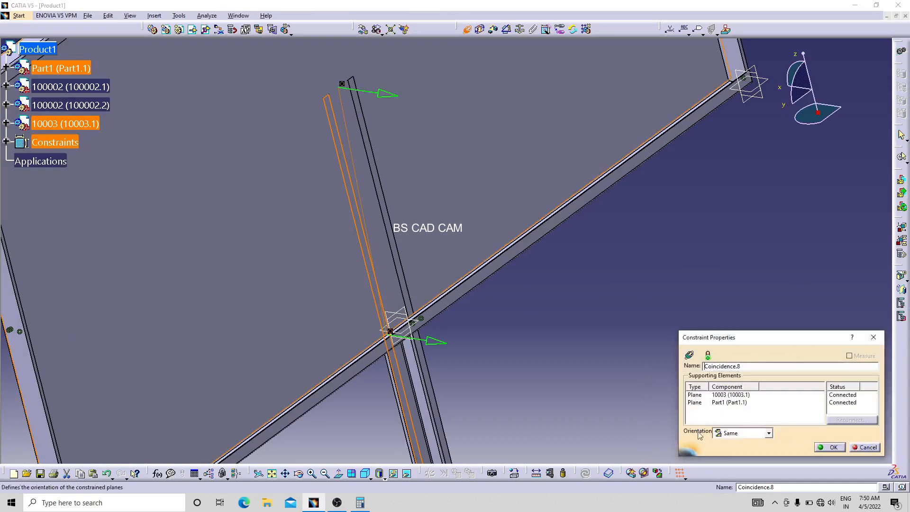
{"action": "left_click", "coordinate": [769, 434]}
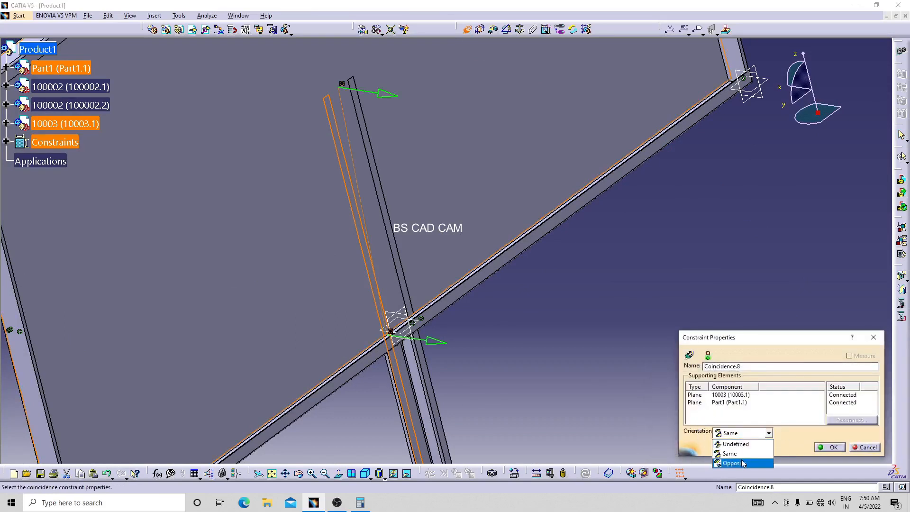
{"action": "left_click", "coordinate": [732, 464]}
{"action": "left_click", "coordinate": [833, 447]}
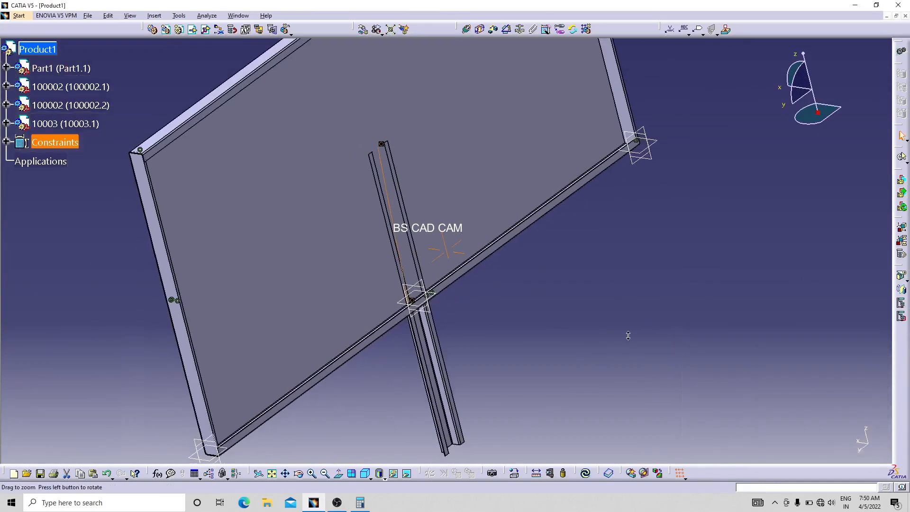
{"action": "left_click", "coordinate": [586, 473]}
Make the end face of part 10003 coincident with the inner face of the panel's long flange, and update the assembly
{"action": "middle_click_drag", "start_coordinate": [557, 324], "coordinate": [517, 208]}
{"action": "middle_click_drag", "start_coordinate": [587, 443], "coordinate": [370, 71]}
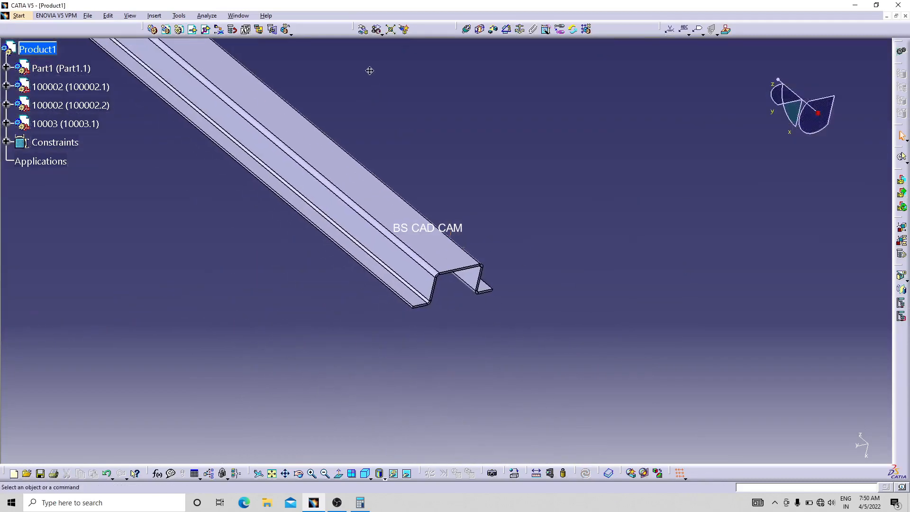
{"action": "middle_click_drag", "start_coordinate": [492, 385], "coordinate": [401, 231]}
{"action": "left_click", "coordinate": [435, 245]}
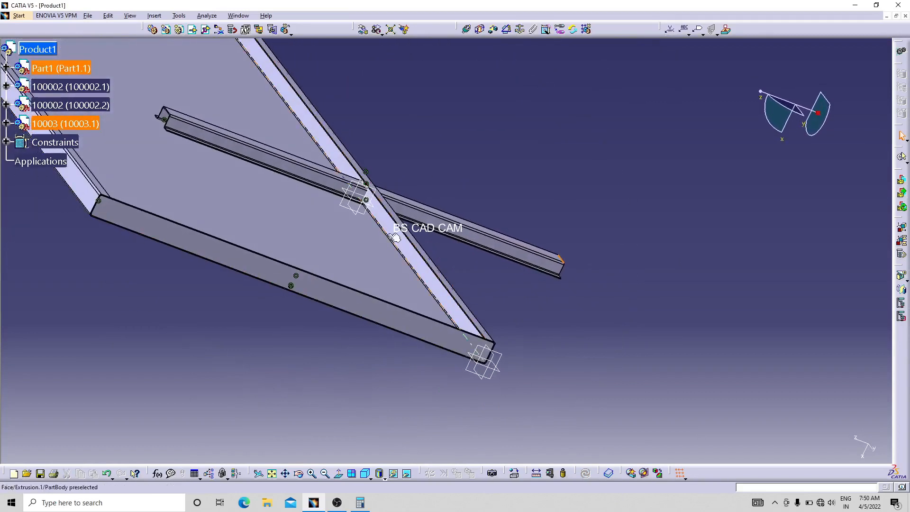
{"action": "left_click", "coordinate": [398, 231], "text": "ctrl"}
{"action": "left_click", "coordinate": [466, 29]}
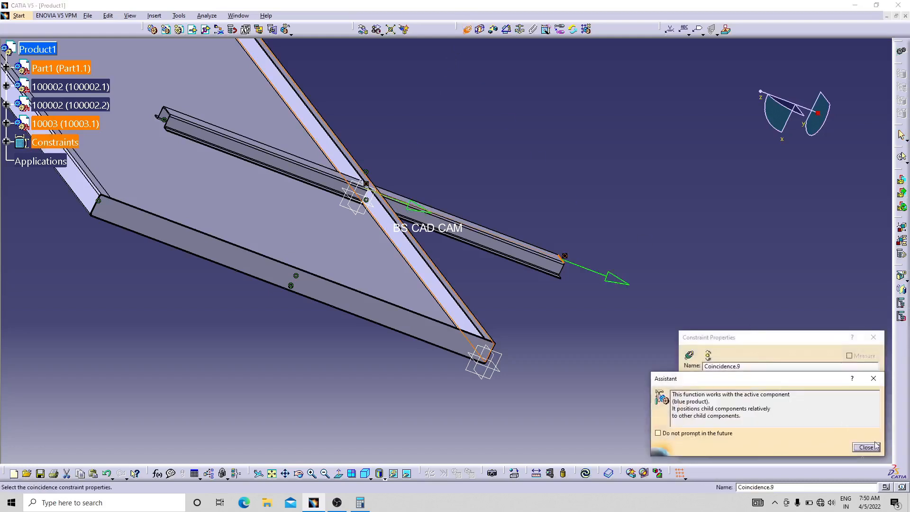
{"action": "left_click", "coordinate": [867, 447]}
{"action": "left_click", "coordinate": [832, 448]}
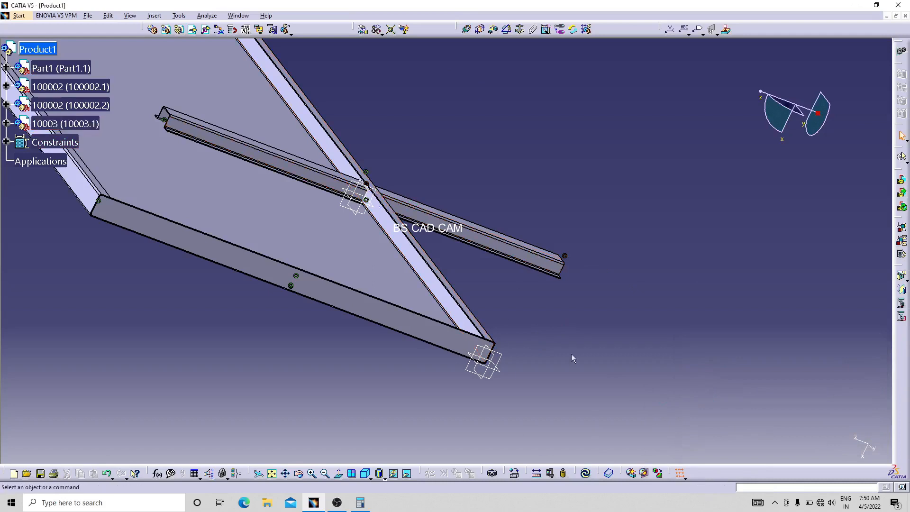
{"action": "left_click", "coordinate": [585, 475]}
Move part 10003 lengthwise along the panel, away from the middle, using the Manipulation command
{"action": "middle_click_drag", "start_coordinate": [456, 226], "coordinate": [90, 68]}
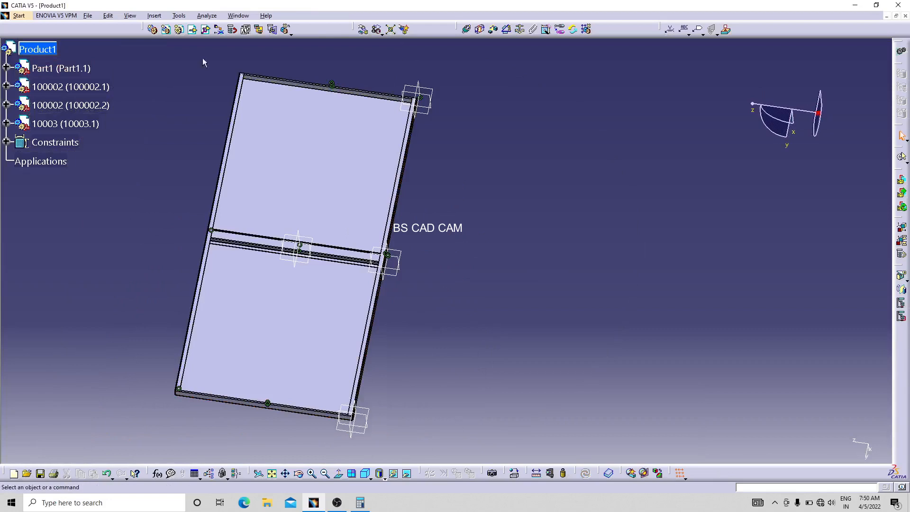
{"action": "left_click", "coordinate": [363, 30]}
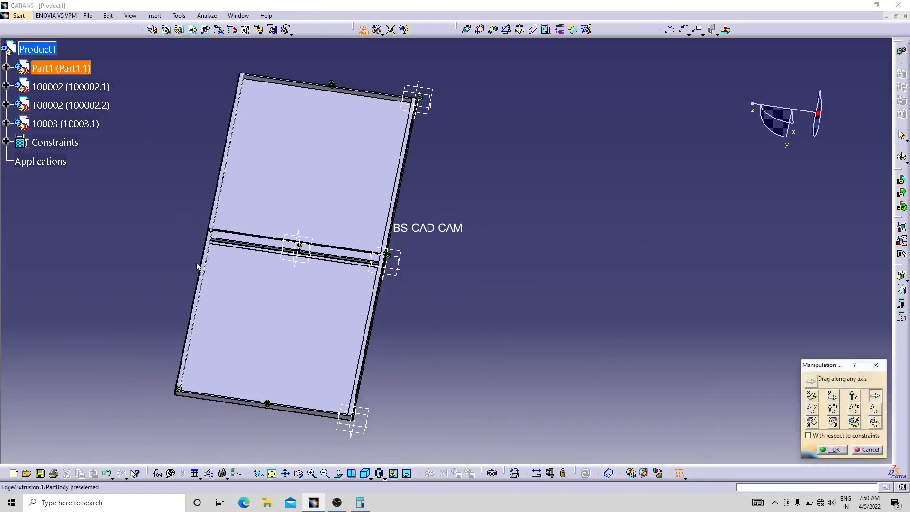
{"action": "left_click", "coordinate": [201, 264]}
{"action": "left_click_drag", "start_coordinate": [233, 236], "coordinate": [219, 313]}
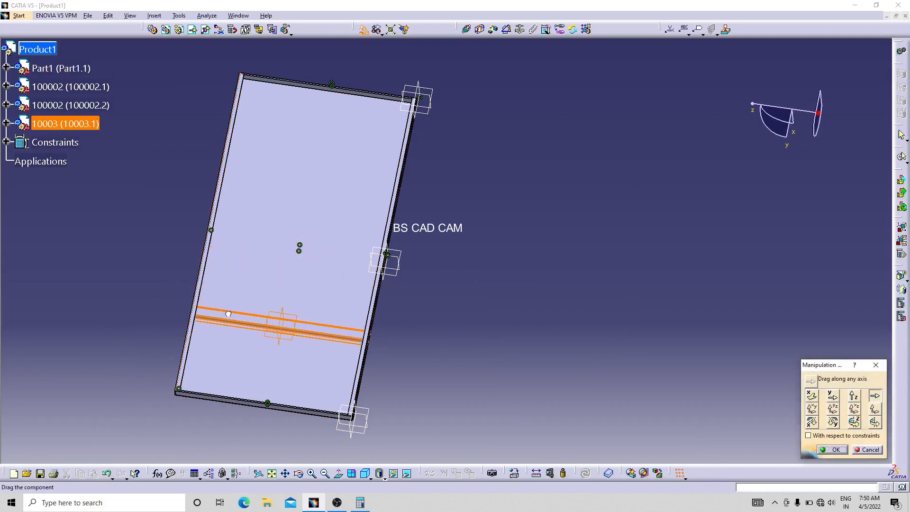
{"action": "left_click", "coordinate": [833, 449]}
Offset the middle plane of part 10003 by -333 mm from the panel's middle plane, orientation Same, and update the assembly
{"action": "middle_click_drag", "start_coordinate": [315, 305], "coordinate": [360, 229]}
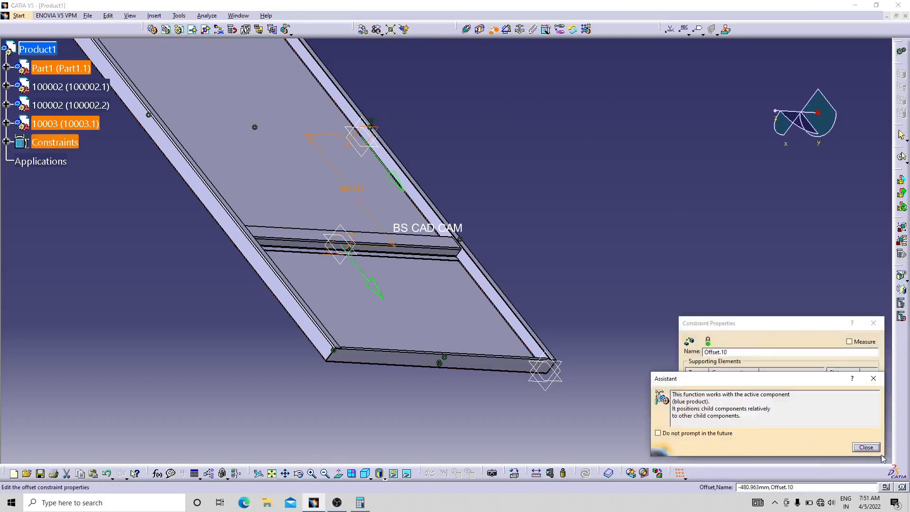
{"action": "left_click", "coordinate": [876, 448]}
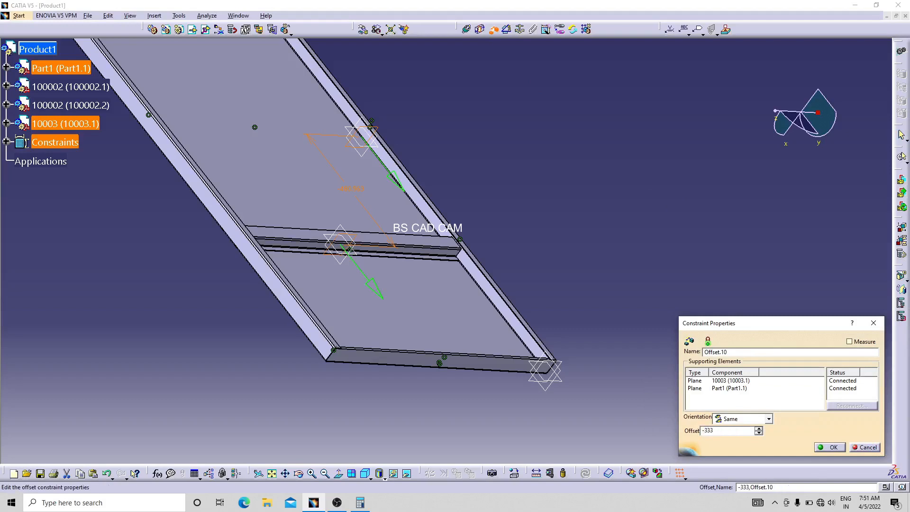
{"action": "left_click", "coordinate": [833, 448]}
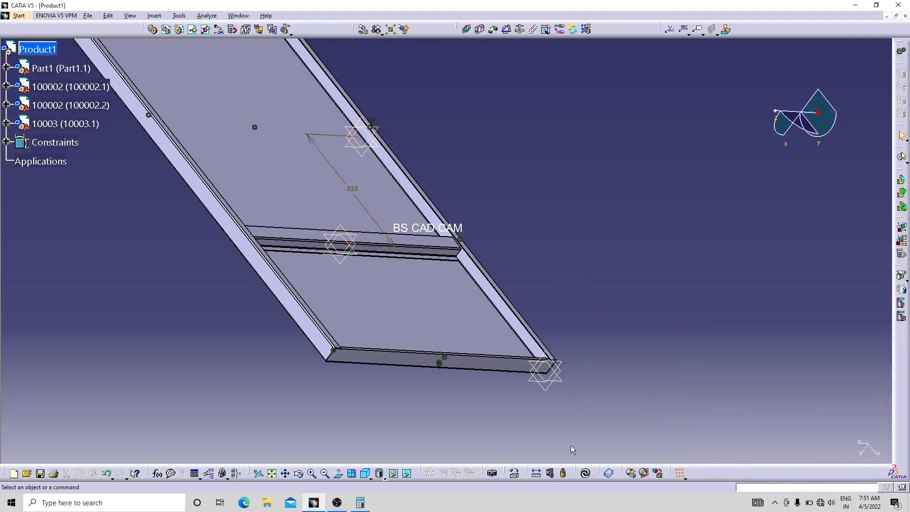
{"action": "left_click", "coordinate": [586, 472]}
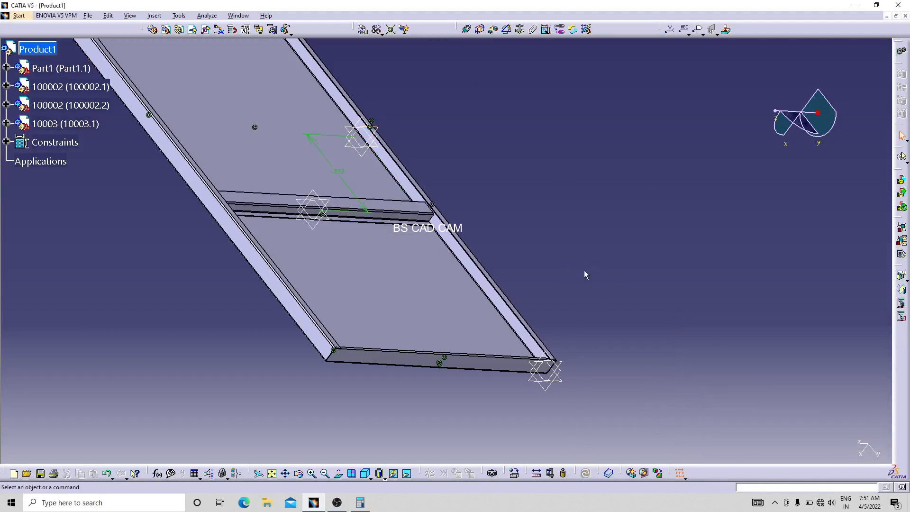
Insert a second instance of part file 10003 into Product1
{"action": "middle_click_drag", "start_coordinate": [581, 260], "coordinate": [496, 304]}
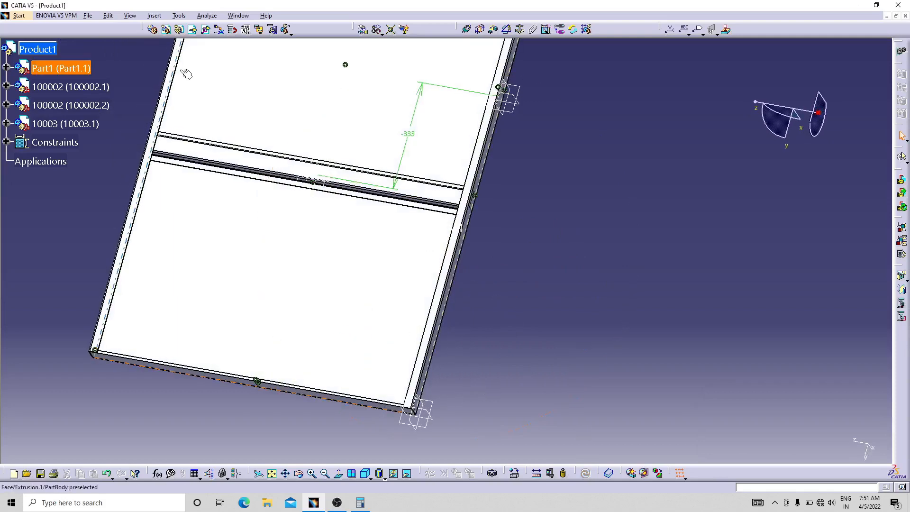
{"action": "left_click", "coordinate": [192, 30]}
{"action": "left_click", "coordinate": [35, 53]}
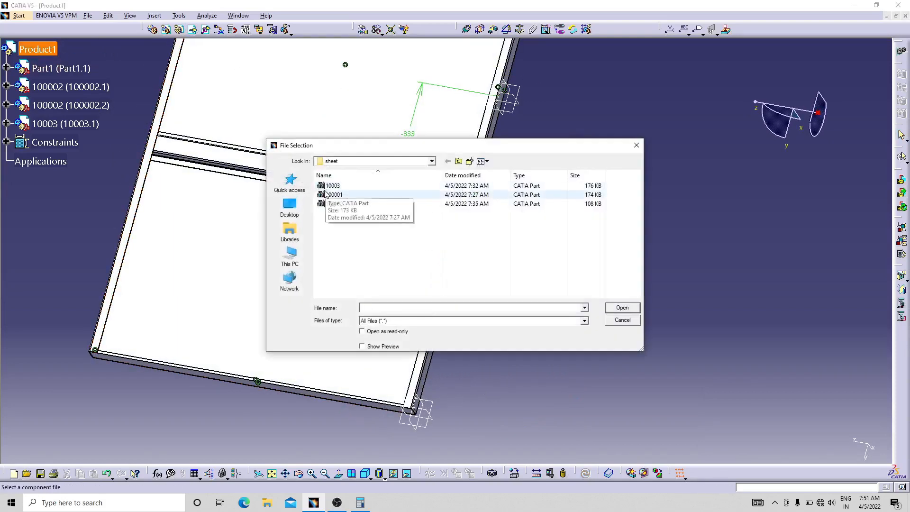
{"action": "left_click", "coordinate": [335, 187]}
{"action": "left_click", "coordinate": [625, 311]}
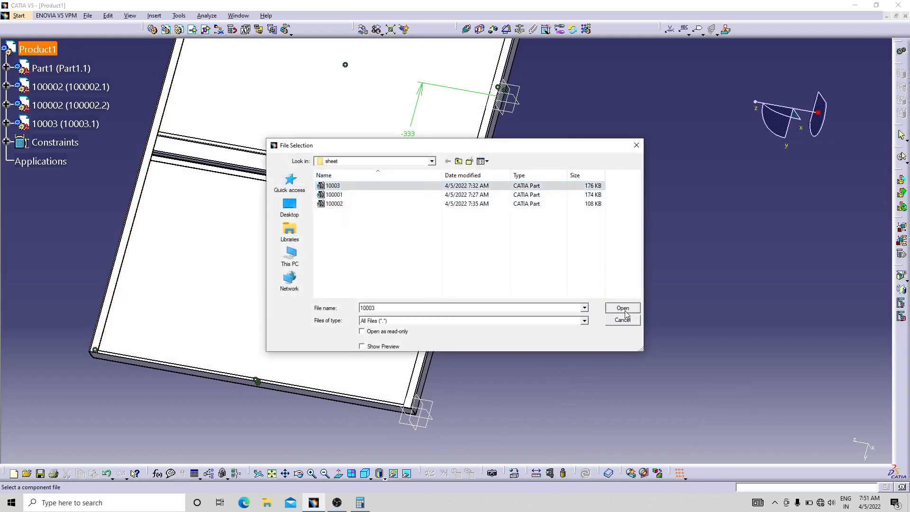
Make a flange face of the second 10003 coincident with the panel's large face, and update the assembly
{"action": "middle_click_drag", "start_coordinate": [548, 273], "coordinate": [611, 159]}
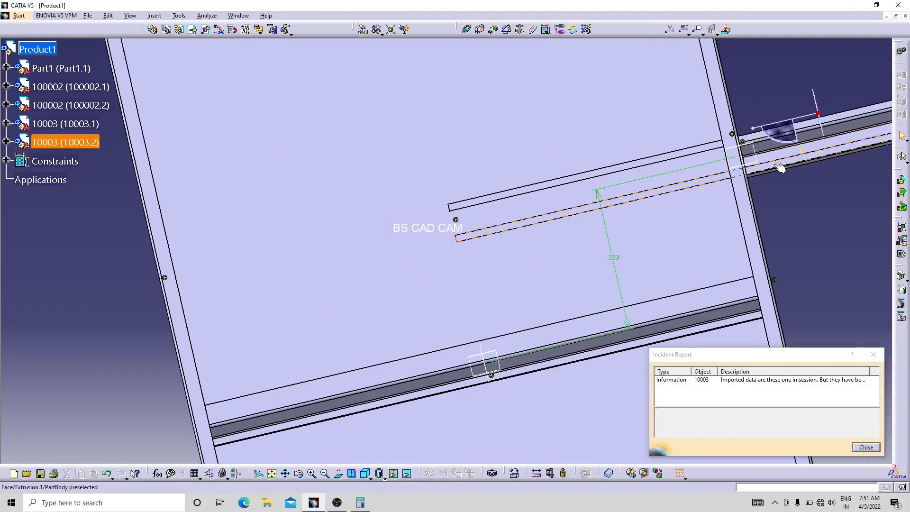
{"action": "left_click", "coordinate": [780, 168]}
{"action": "left_click", "coordinate": [466, 29]}
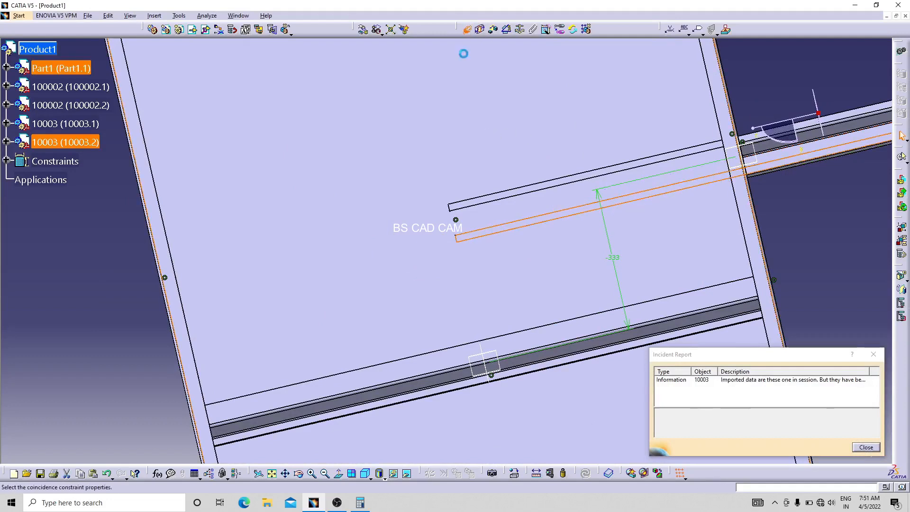
{"action": "left_click", "coordinate": [876, 448]}
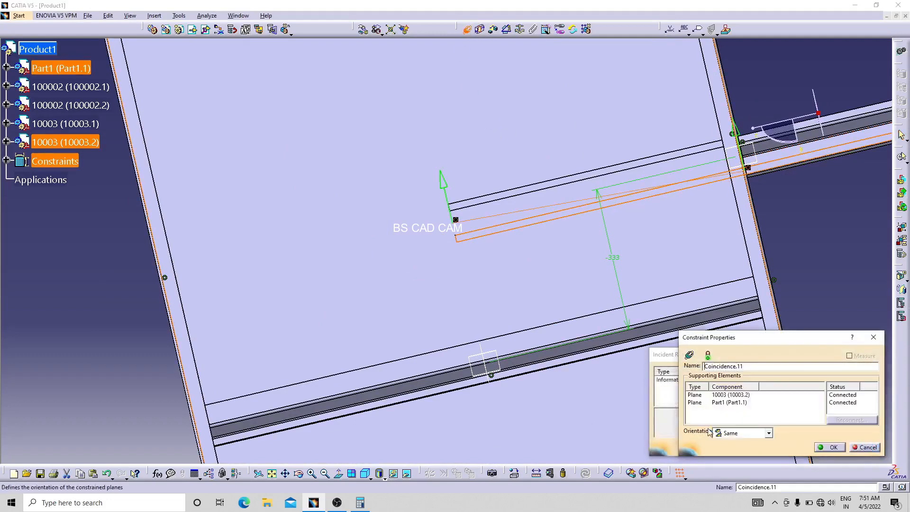
{"action": "left_click", "coordinate": [768, 432]}
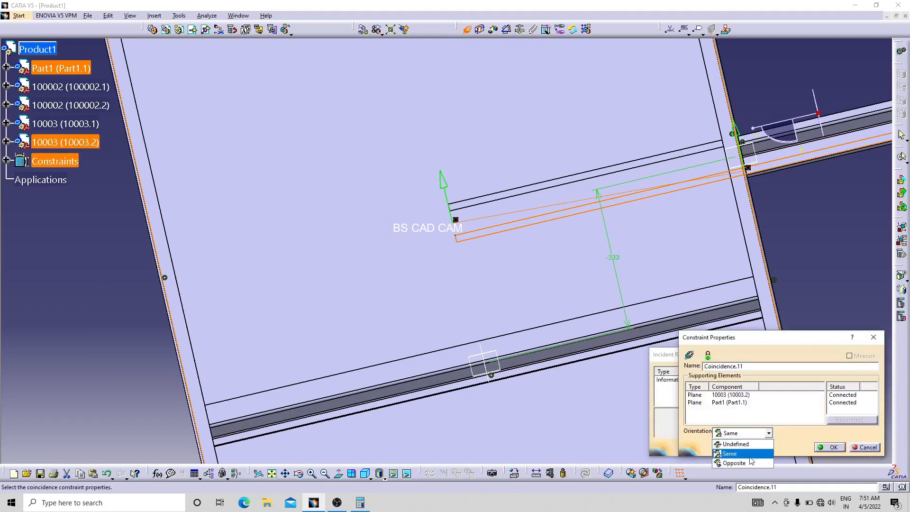
{"action": "left_click", "coordinate": [739, 448]}
{"action": "left_click", "coordinate": [831, 447]}
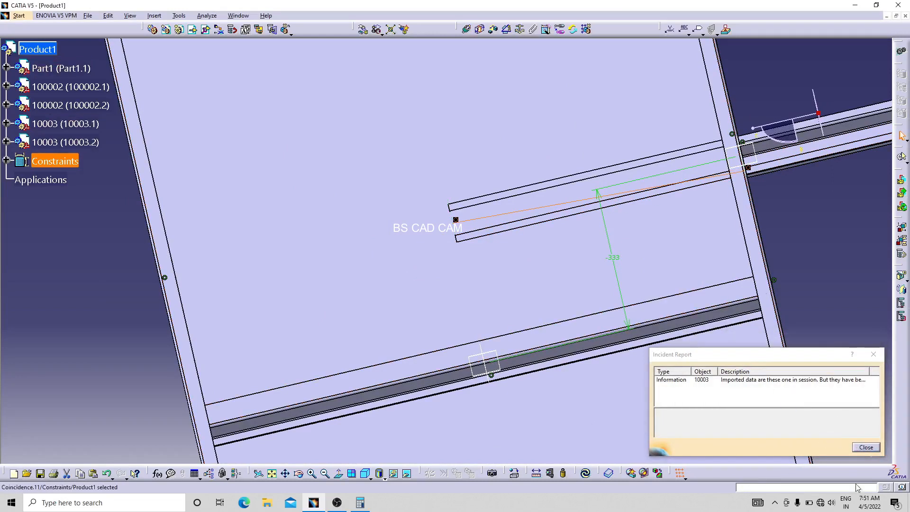
{"action": "left_click", "coordinate": [867, 448]}
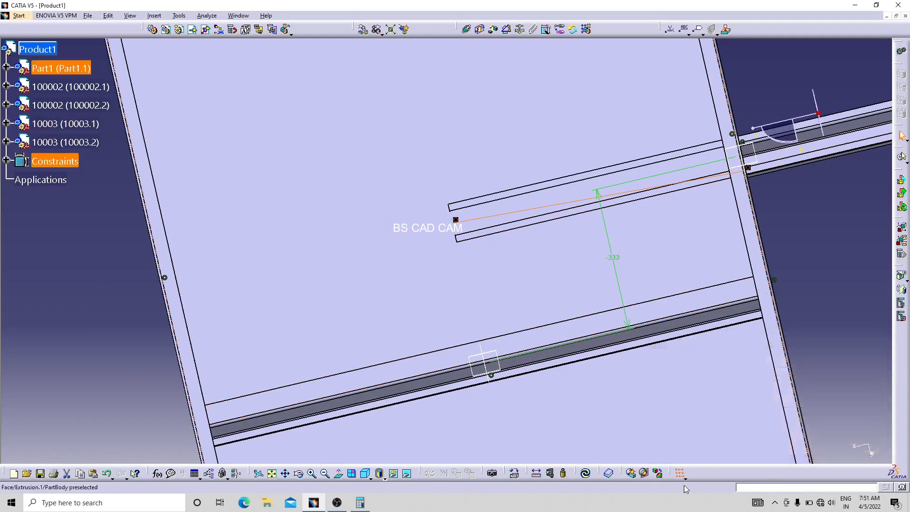
{"action": "left_click", "coordinate": [586, 473]}
Make the end face of the second 10003 coincident with the panel's long flange face, orientation Opposite, and update the assembly
{"action": "middle_click_drag", "start_coordinate": [822, 239], "coordinate": [821, 256]}
{"action": "middle_click_drag", "start_coordinate": [682, 266], "coordinate": [536, 246]}
{"action": "middle_click_drag", "start_coordinate": [663, 259], "coordinate": [551, 489]}
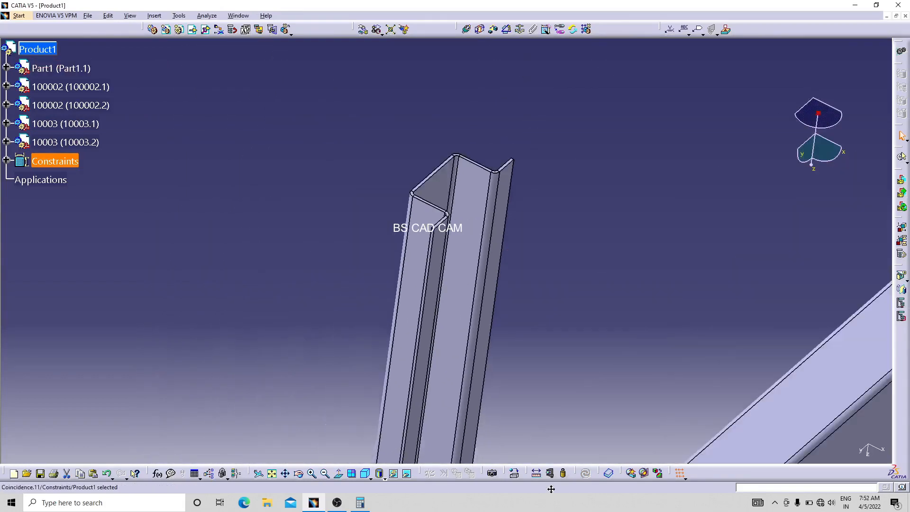
{"action": "middle_click_drag", "start_coordinate": [451, 228], "coordinate": [468, 82]}
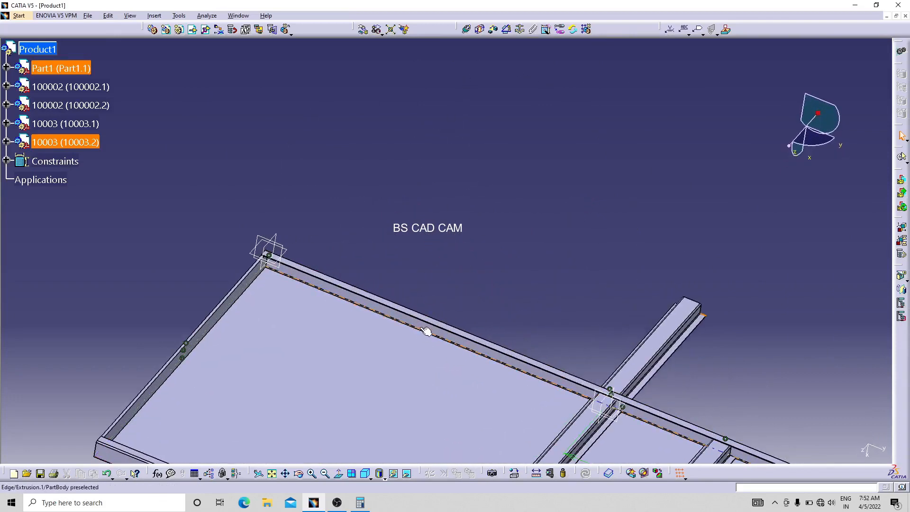
{"action": "left_click", "coordinate": [467, 29]}
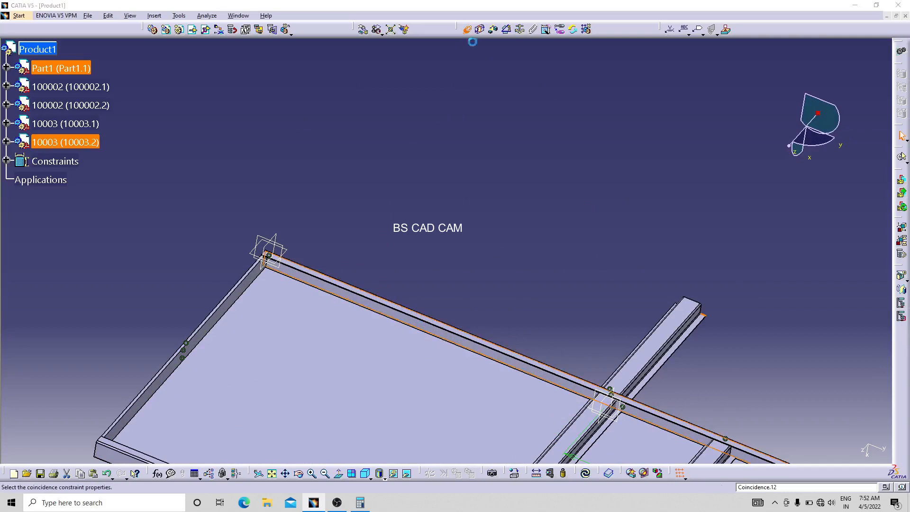
{"action": "left_click", "coordinate": [866, 447]}
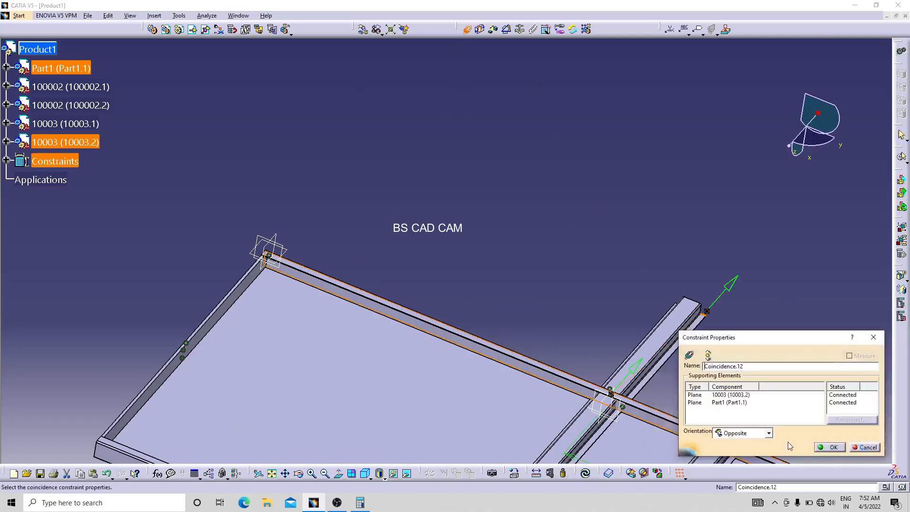
{"action": "left_click", "coordinate": [828, 446]}
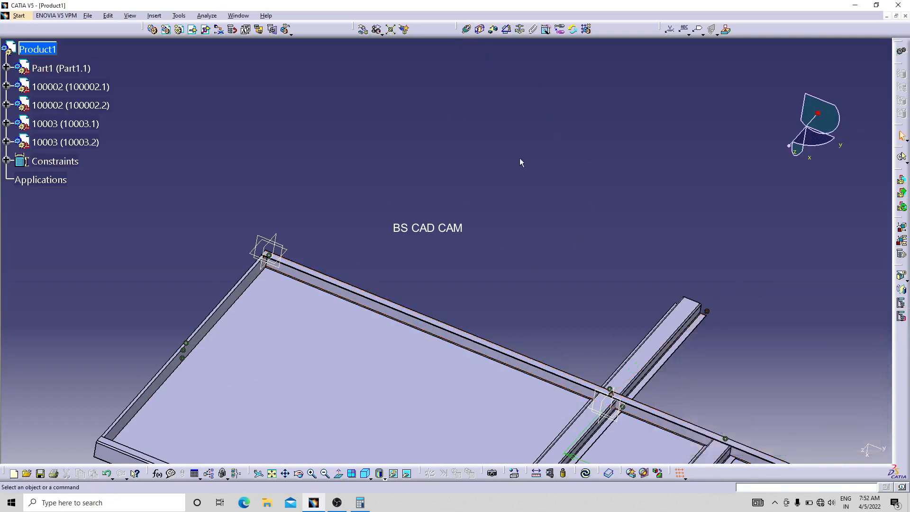
{"action": "left_click", "coordinate": [584, 473]}
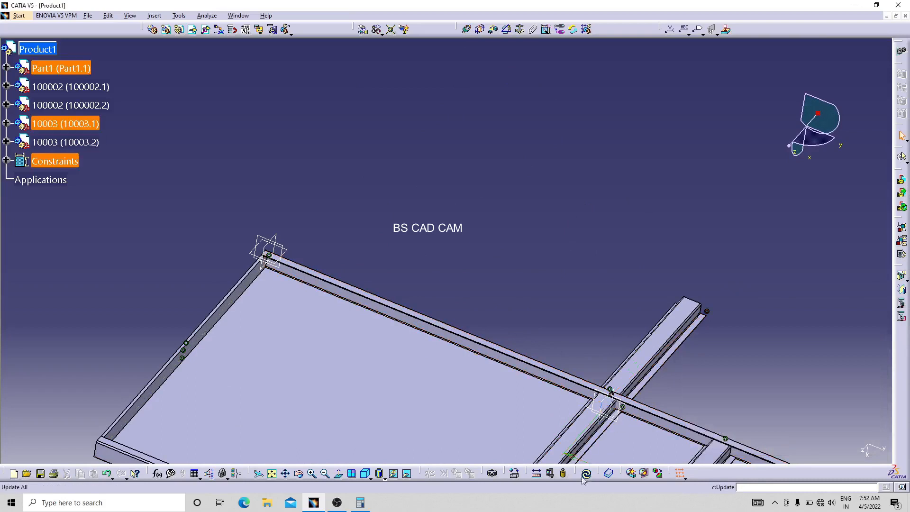
Move the second 10003 lengthwise along the panel with Manipulation, placing it across the middle from the first stiffener
{"action": "scroll", "coordinate": [638, 278], "scroll_direction": "up", "scroll_amount": 1}
{"action": "middle_click_drag", "start_coordinate": [637, 278], "coordinate": [630, 313]}
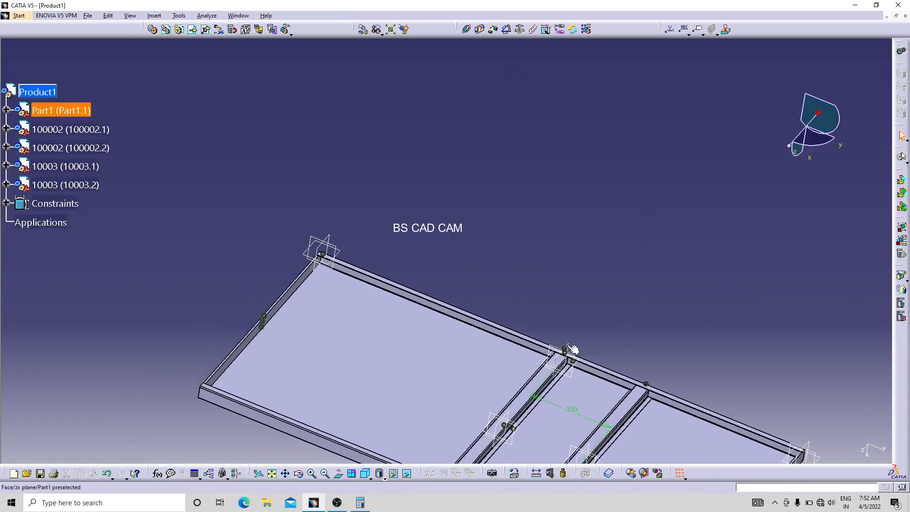
{"action": "left_click", "coordinate": [364, 30]}
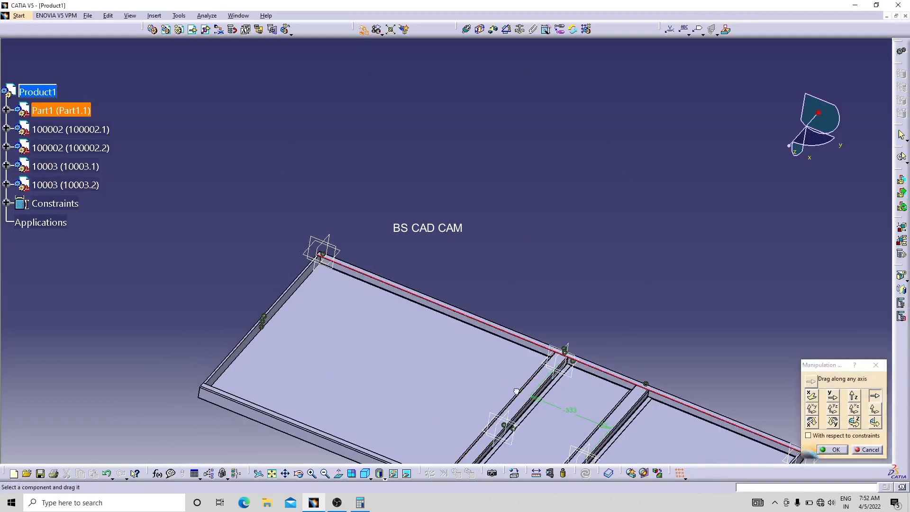
{"action": "left_click_drag", "start_coordinate": [529, 402], "coordinate": [449, 369]}
{"action": "left_click", "coordinate": [833, 450]}
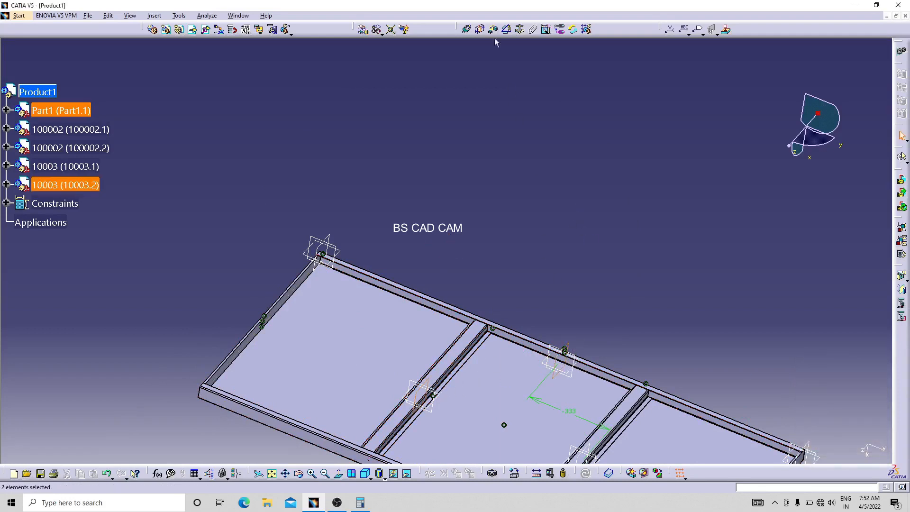
{"action": "left_click", "coordinate": [466, 30]}
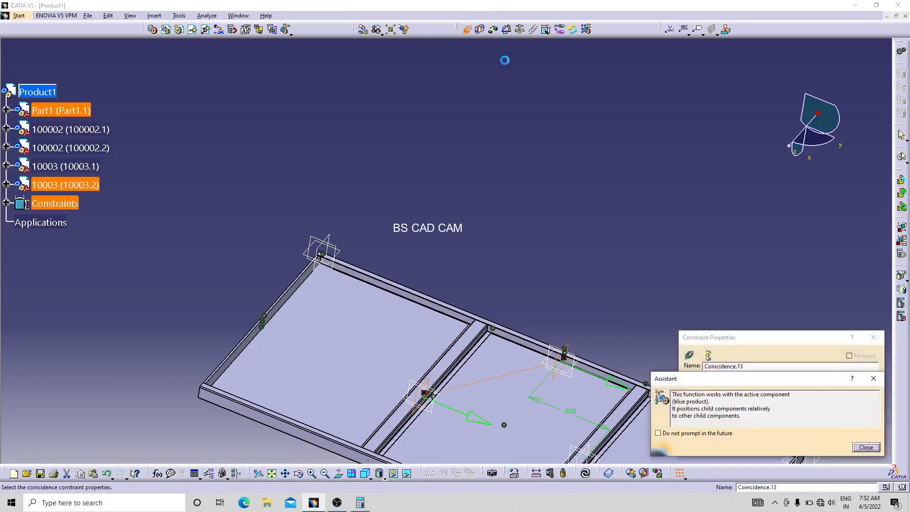
{"action": "left_click", "coordinate": [866, 447]}
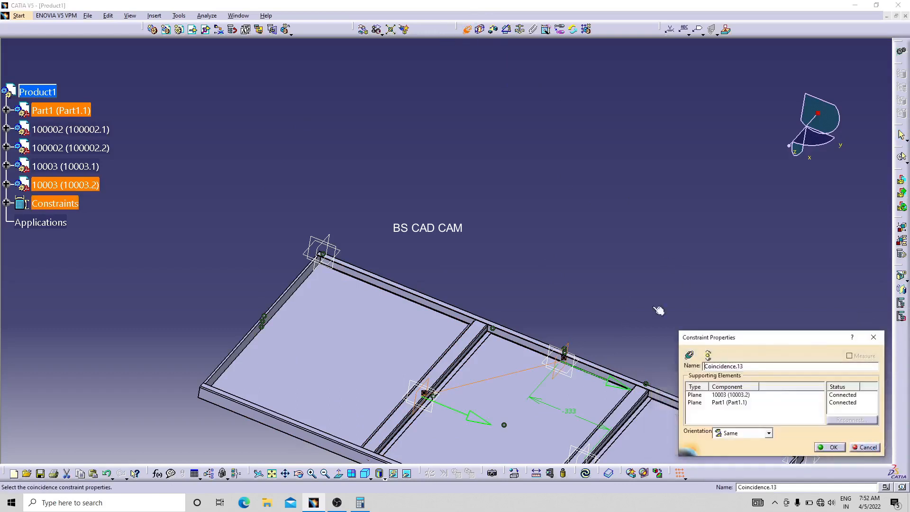
{"action": "left_click", "coordinate": [863, 446]}
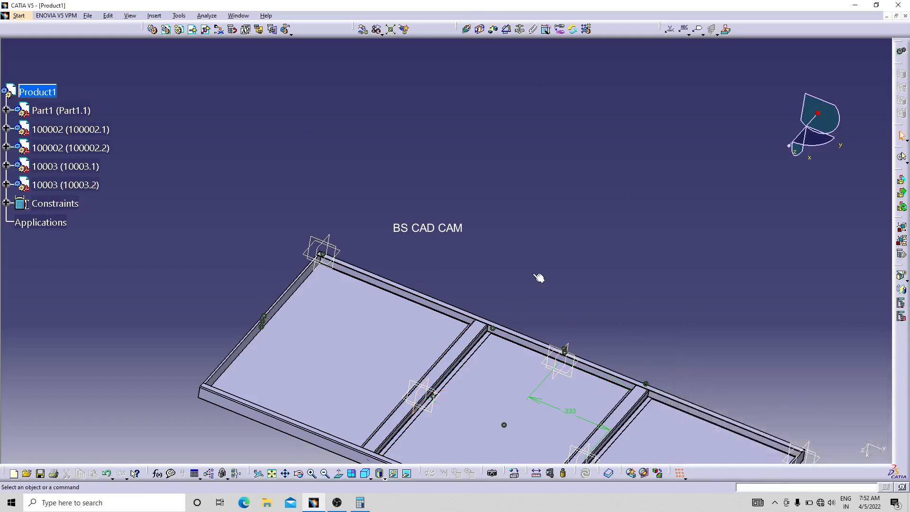
Offset the middle plane of the second 10003 by 333 mm from the panel's middle plane, orientation Same, and update the assembly
{"action": "left_click", "coordinate": [434, 387]}
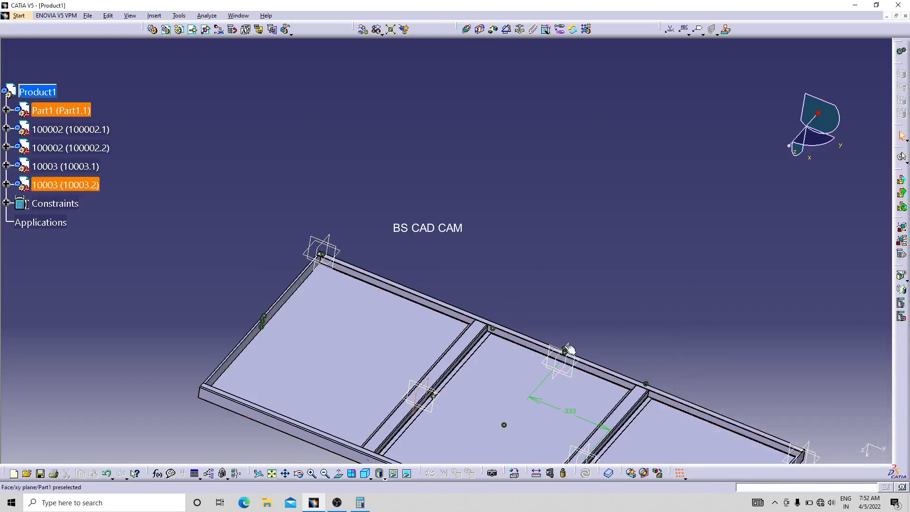
{"action": "left_click", "coordinate": [493, 28]}
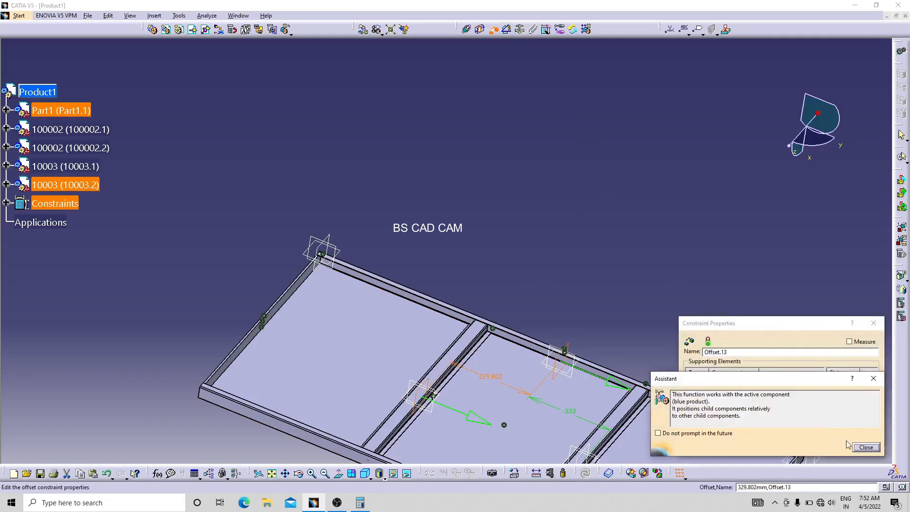
{"action": "left_click", "coordinate": [865, 448]}
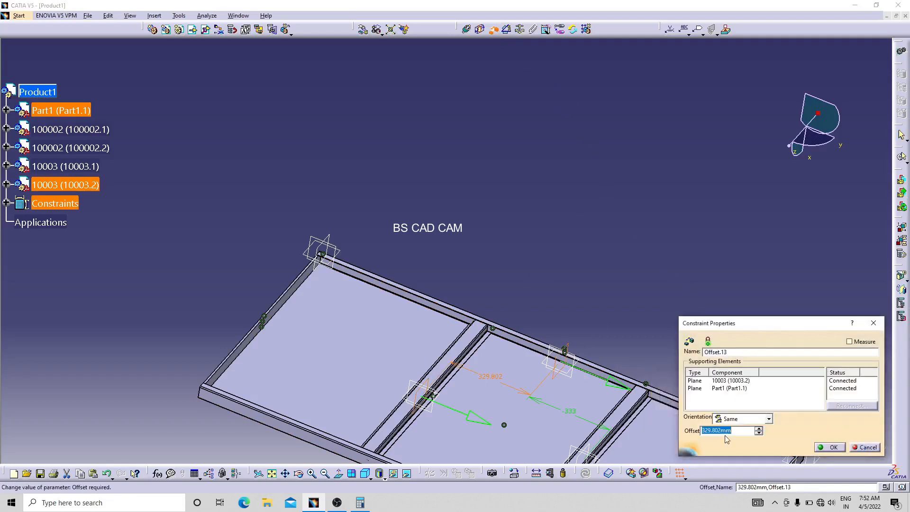
{"action": "type", "text": "333"}
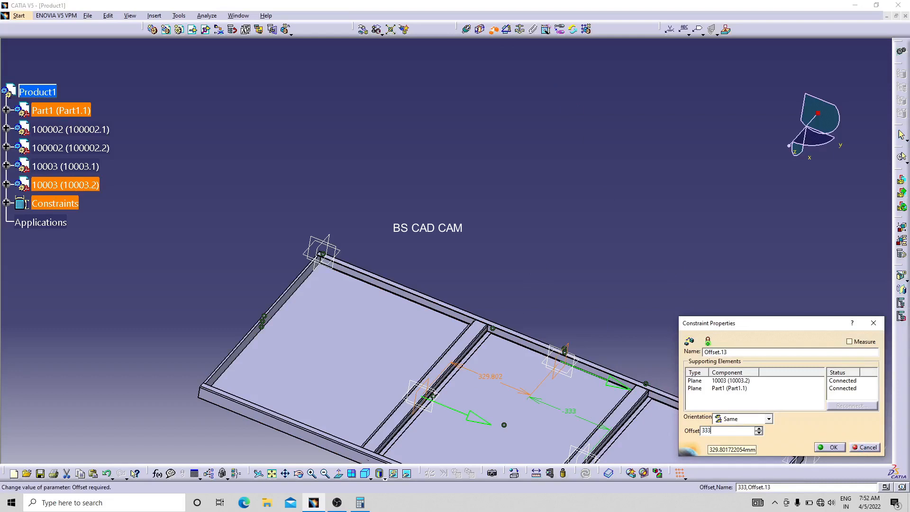
{"action": "key", "text": "Return"}
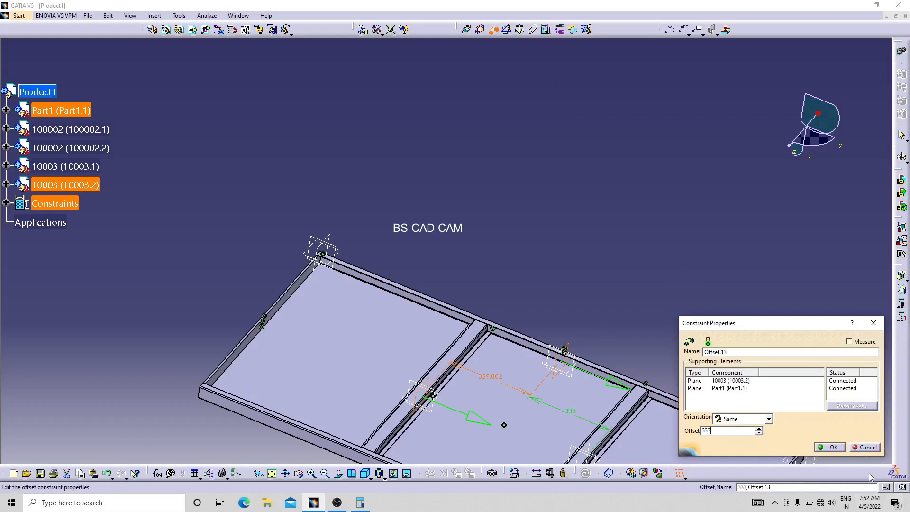
{"action": "left_click", "coordinate": [833, 448]}
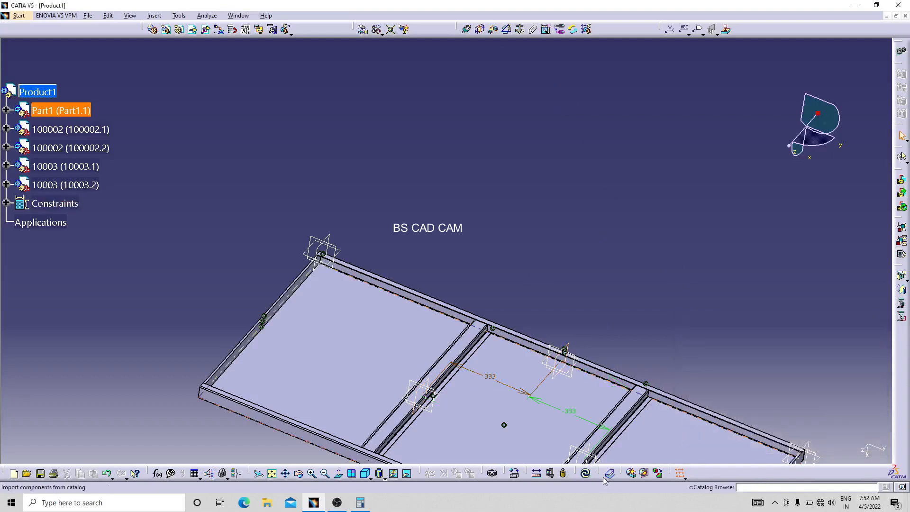
{"action": "left_click", "coordinate": [586, 478]}
{"action": "middle_click_drag", "start_coordinate": [652, 293], "coordinate": [596, 271]}
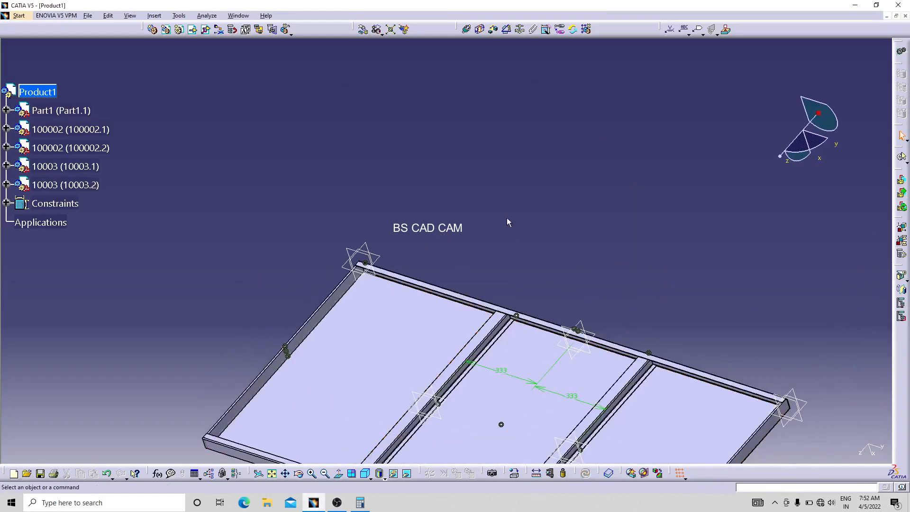
Activate the first 10003 part for editing and open Sketch.1 under its Extrusion.1
{"action": "left_click", "coordinate": [366, 474]}
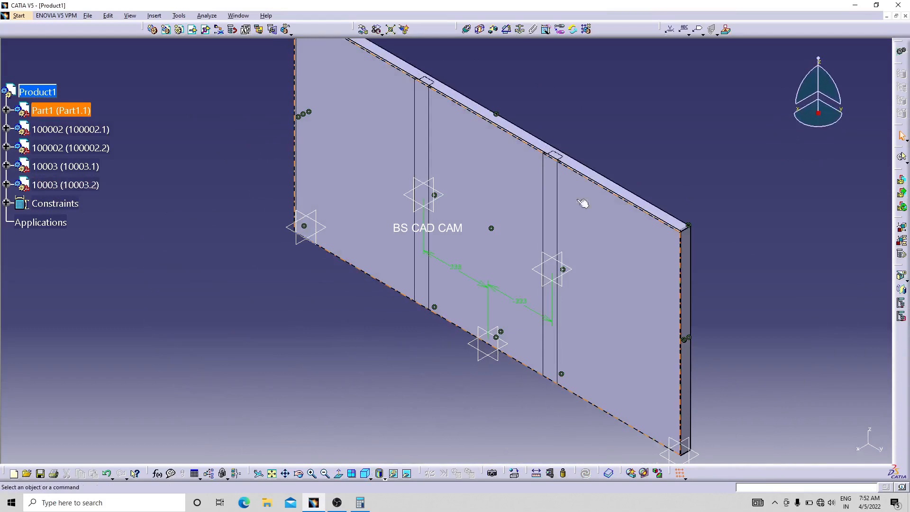
{"action": "middle_click_drag", "start_coordinate": [750, 303], "coordinate": [276, 187]}
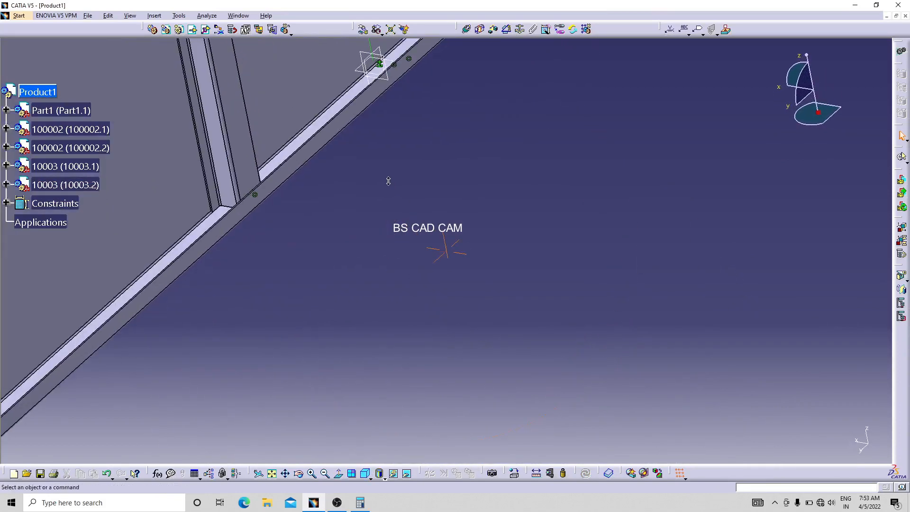
{"action": "double_click", "coordinate": [248, 167]}
{"action": "mouse_move", "coordinate": [295, 241]}
{"action": "middle_mouse_down"}
{"action": "mouse_move", "coordinate": [349, 386]}
{"action": "mouse_move", "coordinate": [369, 179]}
{"action": "mouse_move", "coordinate": [209, 328]}
{"action": "mouse_move", "coordinate": [298, 246]}
{"action": "middle_mouse_up"}
{"action": "left_click", "coordinate": [122, 113]}
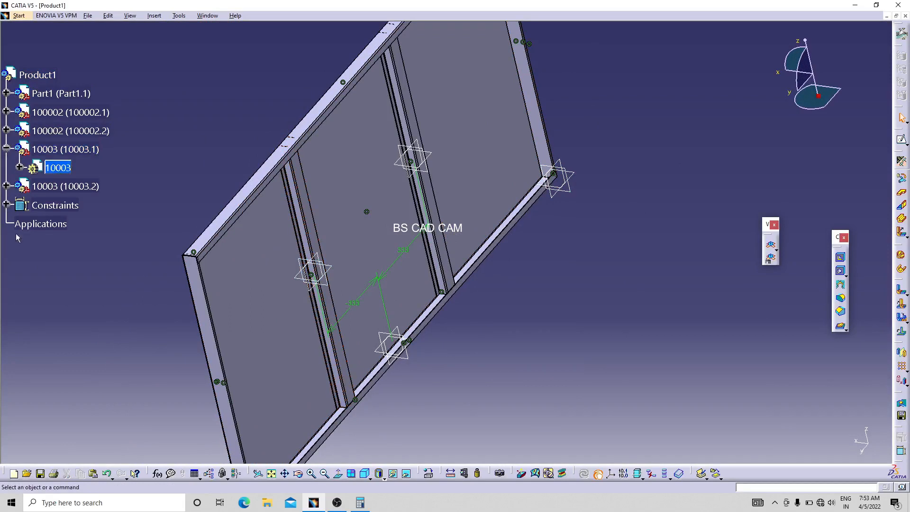
{"action": "double_click", "coordinate": [24, 175]}
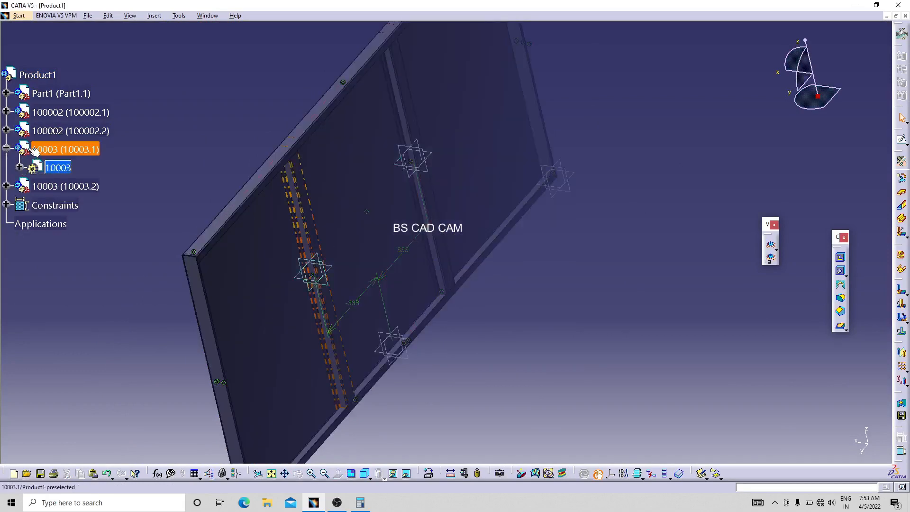
{"action": "left_click", "coordinate": [18, 168]}
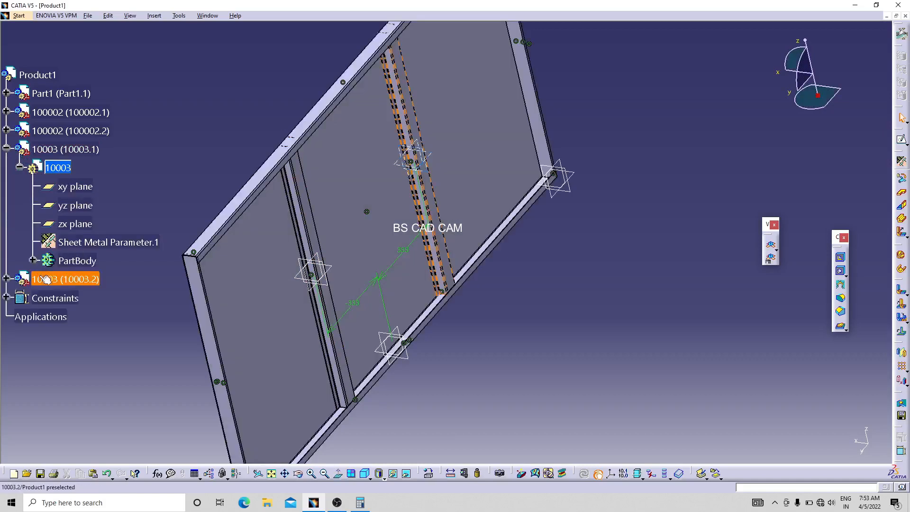
{"action": "left_click", "coordinate": [33, 260]}
{"action": "left_click", "coordinate": [46, 279]}
{"action": "double_click", "coordinate": [102, 298]}
Open the hat profile's central width dimension in the sketch for inspection, and return to an isometric view of the assembly
{"action": "mouse_move", "coordinate": [389, 324]}
{"action": "middle_mouse_down"}
{"action": "mouse_move", "coordinate": [457, 122]}
{"action": "mouse_move", "coordinate": [397, 96]}
{"action": "mouse_move", "coordinate": [326, 128]}
{"action": "mouse_move", "coordinate": [450, 333]}
{"action": "mouse_move", "coordinate": [474, 289]}
{"action": "mouse_move", "coordinate": [534, 228]}
{"action": "middle_mouse_up"}
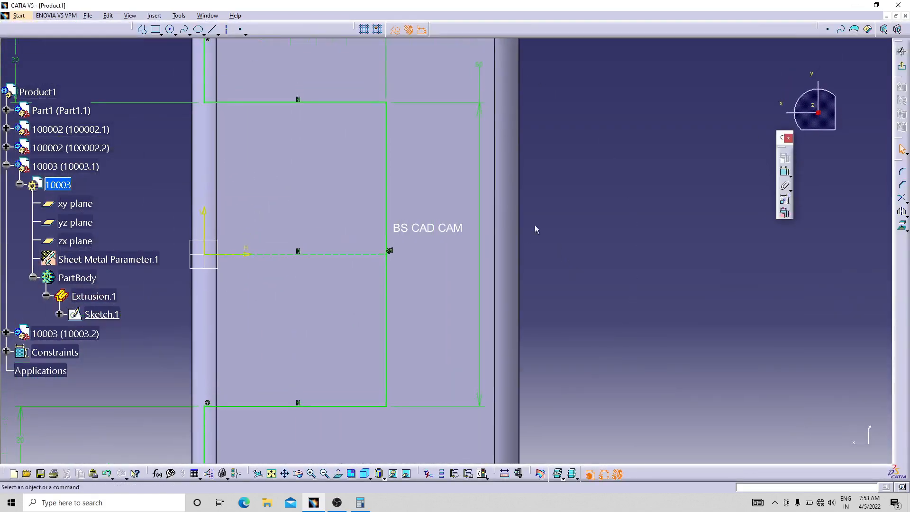
{"action": "left_click", "coordinate": [479, 67]}
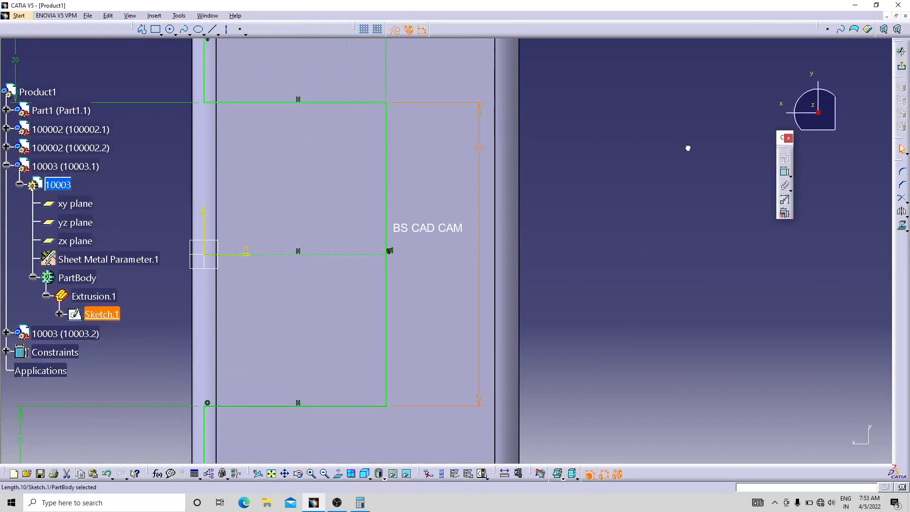
{"action": "double_click", "coordinate": [478, 151]}
{"action": "left_click", "coordinate": [568, 351]}
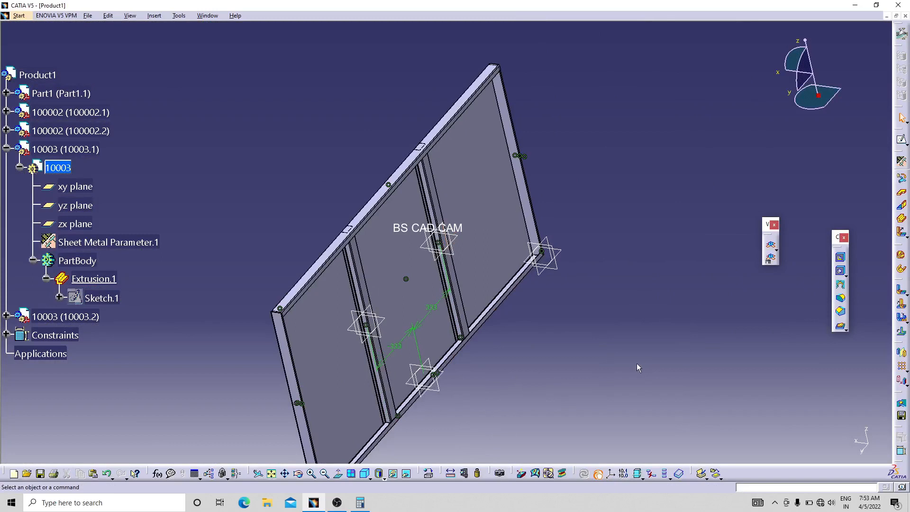
{"action": "left_click", "coordinate": [367, 473]}
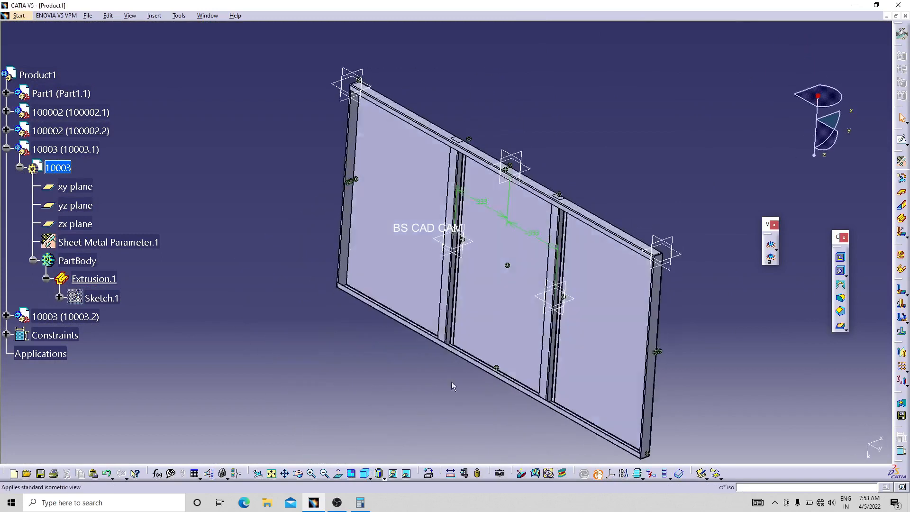